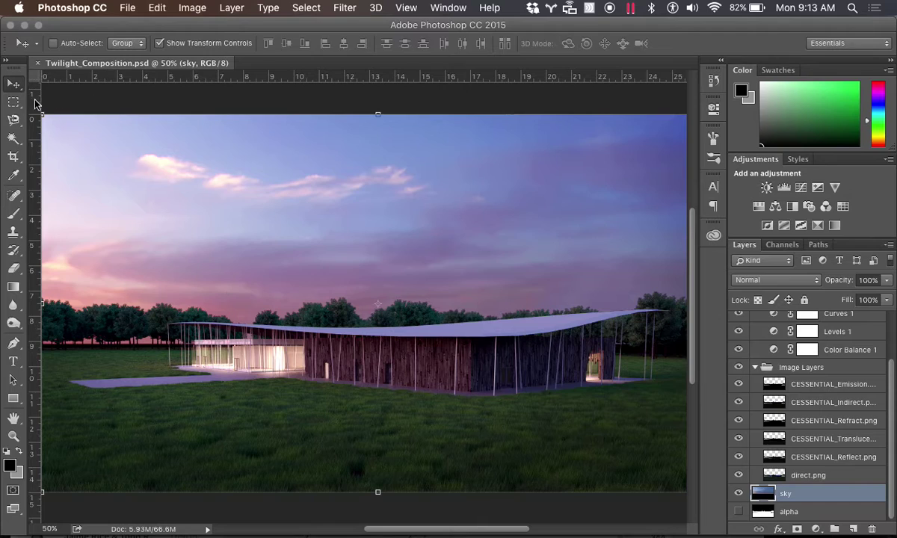
Step: Activate the Rectangular Marquee tool and narrow the application window so that it no longer fills the screen width
click(14, 106)
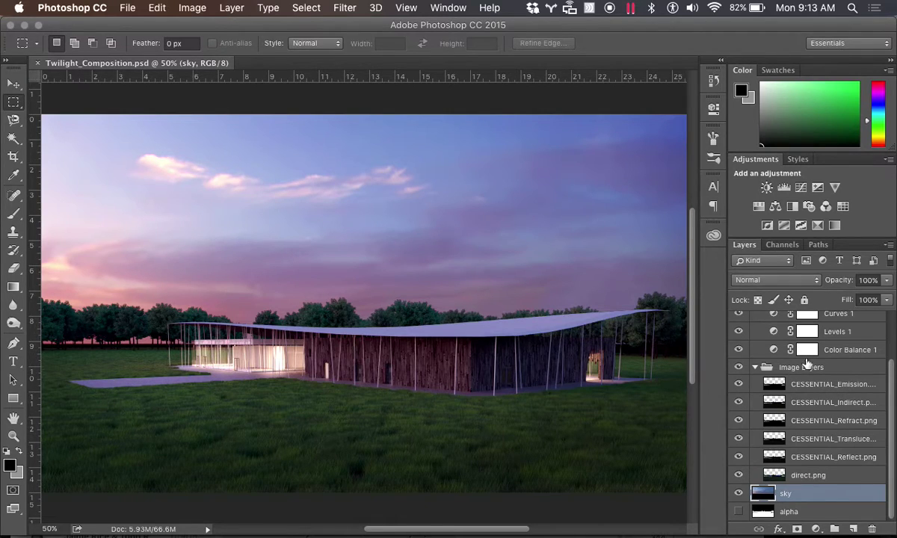
scroll(762, 374, up, 3)
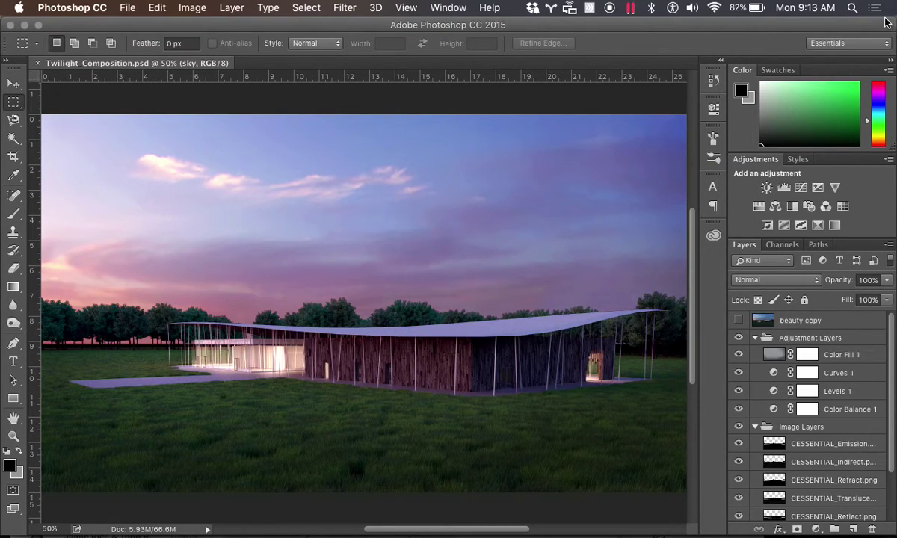
drag(867, 29, 847, 61)
drag(725, 28, 759, 28)
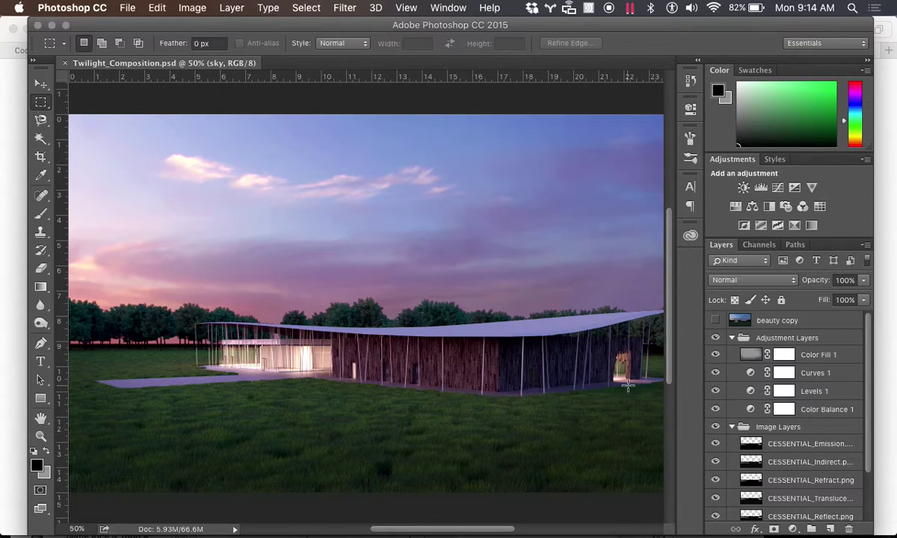
Step: Collapse the Adjustment Layers and Image Layers groups
click(730, 337)
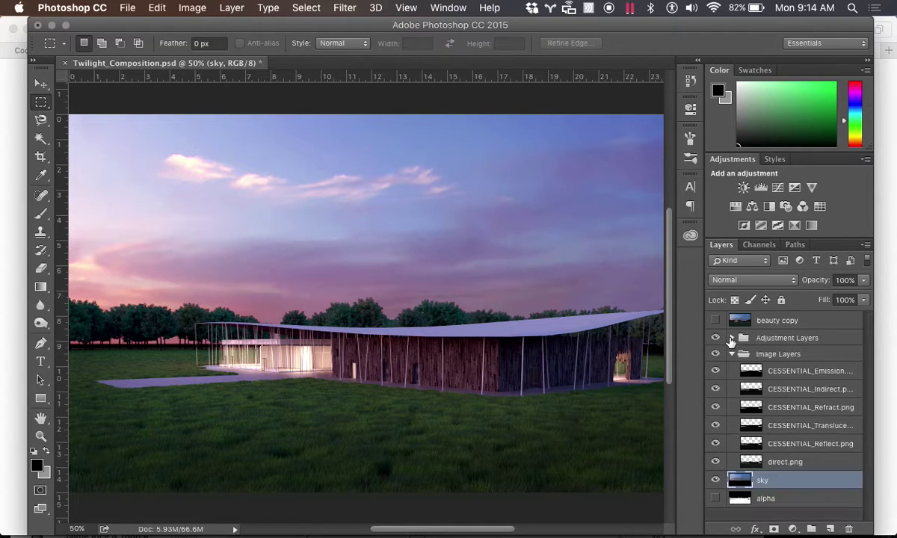
click(730, 355)
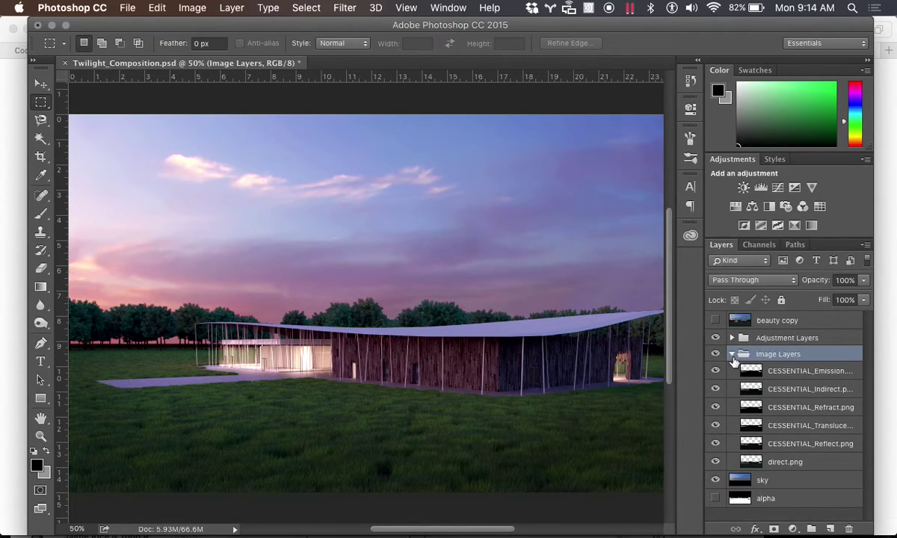
click(730, 354)
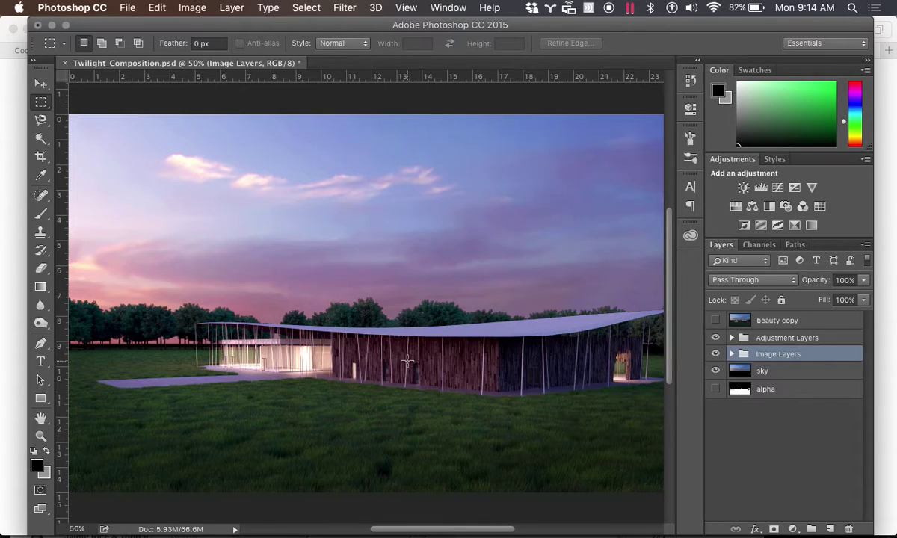
Step: View the beauty copy layer alone by hiding the sky and both layer groups, and turn those back on beneath it
click(716, 371)
click(715, 354)
click(715, 337)
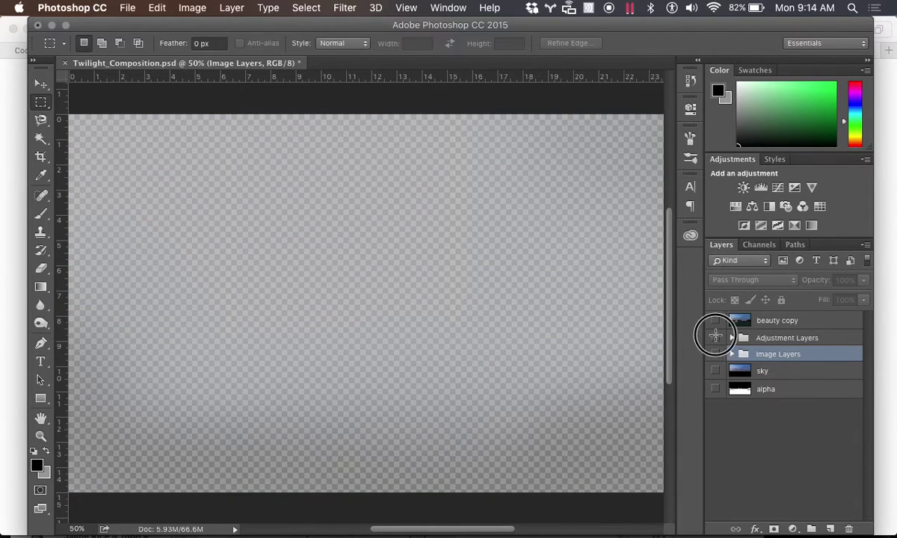
click(716, 321)
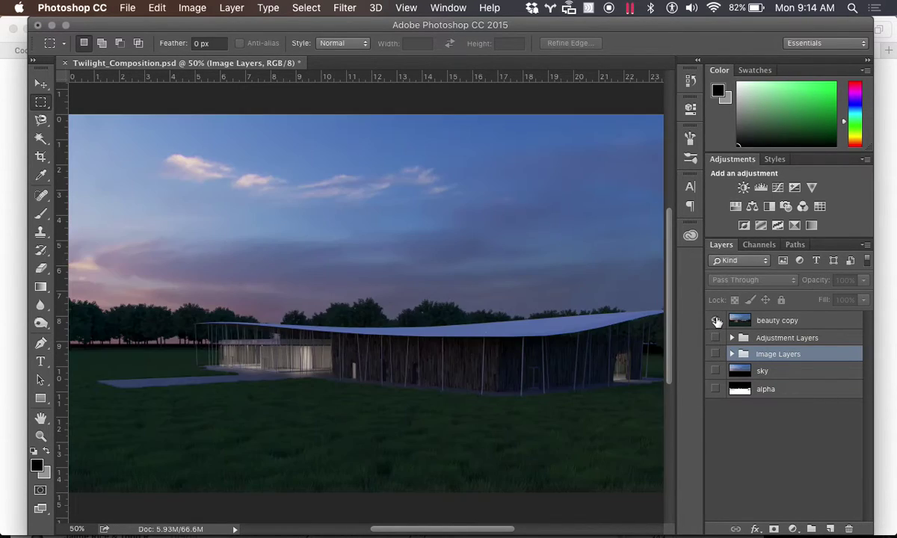
click(716, 337)
click(715, 353)
click(715, 371)
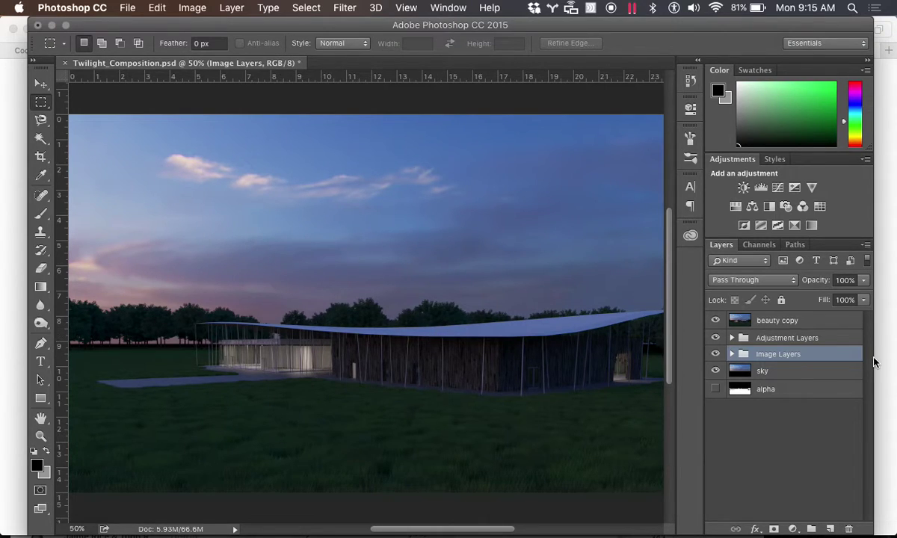
Step: Select the beauty copy layer and toggle its visibility to compare the raw render with the edited composite, leaving it hidden
click(784, 324)
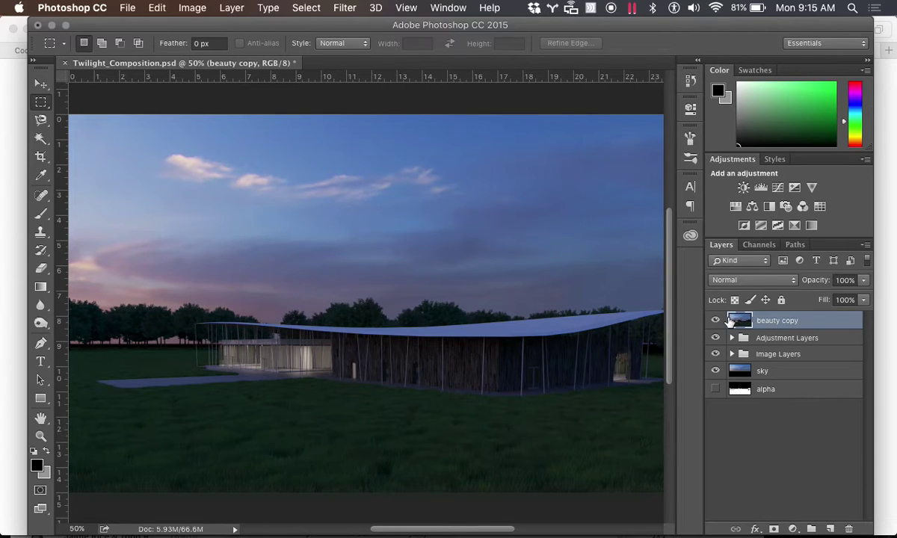
click(716, 321)
click(716, 321)
click(715, 322)
click(715, 322)
click(715, 322)
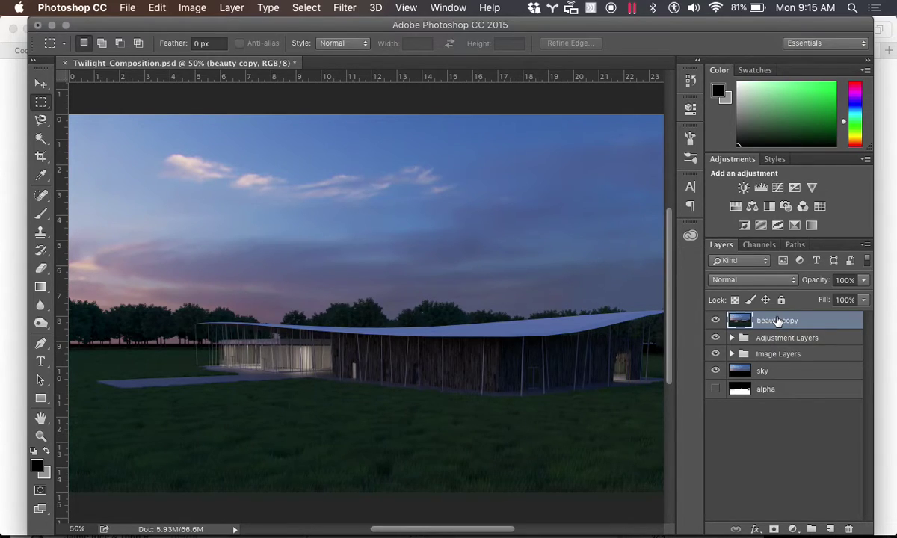
click(716, 320)
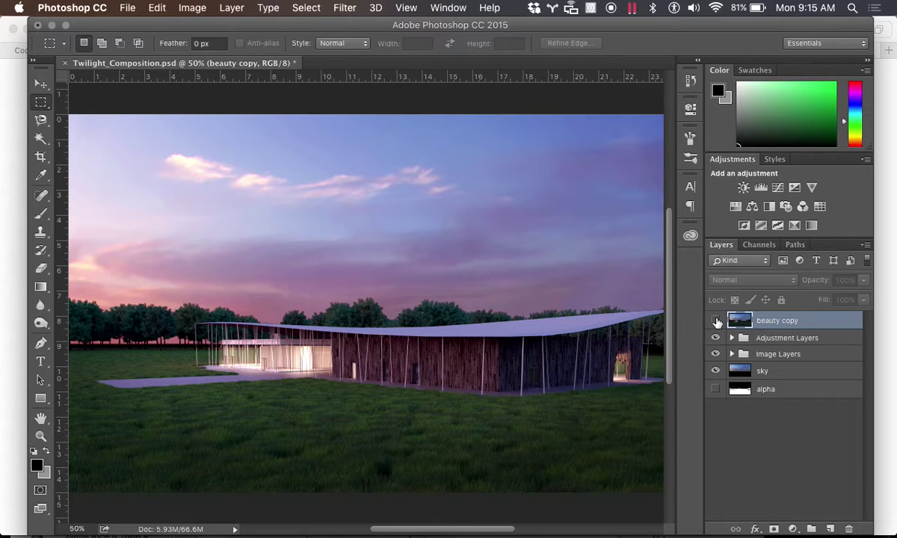
click(717, 321)
Step: Review the contents of the Image Layers and Adjustment Layers groups, leaving only Image Layers expanded
click(729, 353)
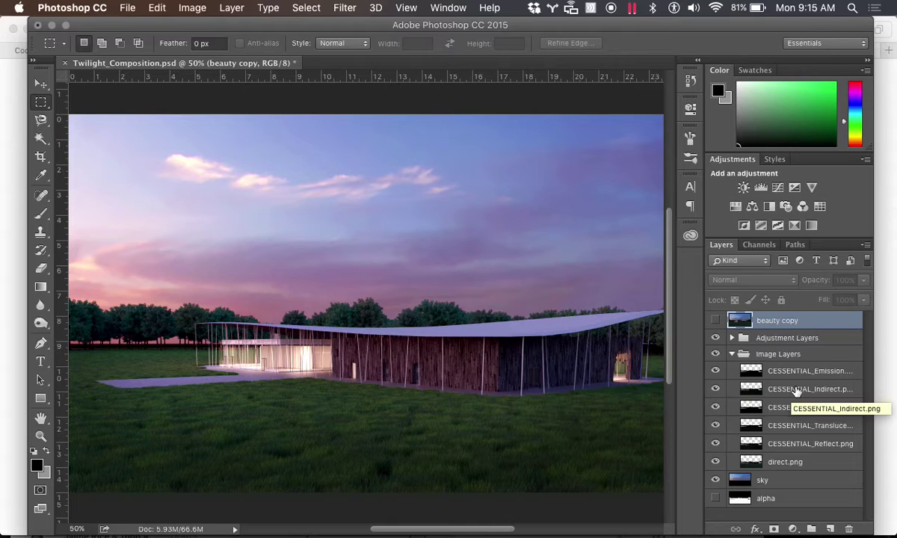
click(731, 338)
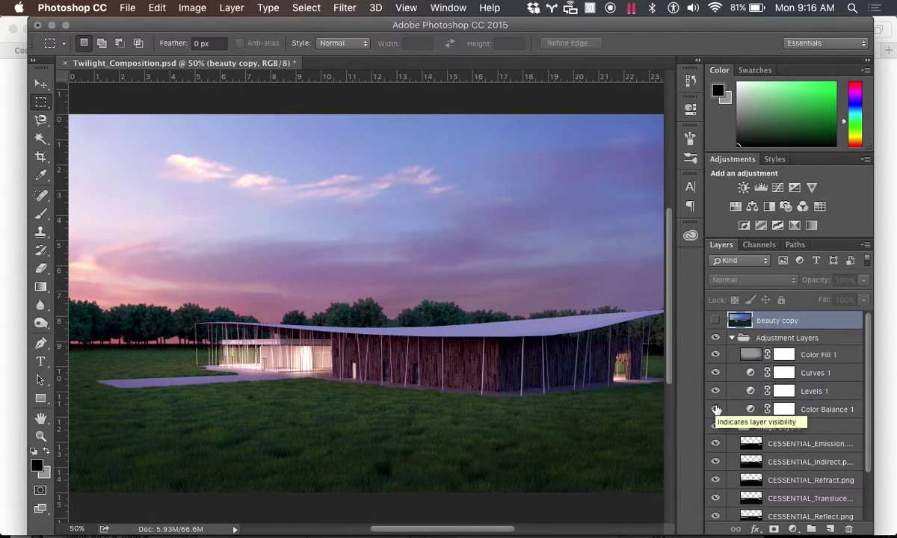
click(732, 338)
click(732, 354)
click(731, 354)
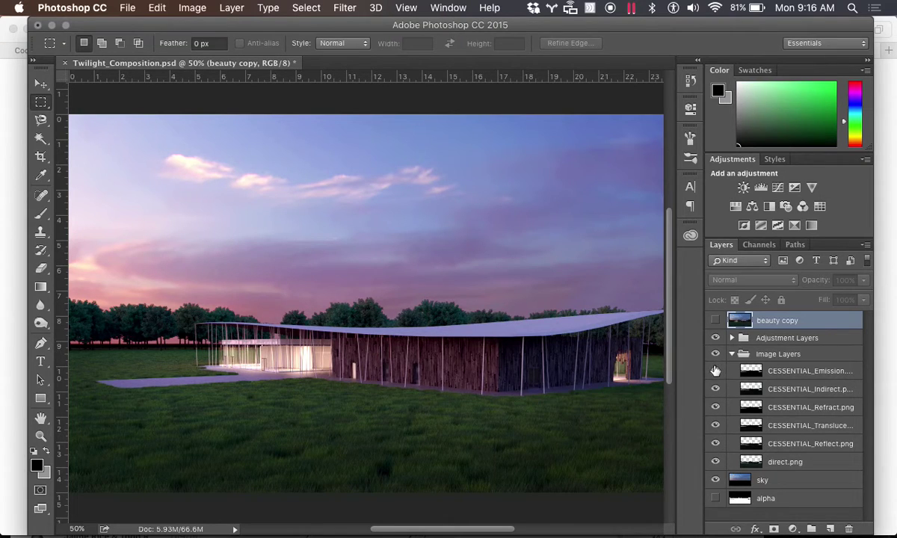
Step: Hide the Adjustment Layers group and the Reflect, Translucency, Refract, Indirect and Emission passes, keeping direct.png and the sky visible
click(715, 338)
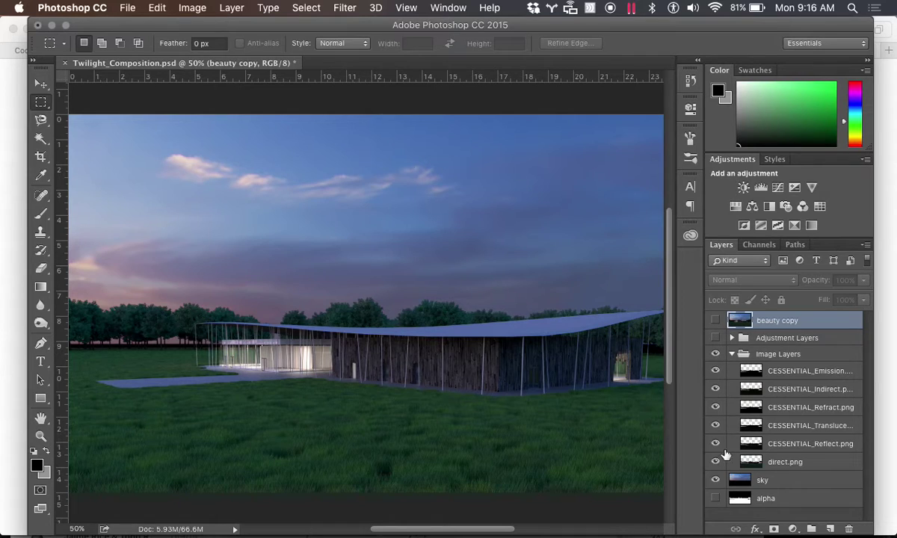
click(717, 444)
click(716, 426)
click(717, 407)
click(716, 389)
click(716, 371)
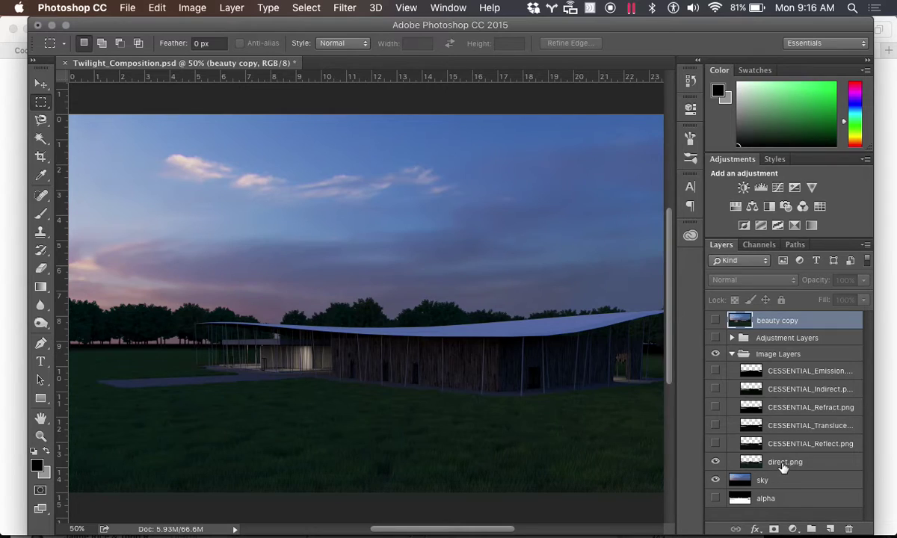
Step: Toggle the direct.png pass to inspect it, and view only CESSENTIAL_Reflect.png over the sky
click(716, 462)
click(716, 462)
click(716, 443)
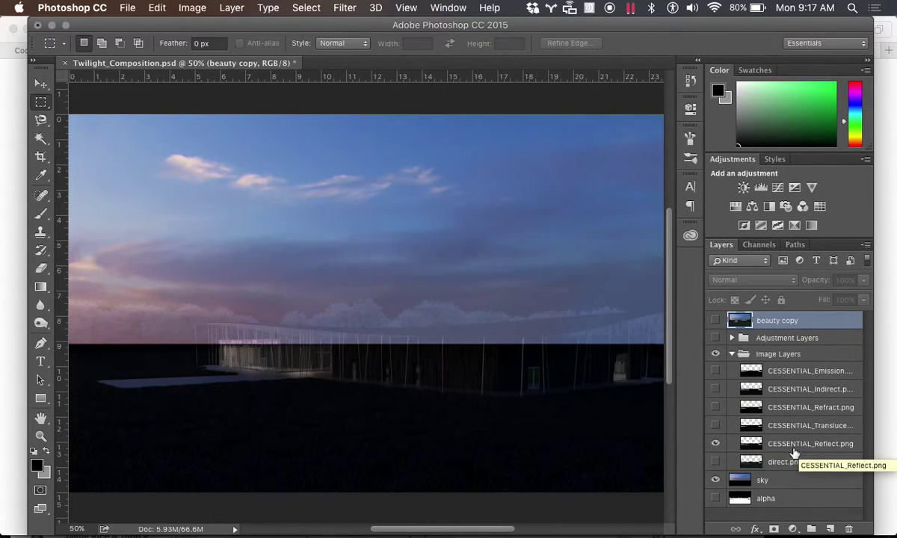
Step: Select all six render passes in the Image Layers group and turn every one of them on
click(786, 463)
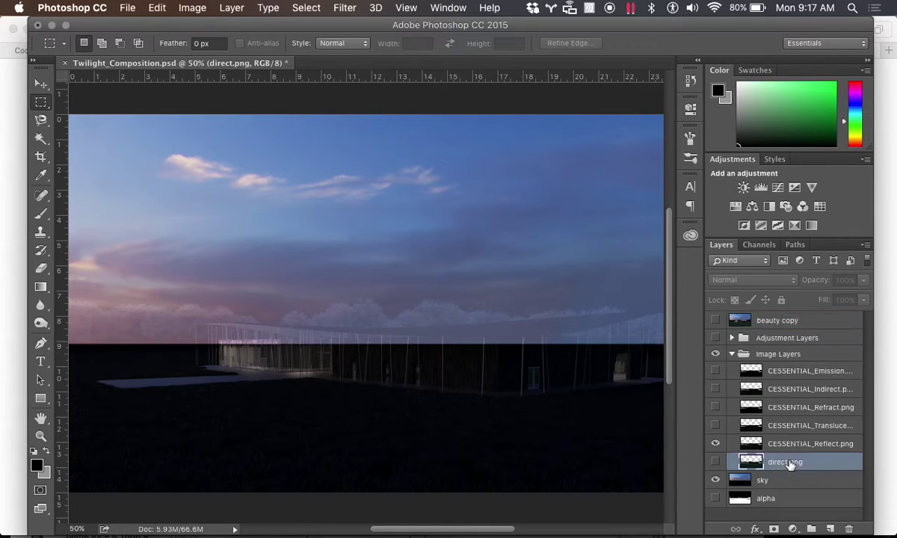
shift+click(788, 374)
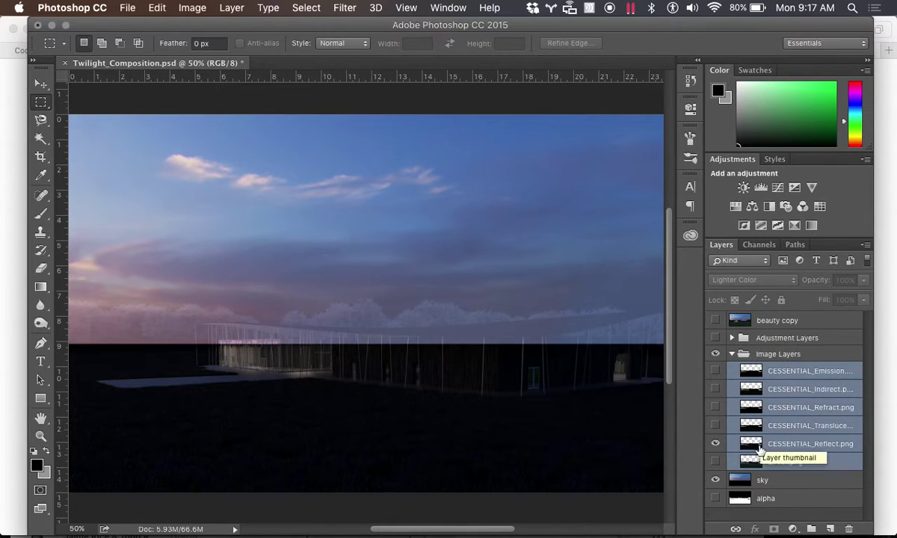
click(716, 461)
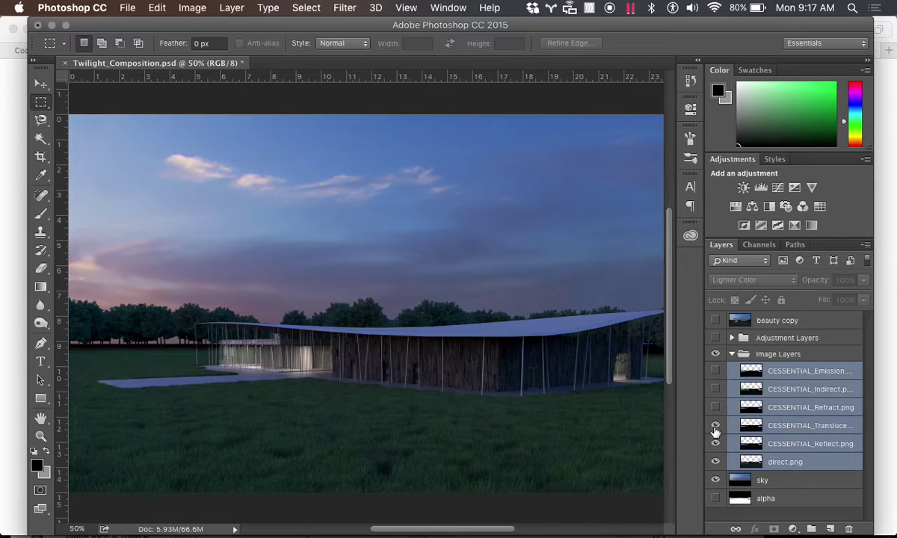
drag(716, 407, 715, 361)
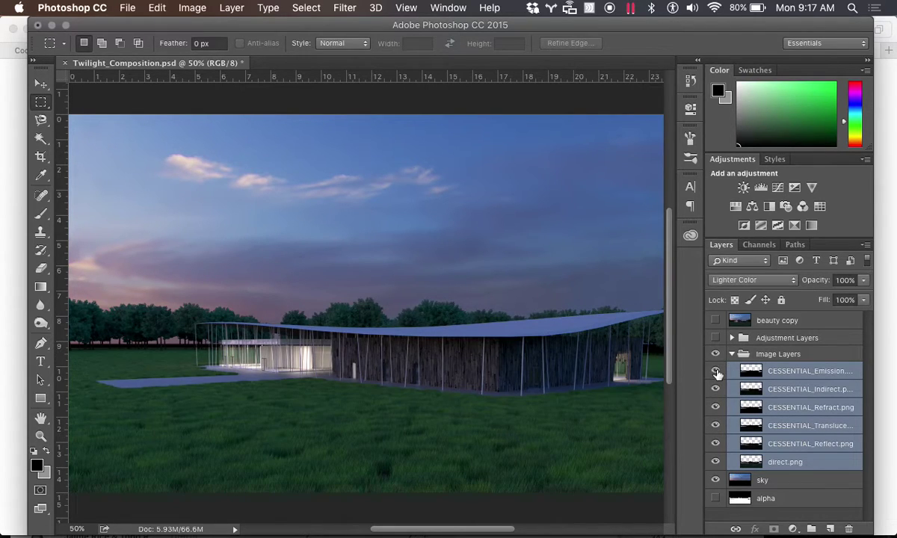
Step: Select the direct.png layer and hide the five CESSENTIAL passes above it
click(807, 425)
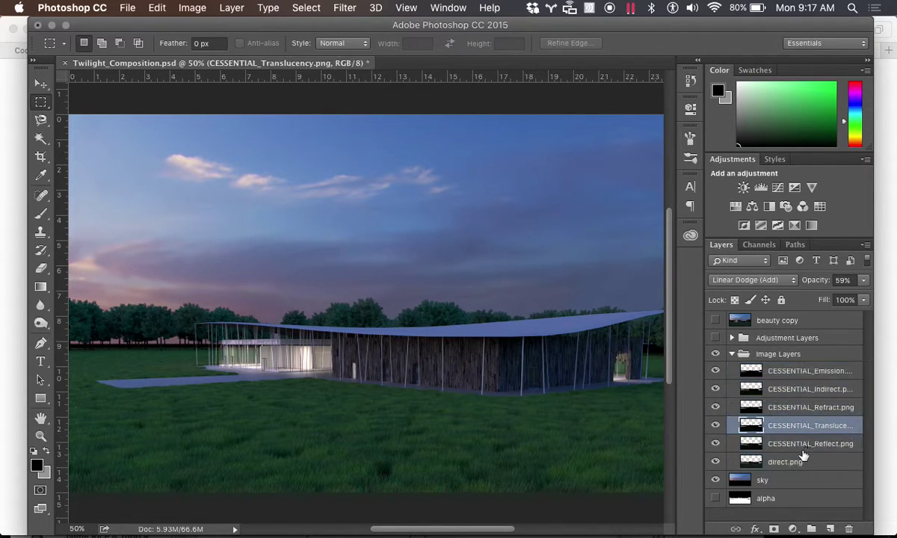
click(794, 461)
drag(716, 443, 715, 372)
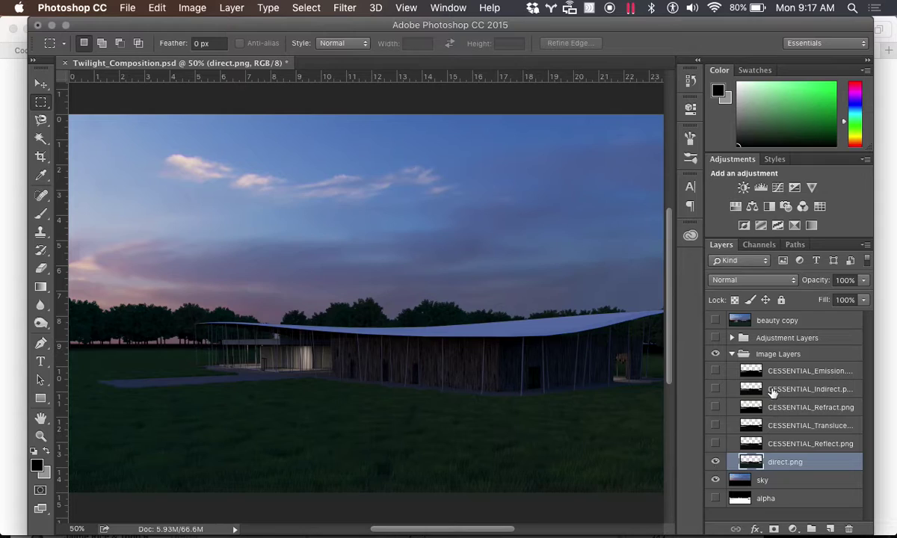
Step: Show CESSENTIAL_Reflect.png instead of direct.png and set its blending mode to Normal
click(715, 461)
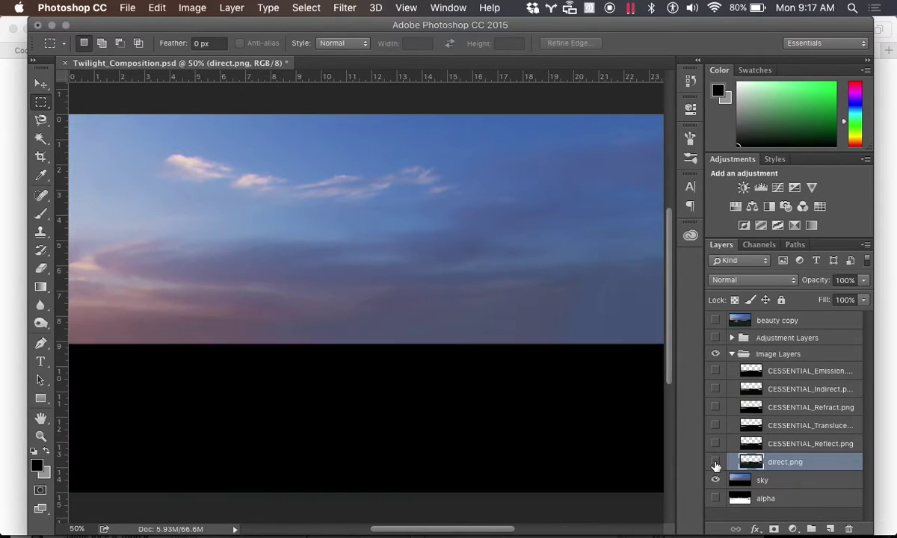
click(715, 444)
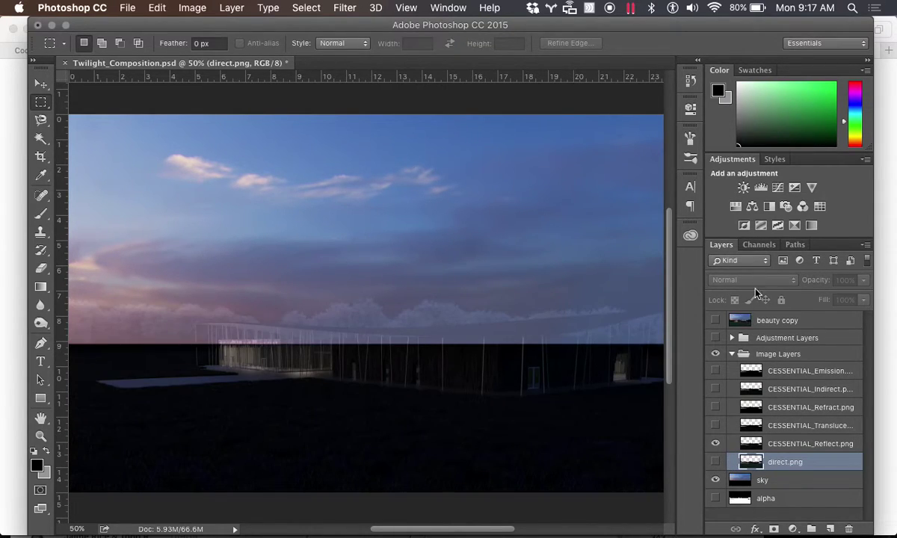
click(748, 443)
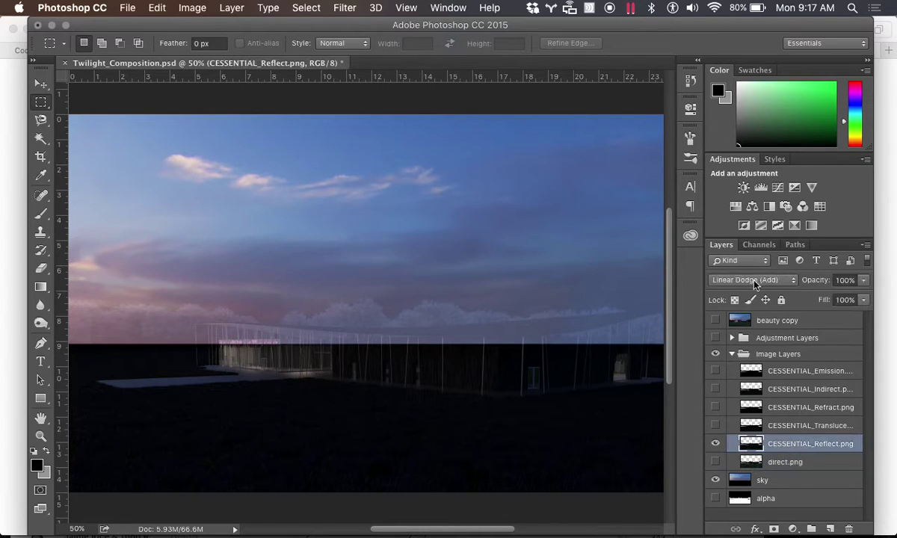
click(753, 281)
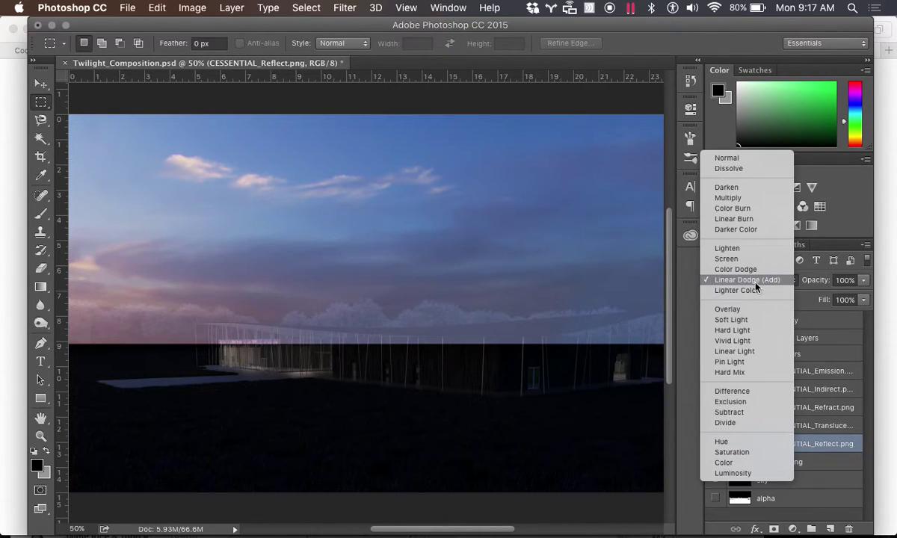
click(745, 160)
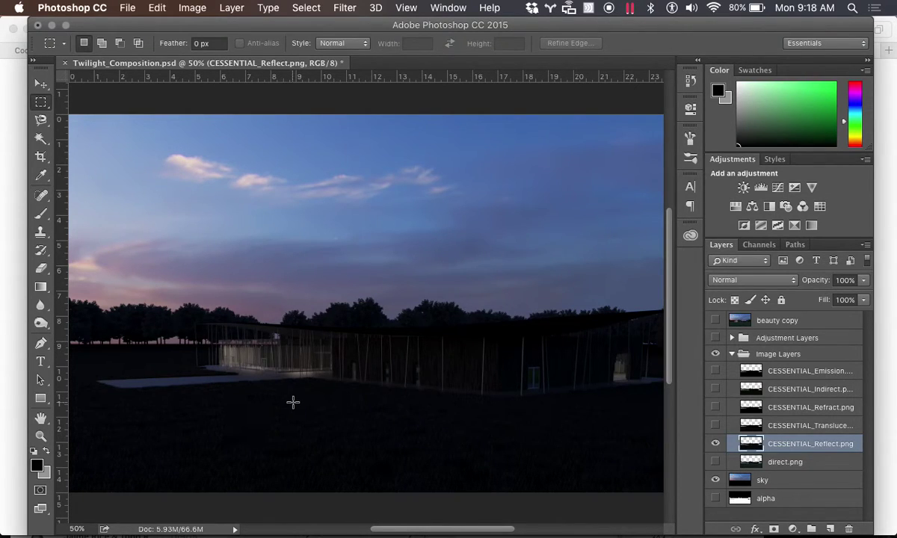
Step: Toggle the CESSENTIAL_Reflect.png pass to compare it with the bare sky, and look through the available blending modes
key(F1)
click(716, 443)
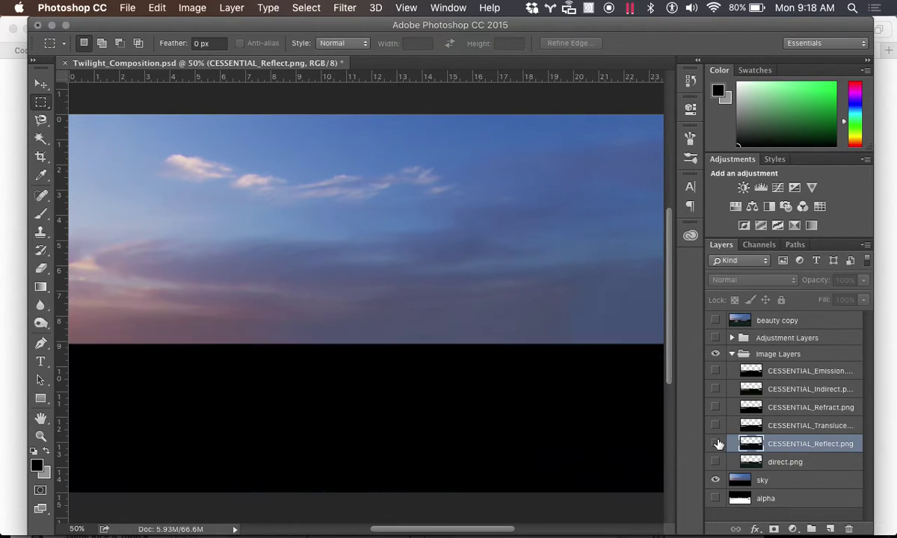
click(715, 443)
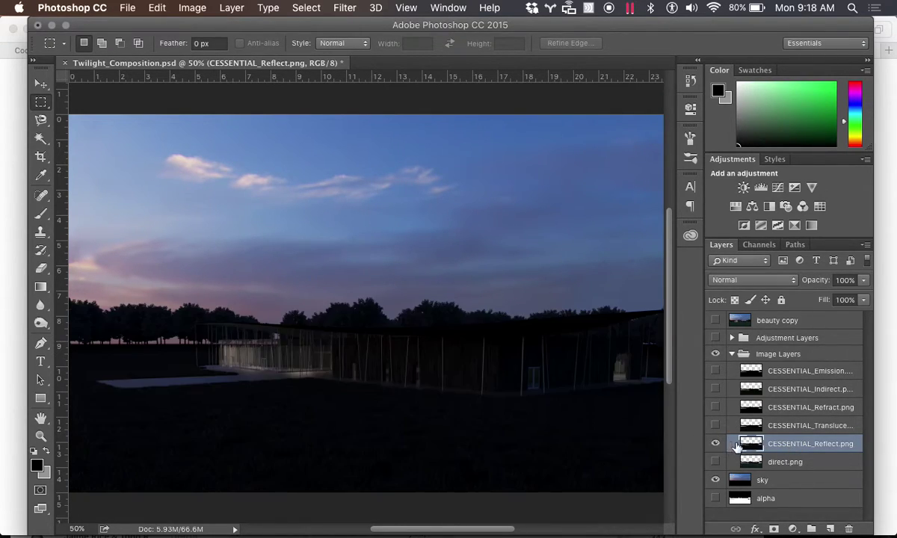
click(767, 281)
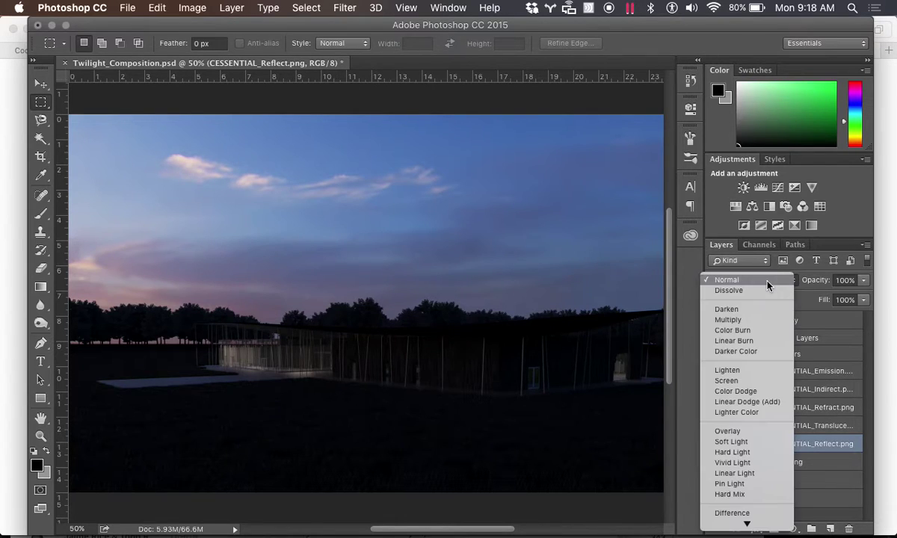
click(814, 482)
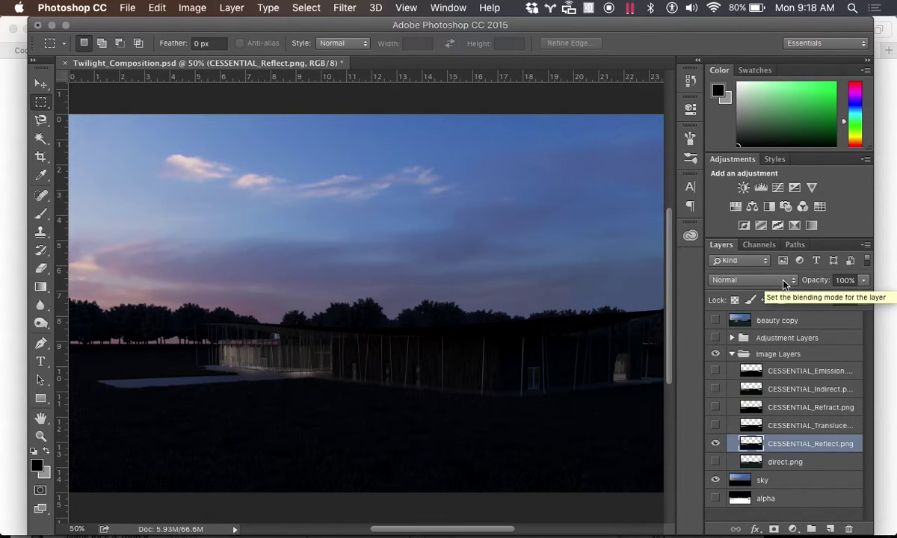
Step: Show direct.png beneath CESSENTIAL_Reflect.png and set the Reflect pass's blending mode to Linear Dodge (Add)
click(715, 463)
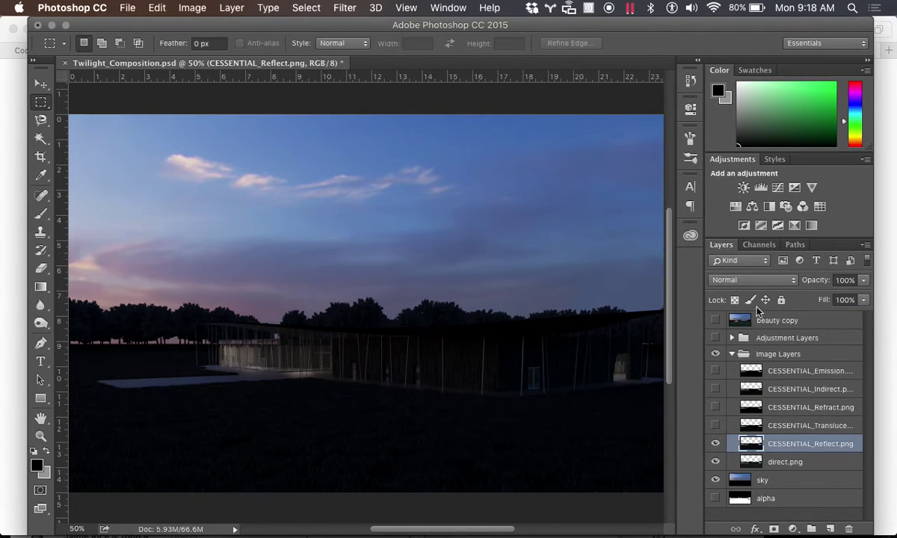
click(754, 281)
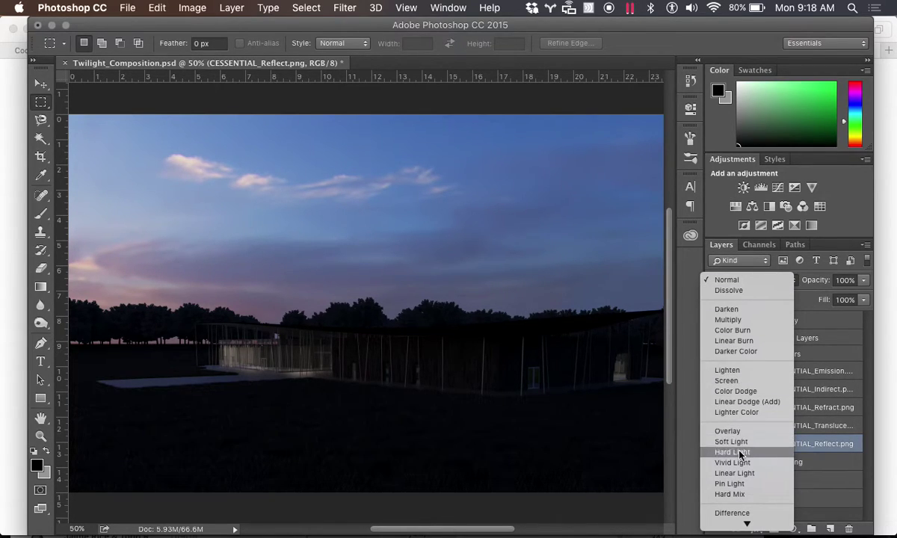
click(745, 403)
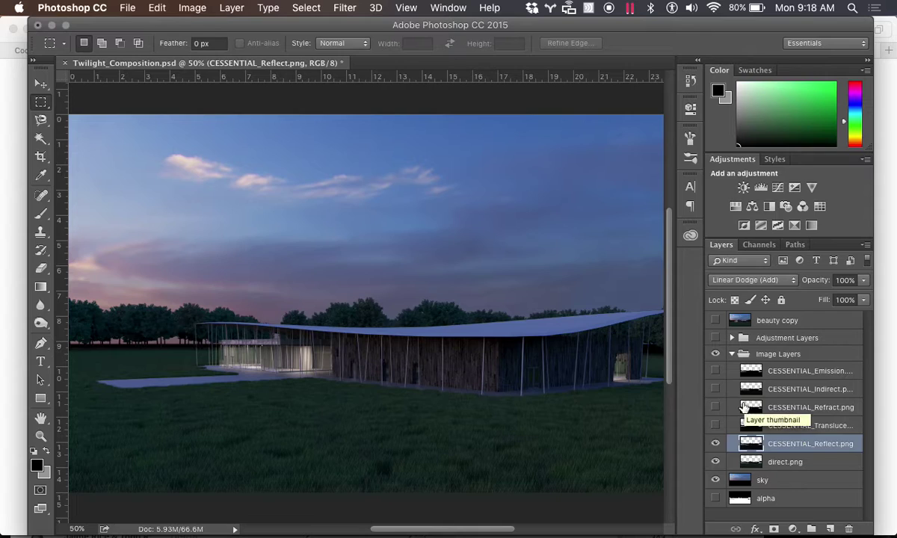
Step: Toggle the CESSENTIAL_Reflect.png pass off and on to compare the composite with and without reflections
click(715, 443)
click(715, 444)
click(715, 444)
click(715, 444)
Step: Try the Difference, Soft Light, Overlay, Hard Light and Linear Light blending modes on the CESSENTIAL_Reflect.png pass
click(740, 280)
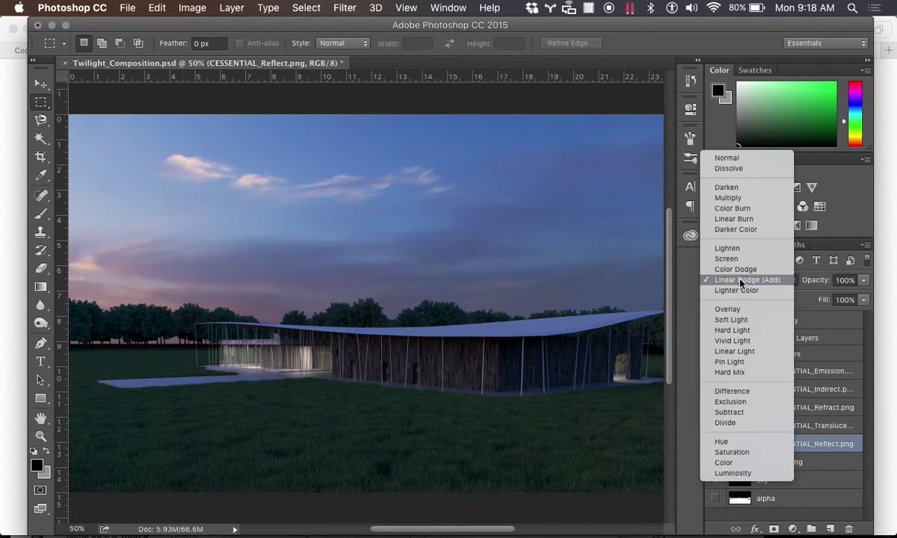
click(731, 393)
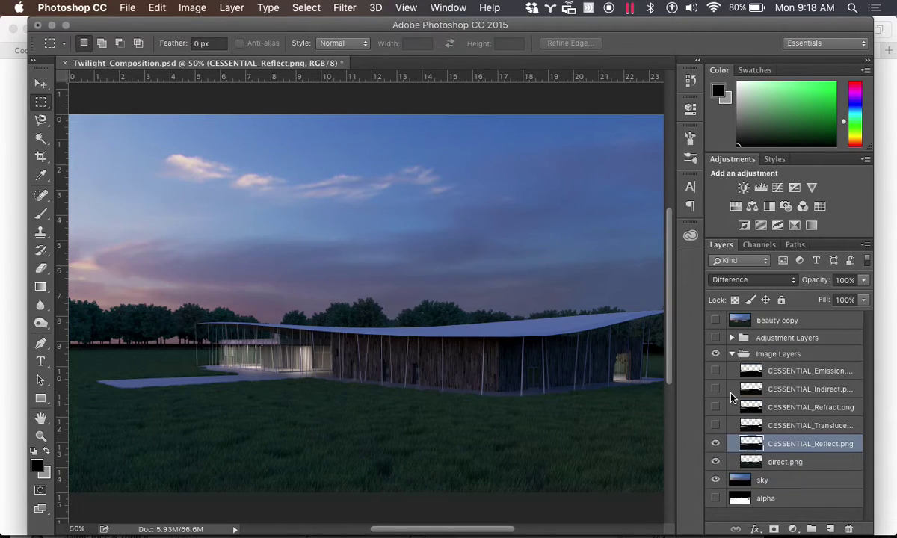
click(736, 281)
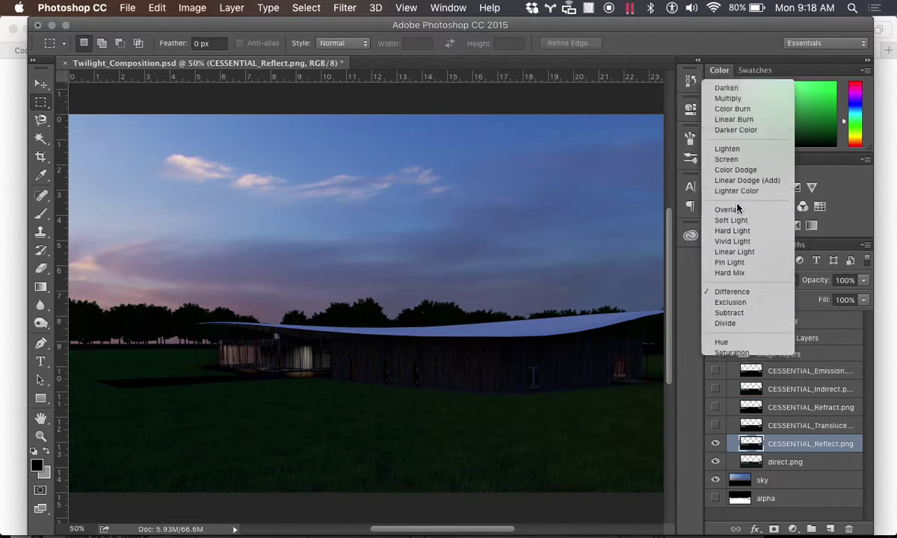
click(737, 209)
click(745, 281)
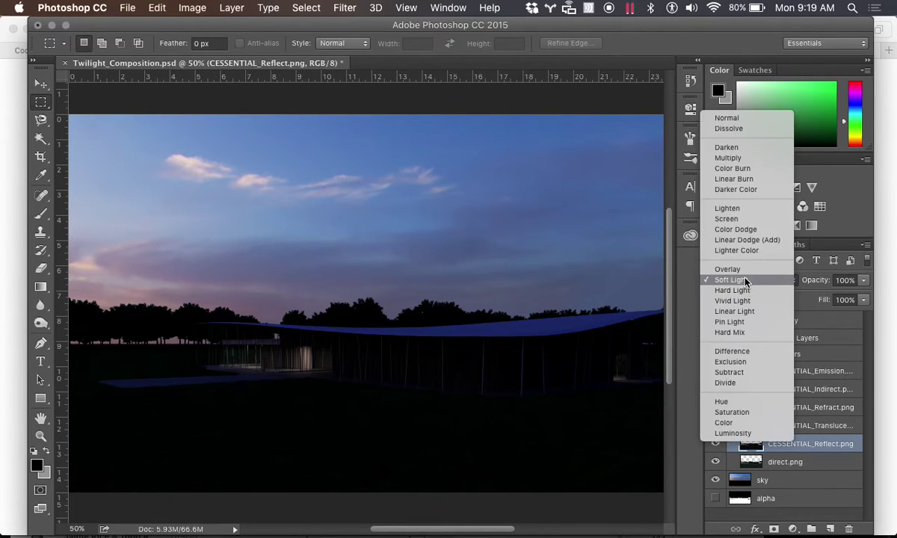
click(730, 269)
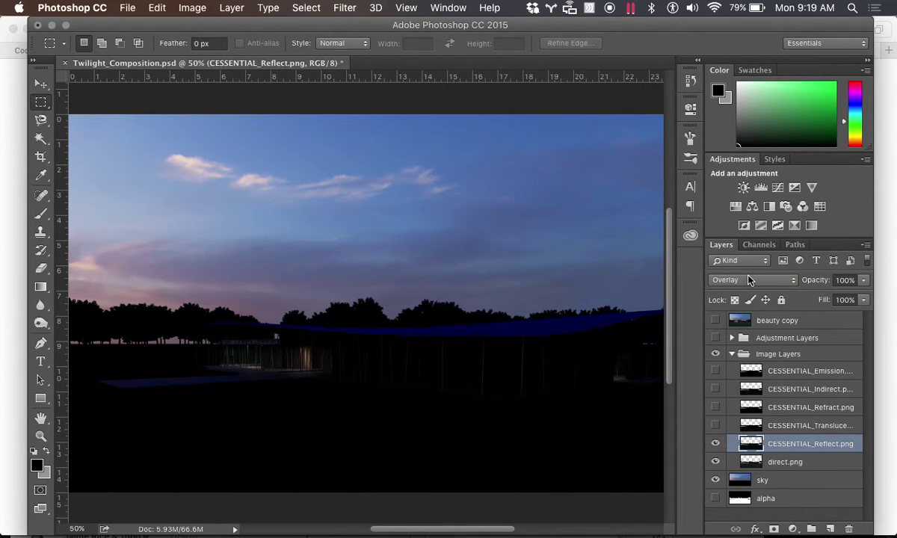
click(749, 279)
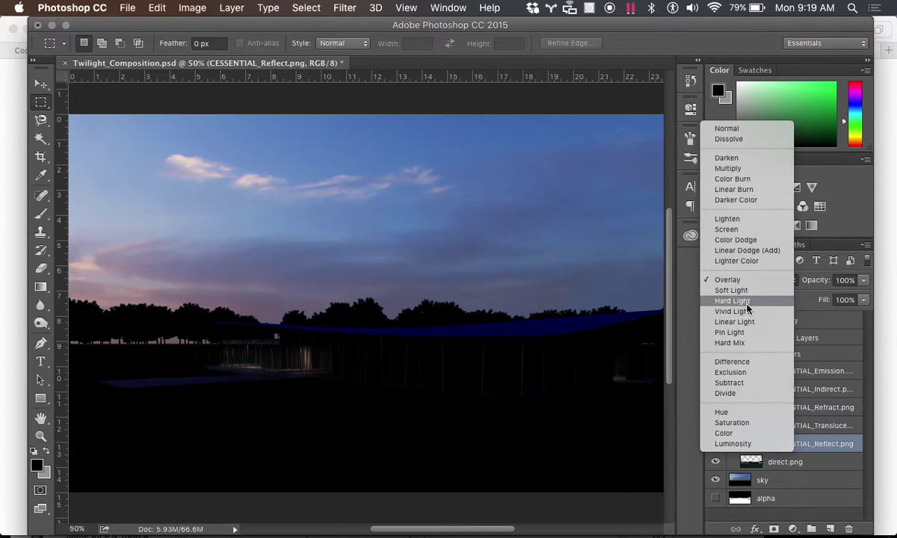
click(747, 303)
click(747, 282)
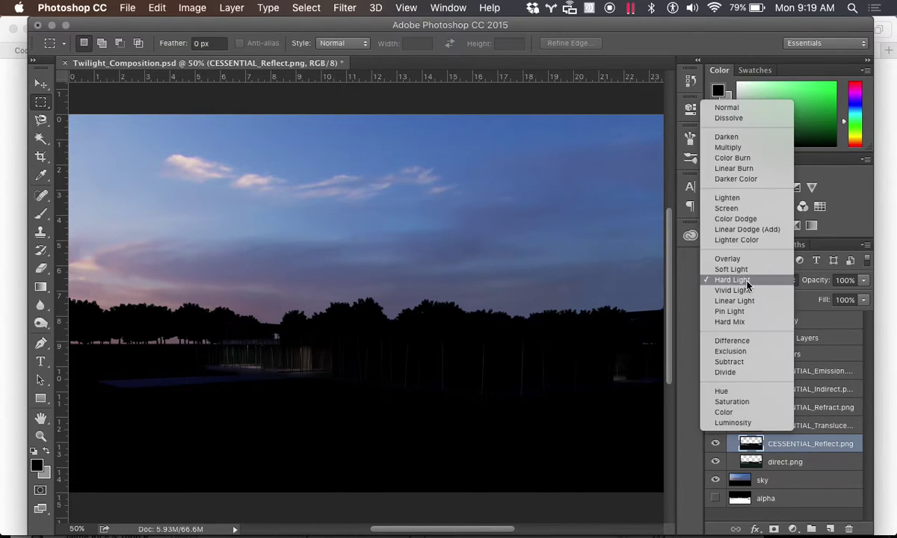
click(747, 302)
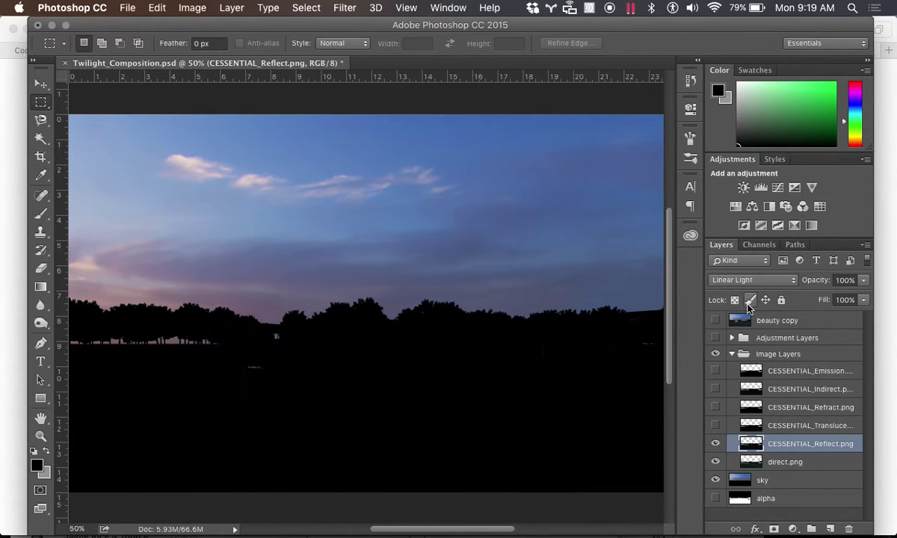
Step: Try the Screen and Multiply blending modes on the Reflect pass, returning to Linear Dodge (Add) after each
click(747, 280)
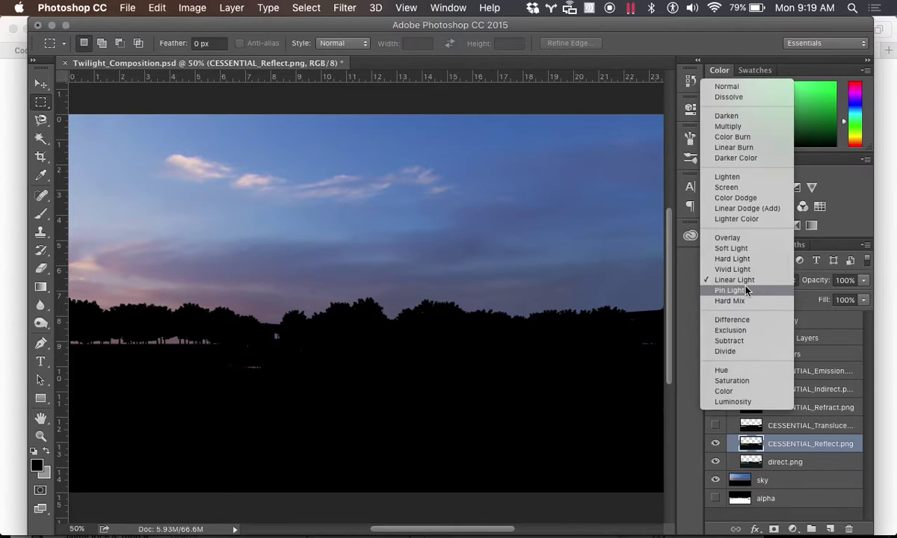
click(737, 187)
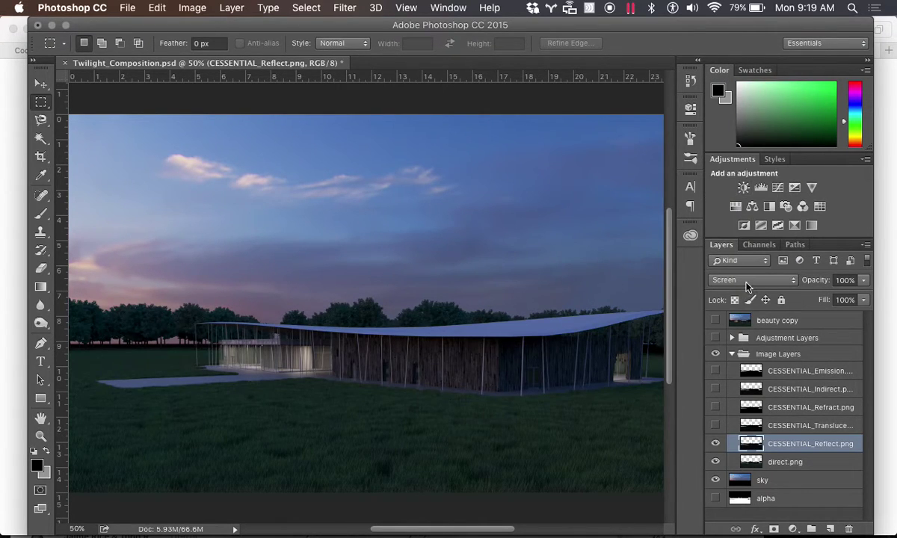
click(746, 284)
click(746, 300)
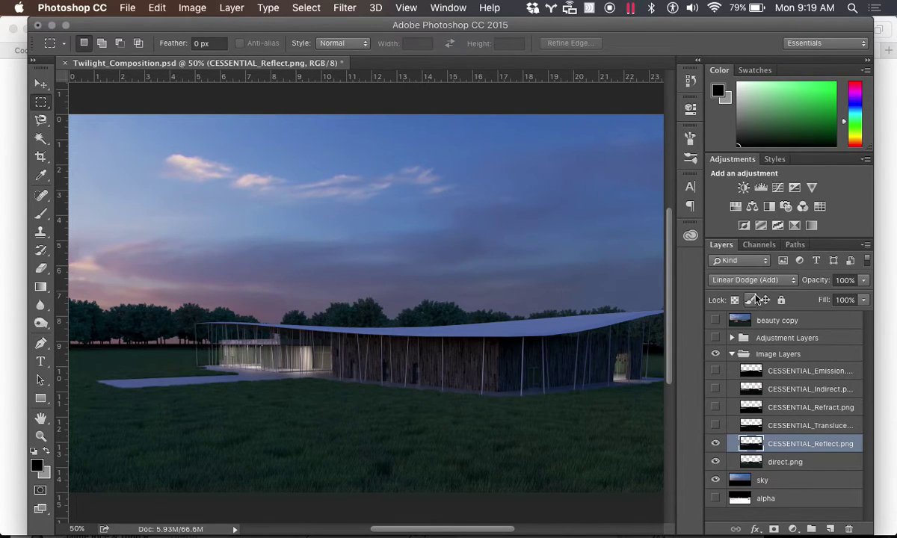
click(753, 280)
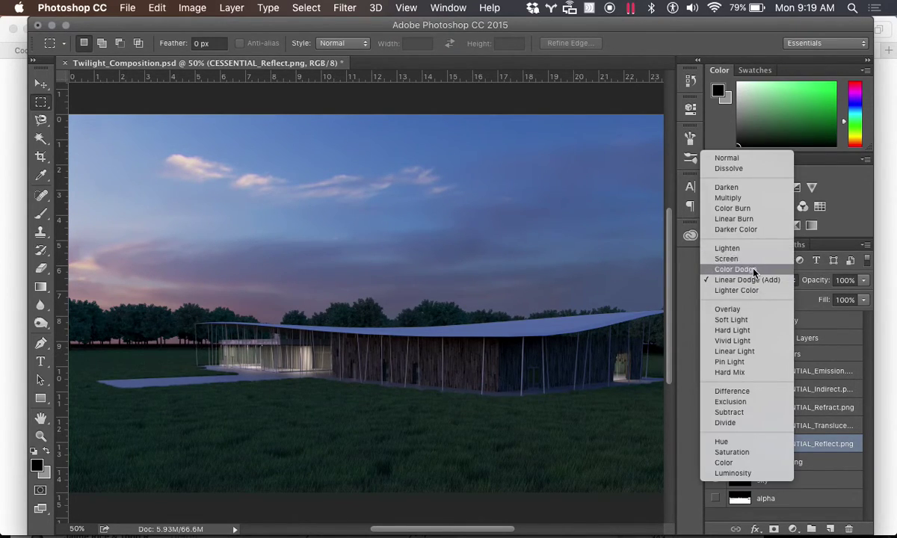
click(742, 198)
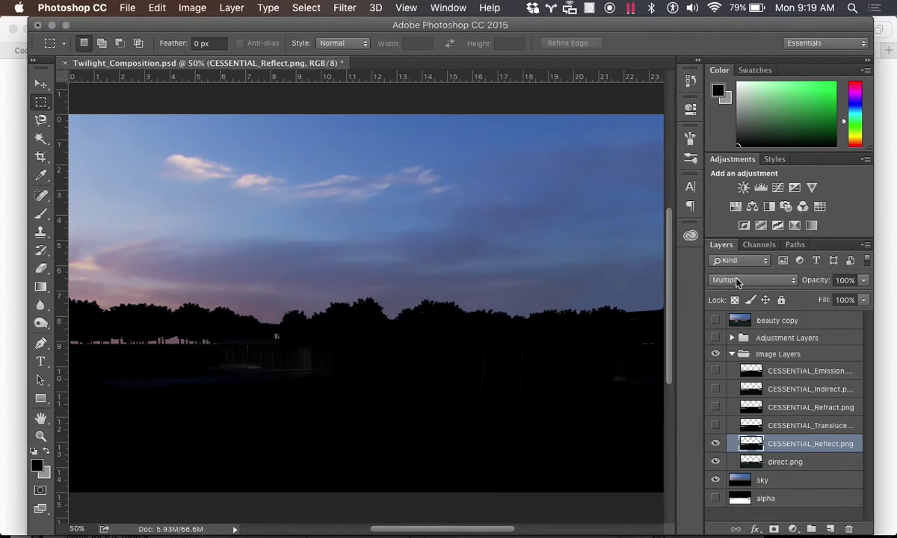
click(736, 281)
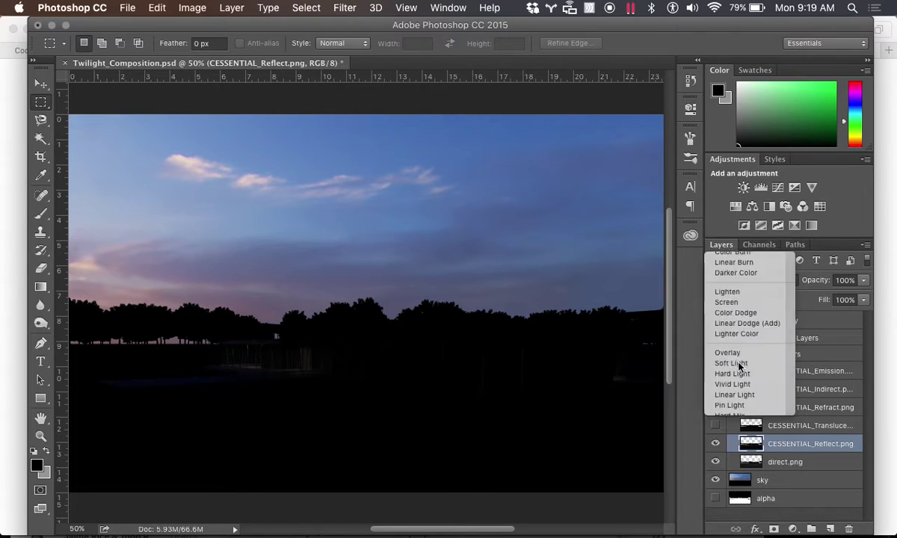
click(743, 340)
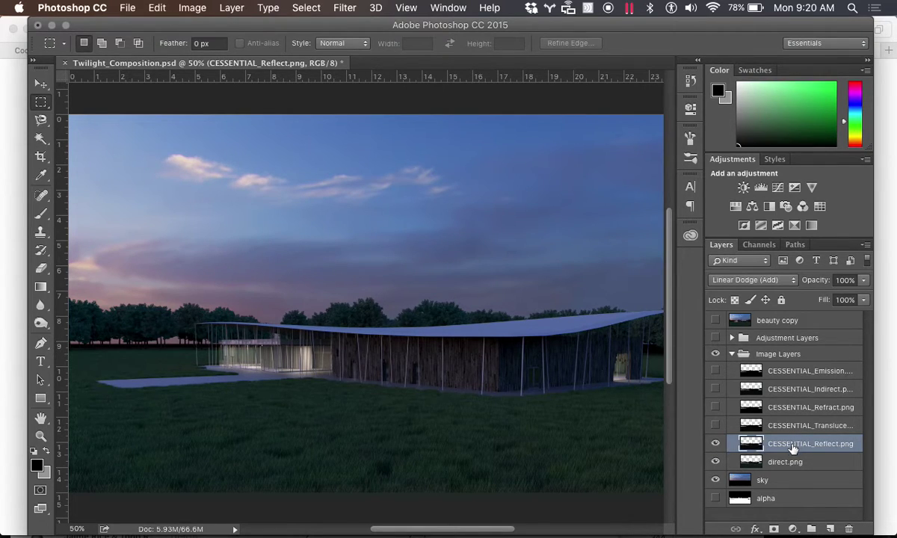
Step: Hide the CESSENTIAL_Reflect.png and direct.png passes, and show and select the CESSENTIAL_Translucency.png pass over the sky
click(715, 445)
click(716, 445)
click(715, 445)
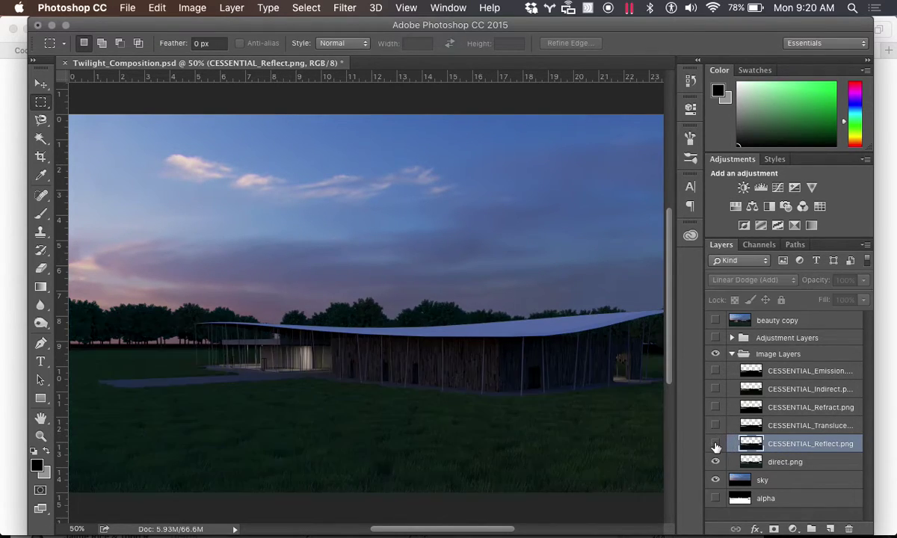
click(715, 462)
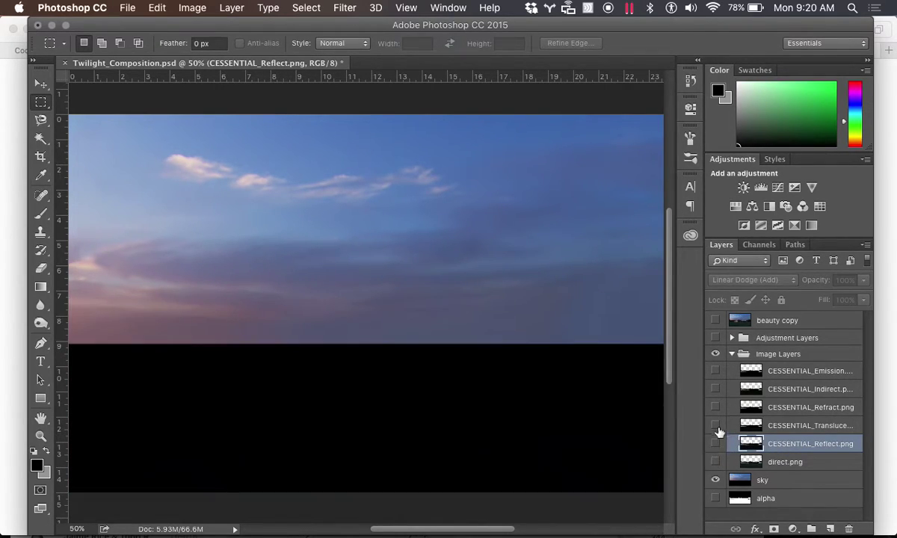
click(715, 426)
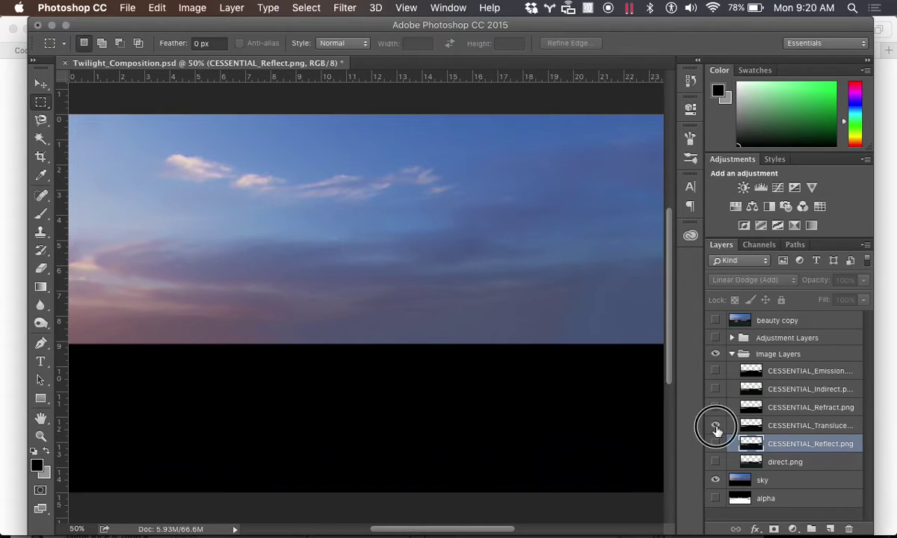
click(774, 426)
Step: Set the Translucency pass's blending mode to Normal and its opacity to 100%
click(751, 280)
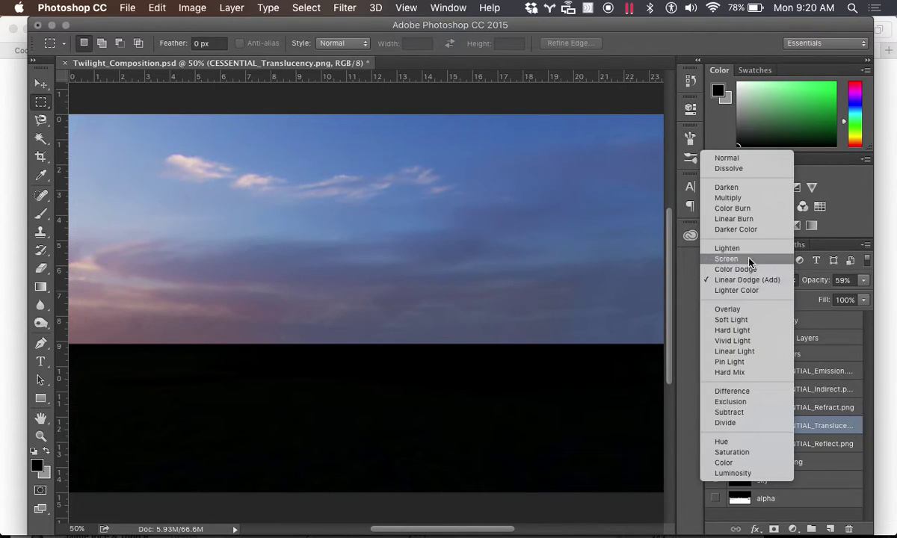
click(728, 158)
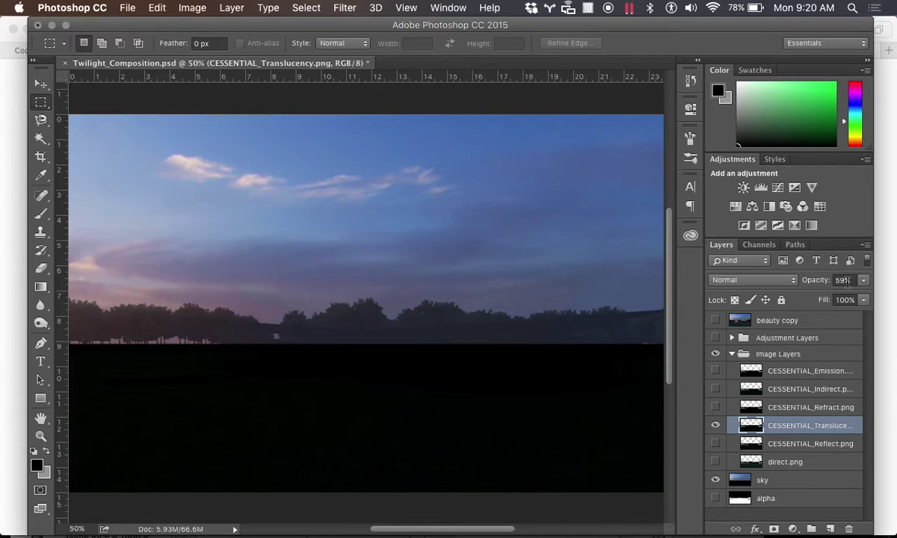
click(863, 280)
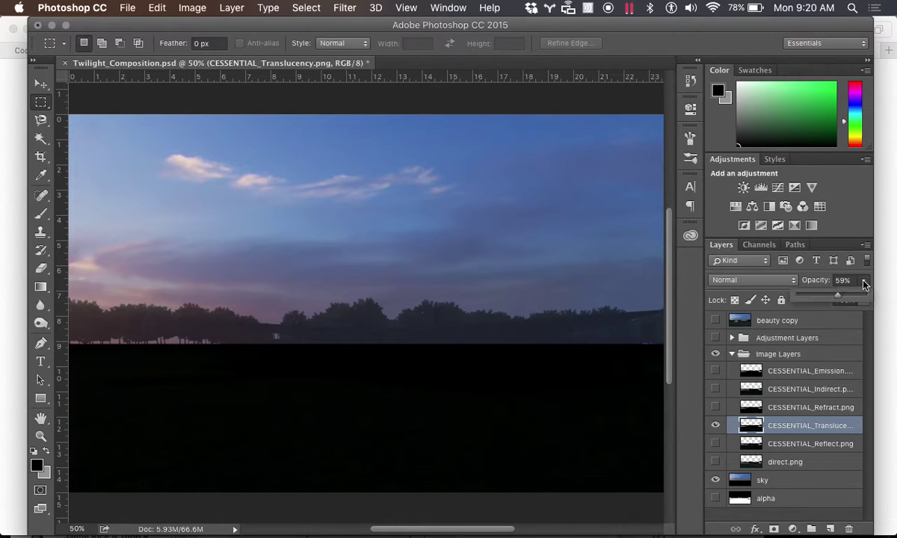
drag(839, 300, 869, 299)
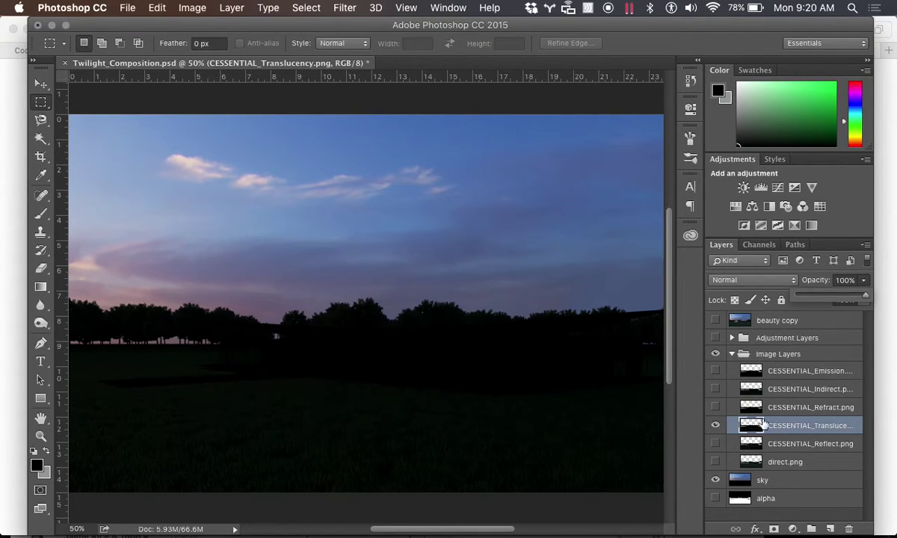
Step: Show the direct and Reflect passes, set the Translucency pass to Linear Dodge (Add), and toggle it to compare
click(716, 463)
click(715, 444)
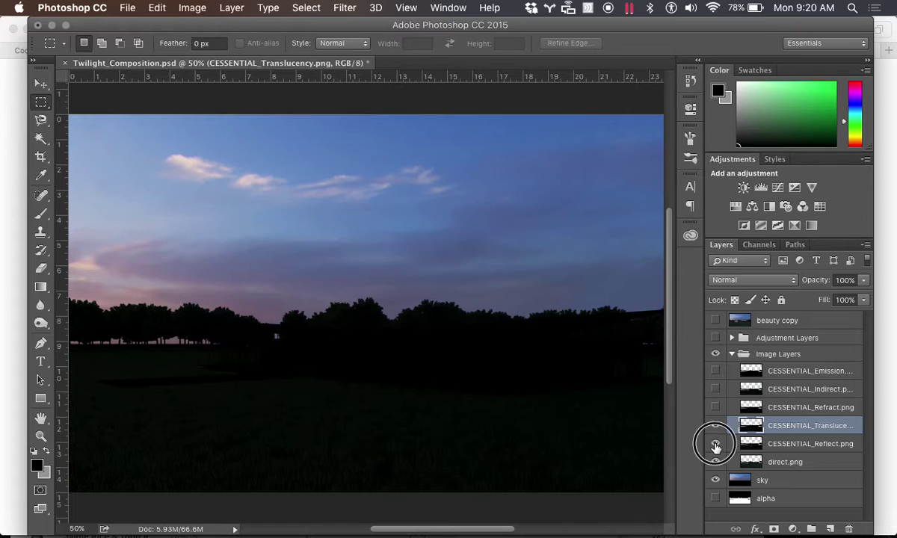
click(721, 279)
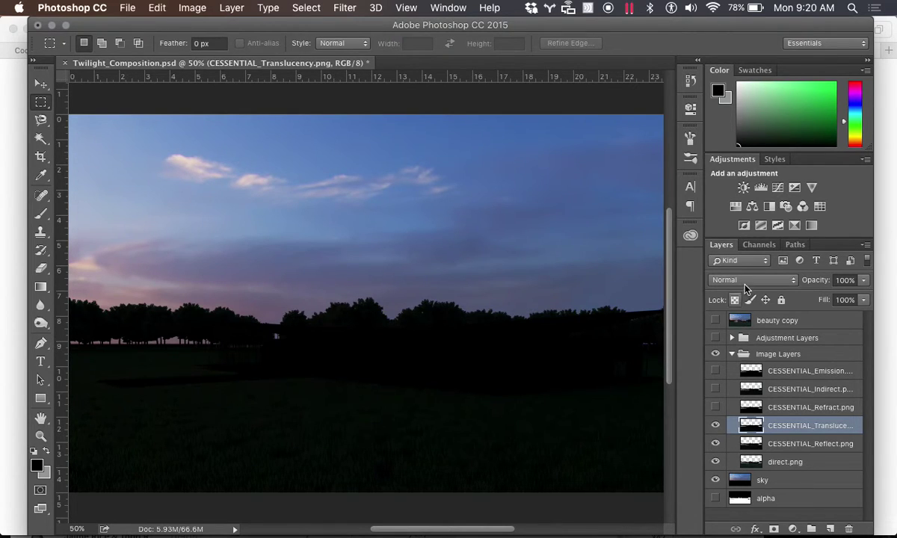
click(747, 401)
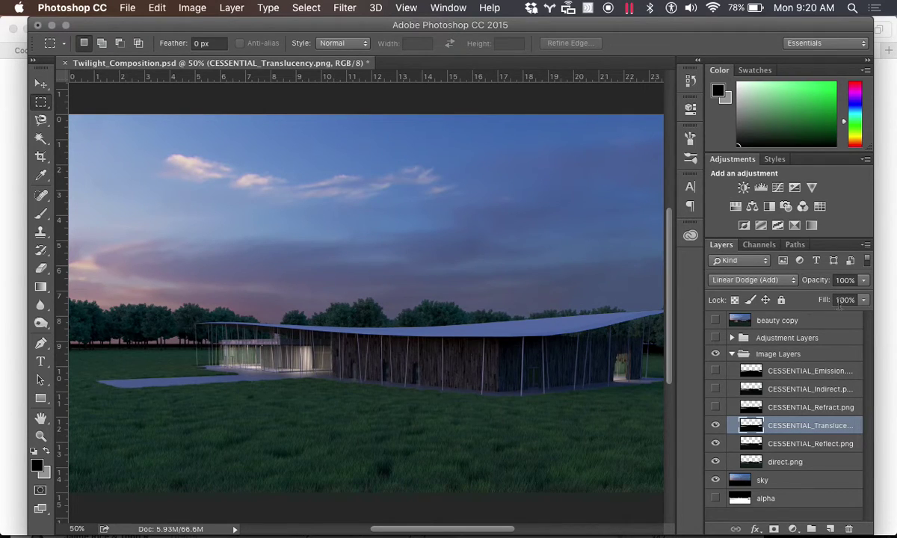
click(716, 425)
click(715, 426)
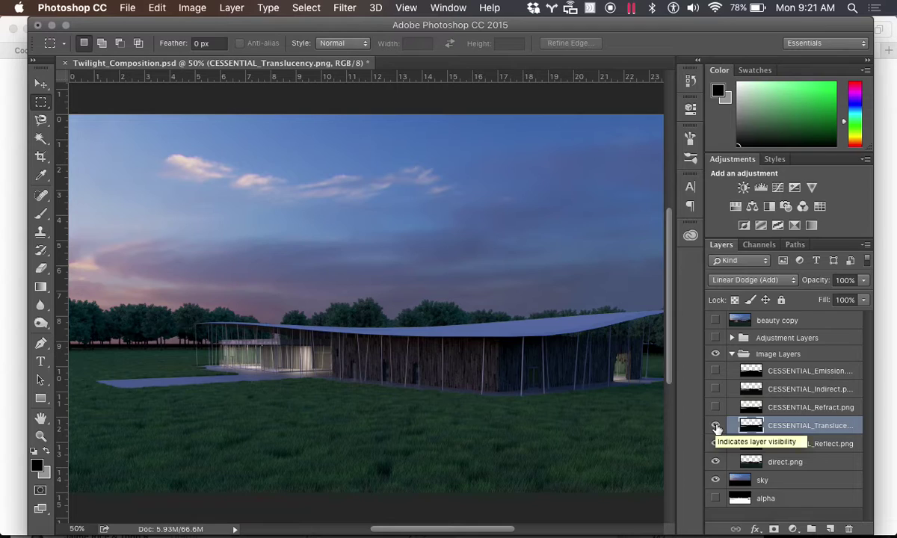
Step: Reduce the Translucency pass's opacity to 59% and toggle the layer to compare its effect on the grass and trees
click(863, 280)
drag(865, 298, 837, 299)
click(715, 427)
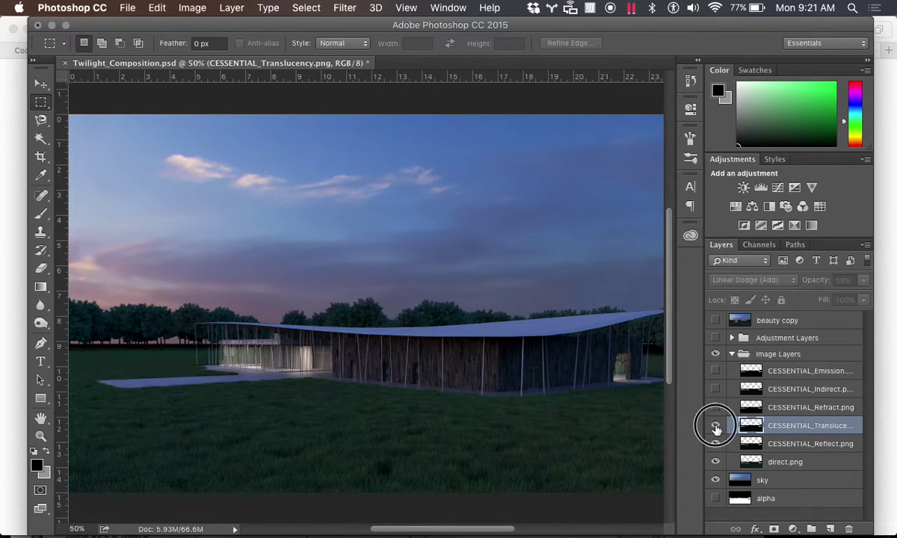
click(715, 427)
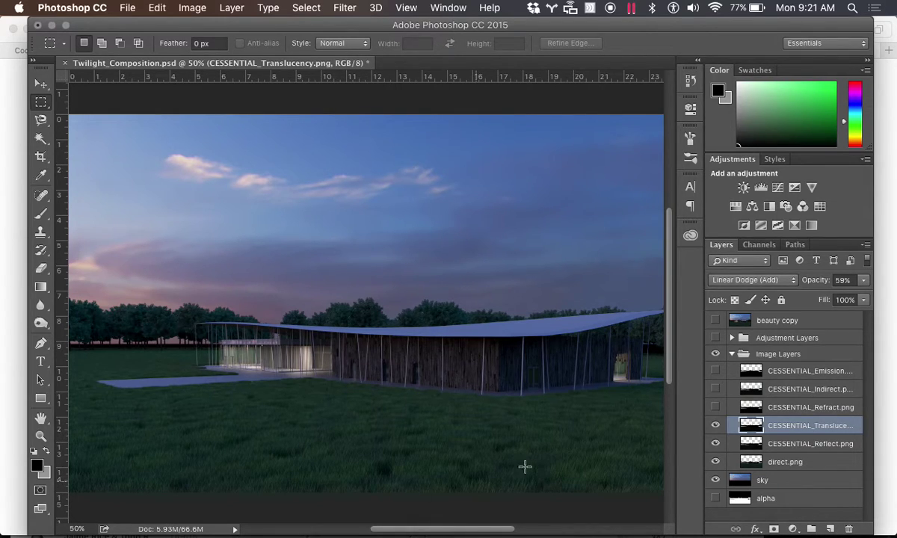
click(715, 426)
click(715, 426)
Step: Select and show the CESSENTIAL_Refract.png pass, and toggle its visibility to compare its effect on the composite
click(812, 411)
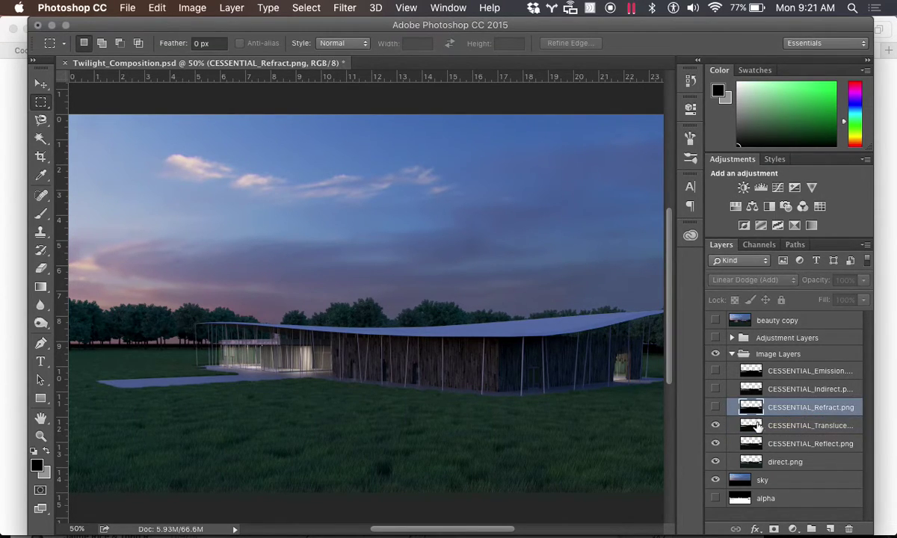
click(715, 407)
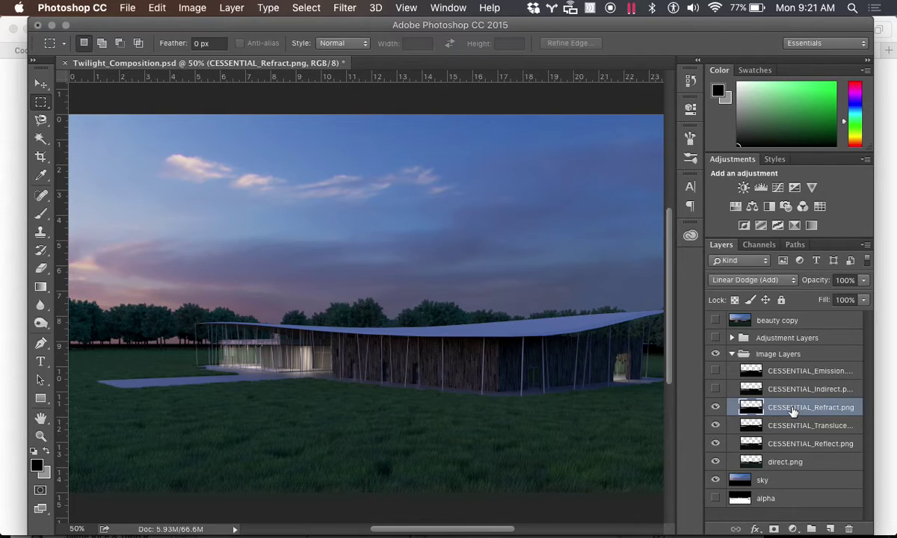
click(715, 408)
click(715, 409)
click(715, 408)
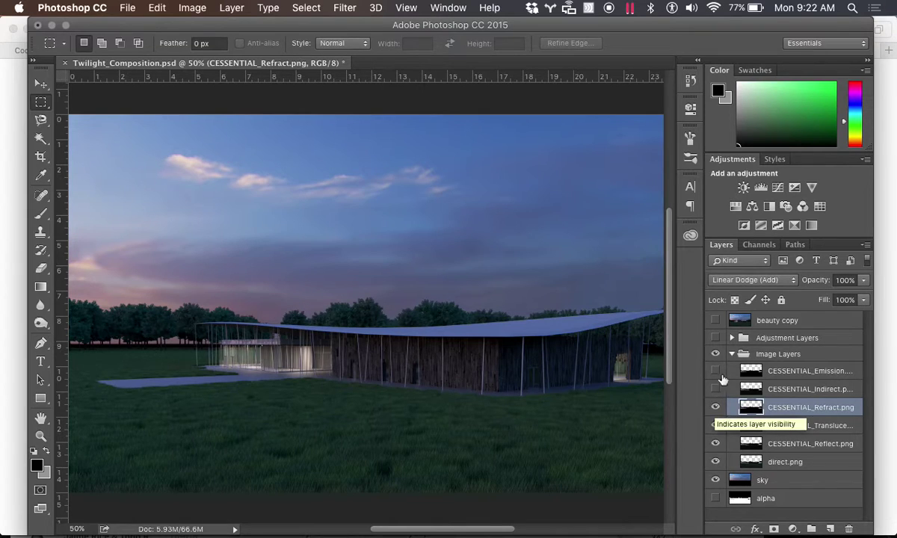
Step: Set the Refract pass's blending mode to Normal and toggle the layer to inspect the pass on its own
click(740, 281)
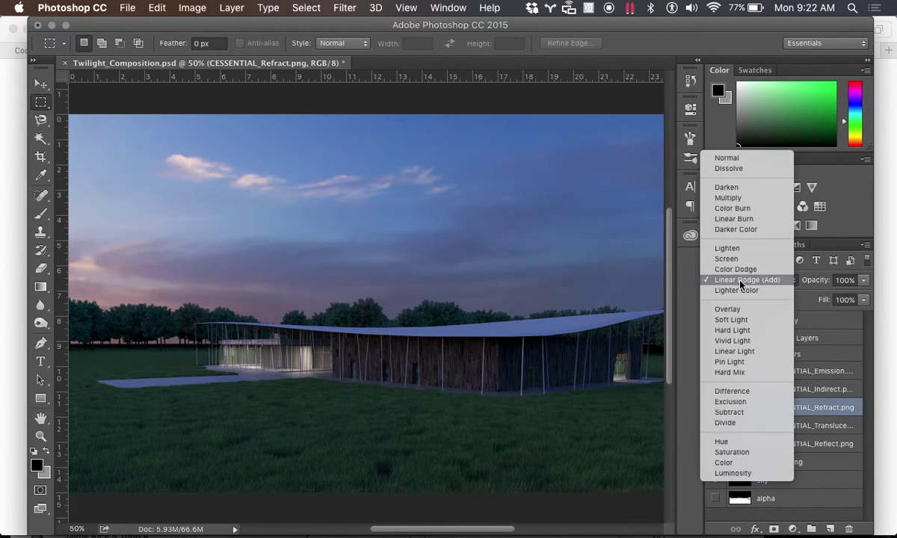
click(726, 160)
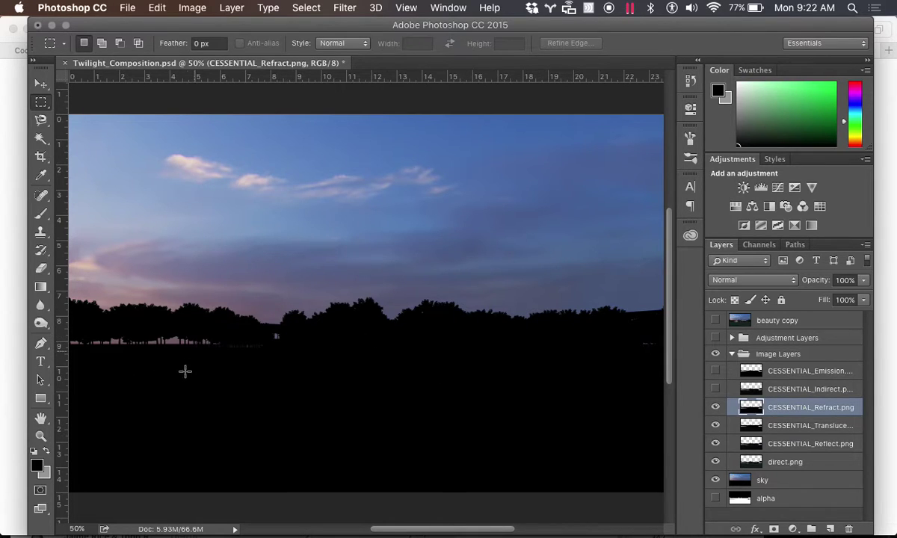
click(715, 407)
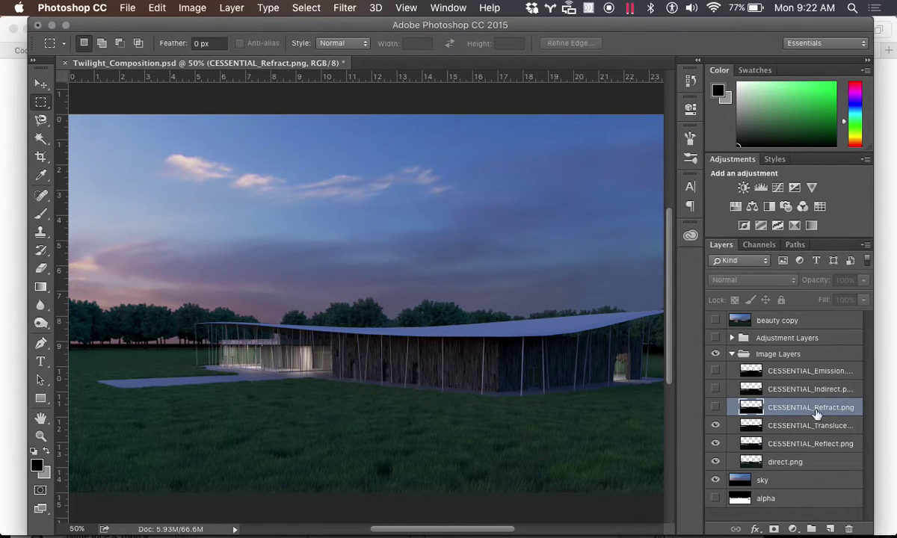
click(715, 408)
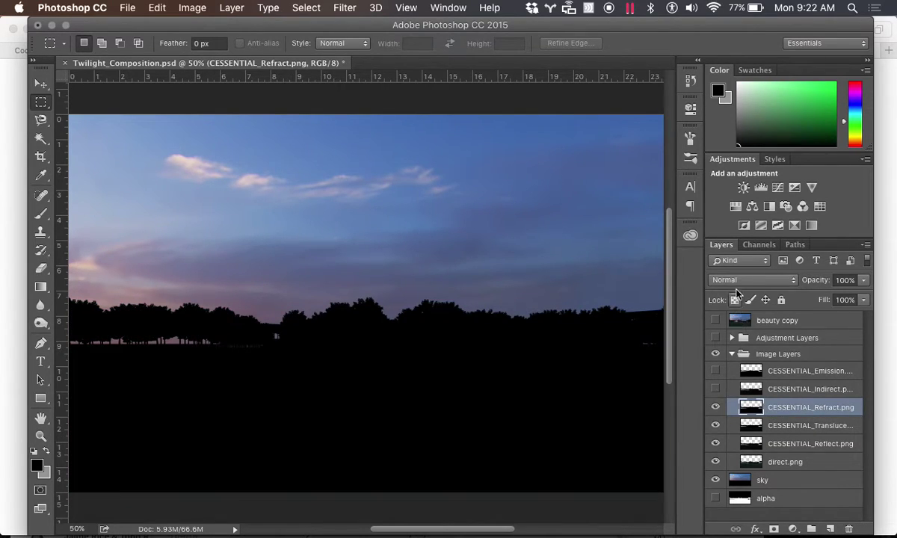
Step: Set the Refract pass's blending mode to Linear Dodge (Add), toggle it to compare, and leave the layer hidden
click(736, 281)
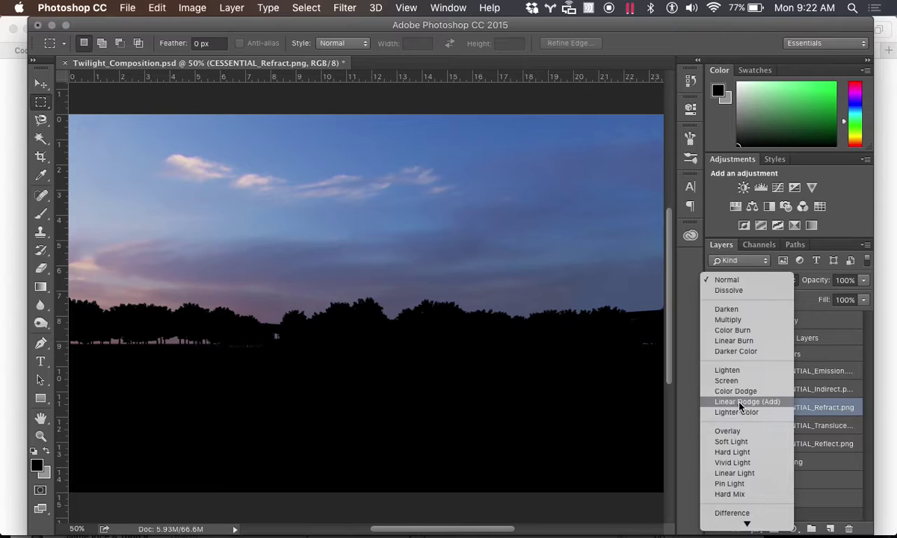
scroll(739, 404, down, 2)
click(747, 345)
click(716, 407)
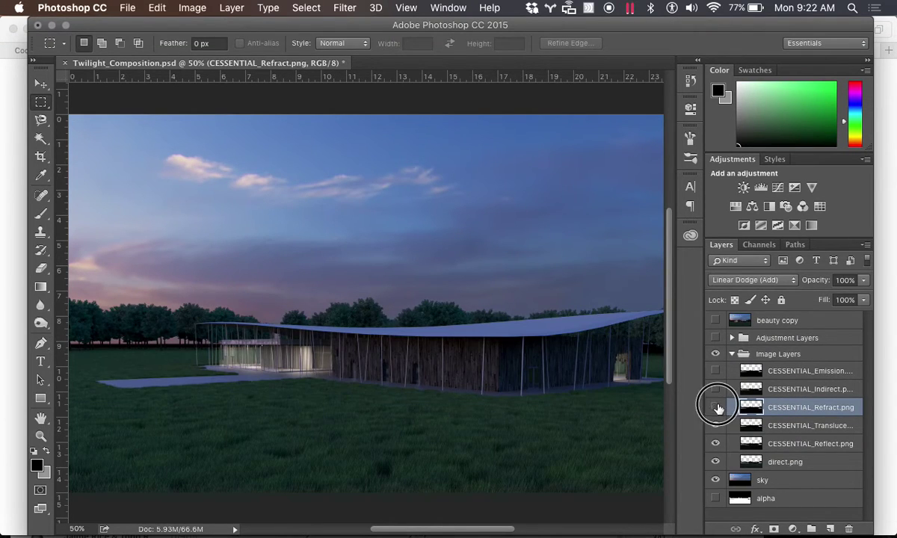
click(716, 407)
click(715, 408)
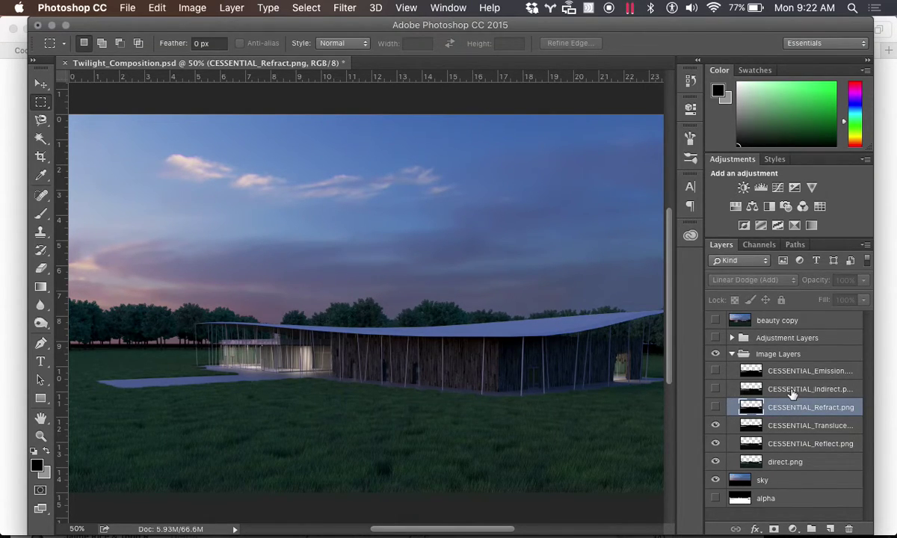
Step: Select and show the CESSENTIAL_Indirect.png pass, toggling its visibility to compare its effect on the composite
click(790, 390)
click(715, 390)
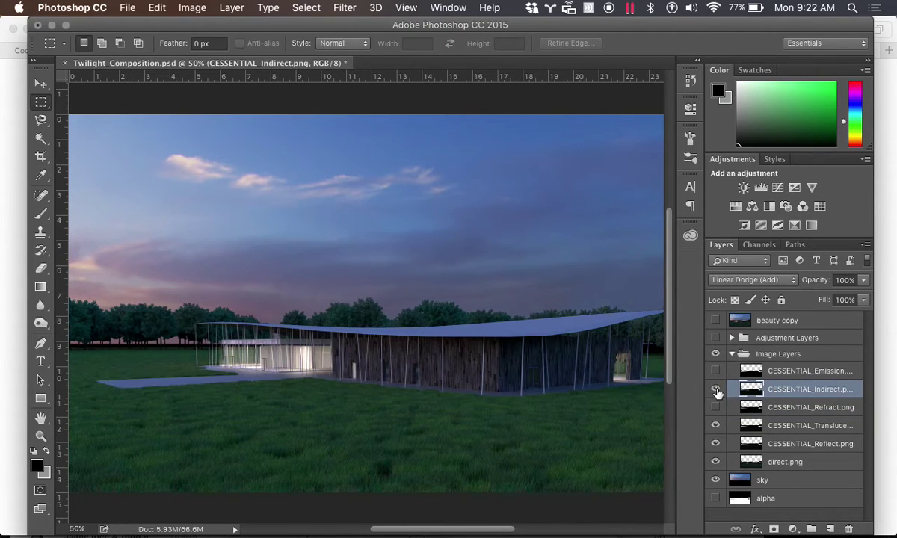
click(716, 389)
click(715, 389)
click(715, 389)
click(715, 389)
click(716, 390)
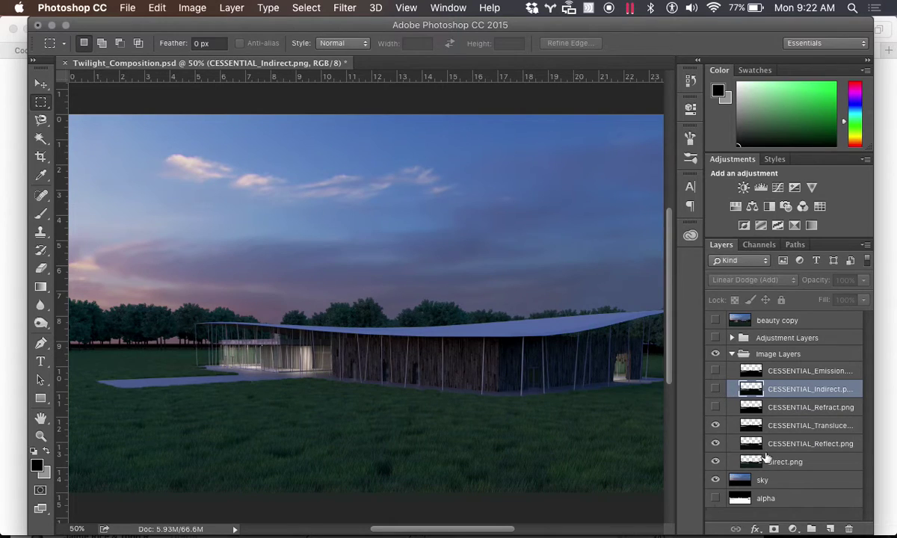
click(715, 389)
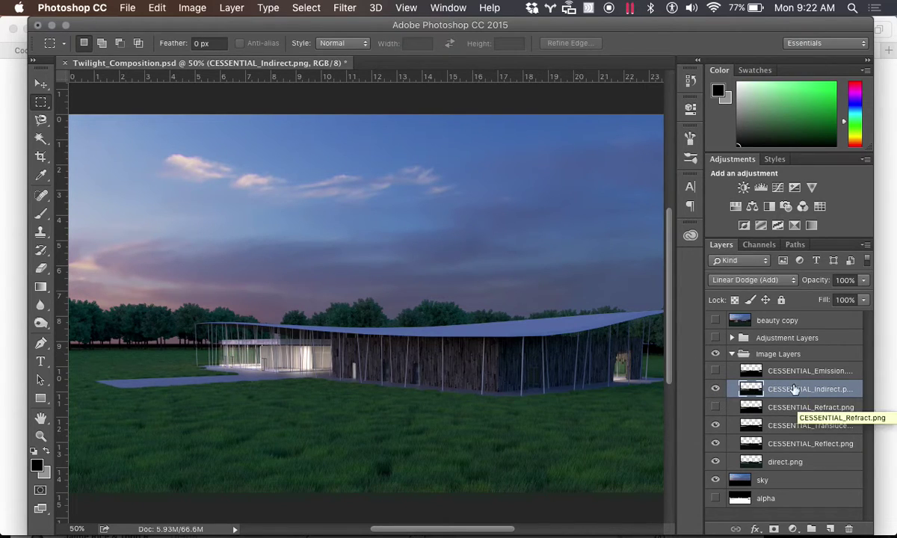
Step: Switch the Indirect pass to Normal blending to inspect it alone, and restore Linear Dodge (Add)
click(751, 280)
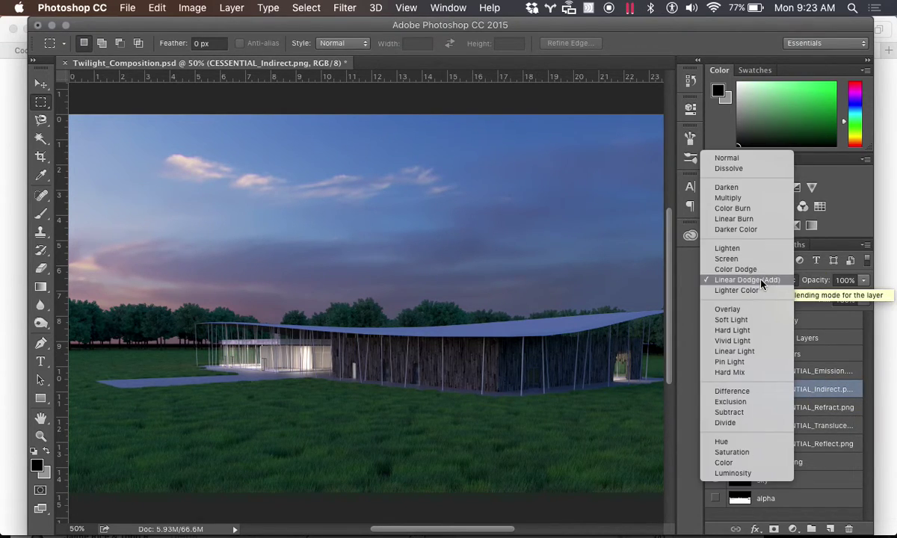
click(743, 159)
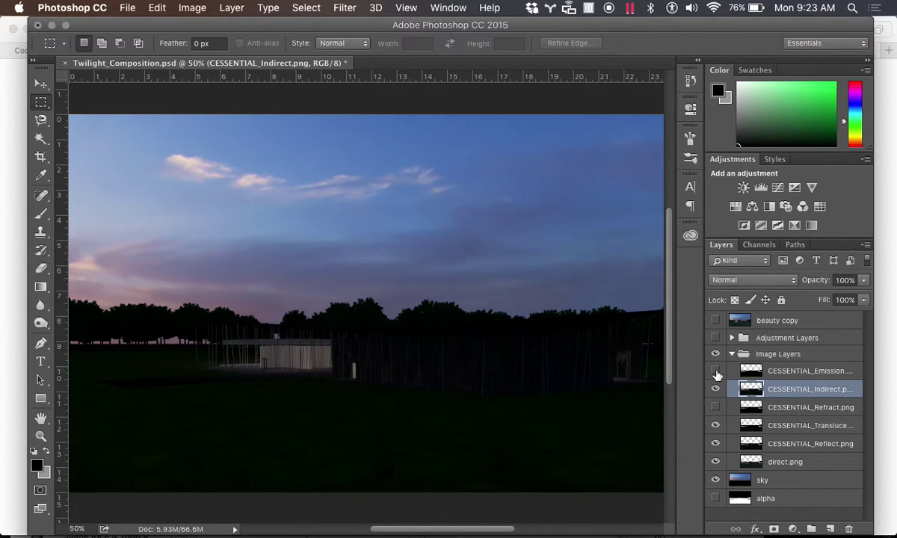
click(737, 280)
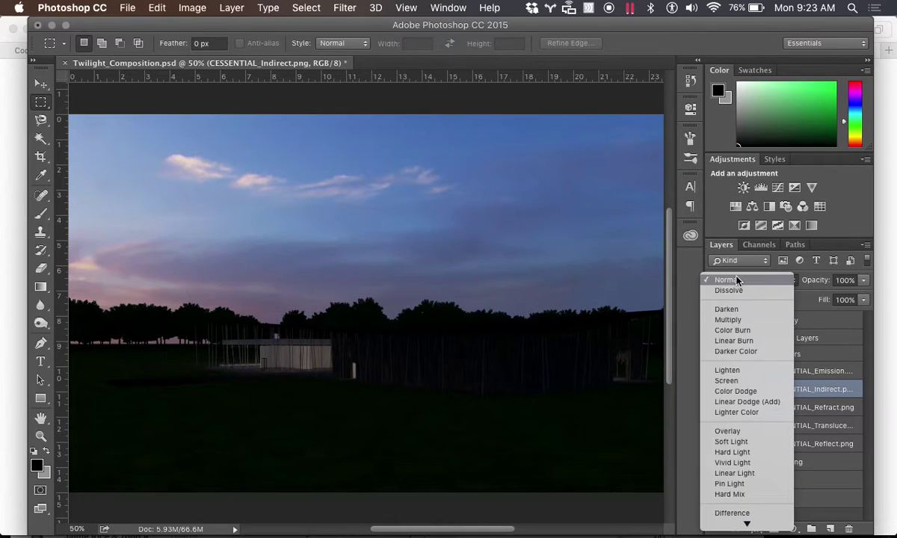
click(739, 401)
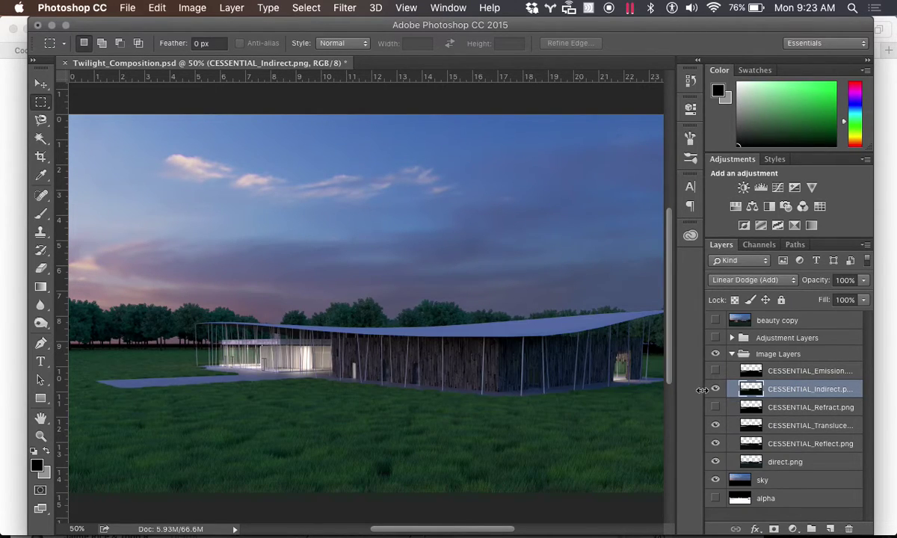
Step: Toggle the Indirect pass on and off to compare its Linear Dodge (Add) contribution to the building and grass
click(716, 391)
click(715, 390)
click(715, 391)
click(715, 390)
click(715, 391)
click(715, 391)
Step: Show and select the CESSENTIAL_Emission pass above the Indirect pass, toggling it once to compare
click(732, 371)
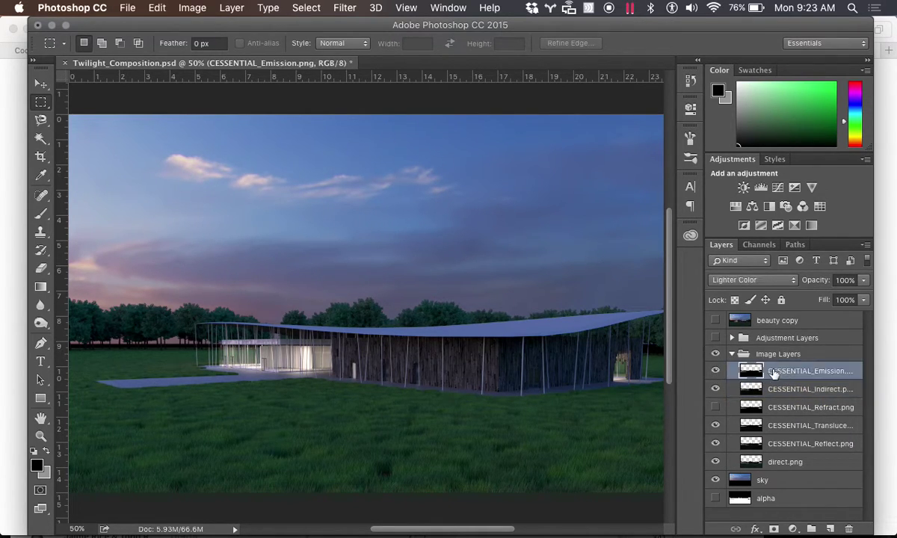
click(715, 373)
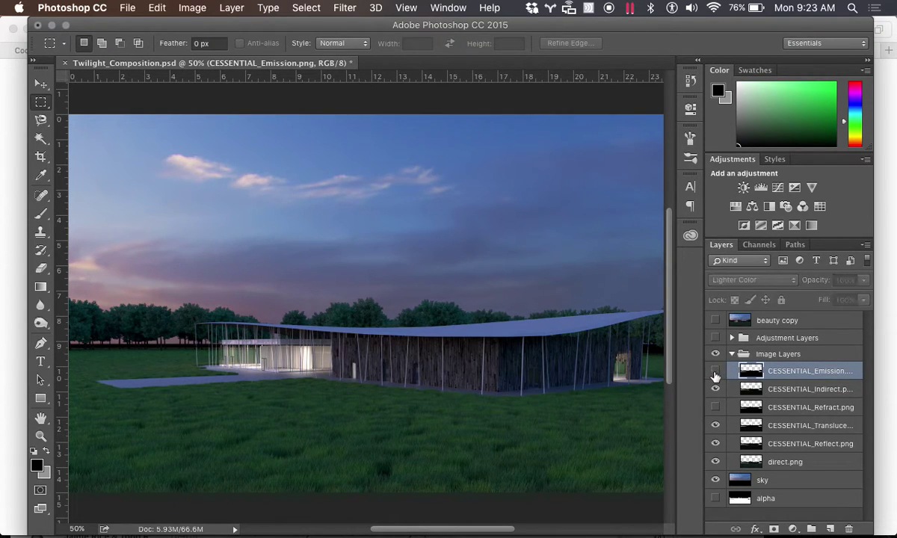
click(715, 372)
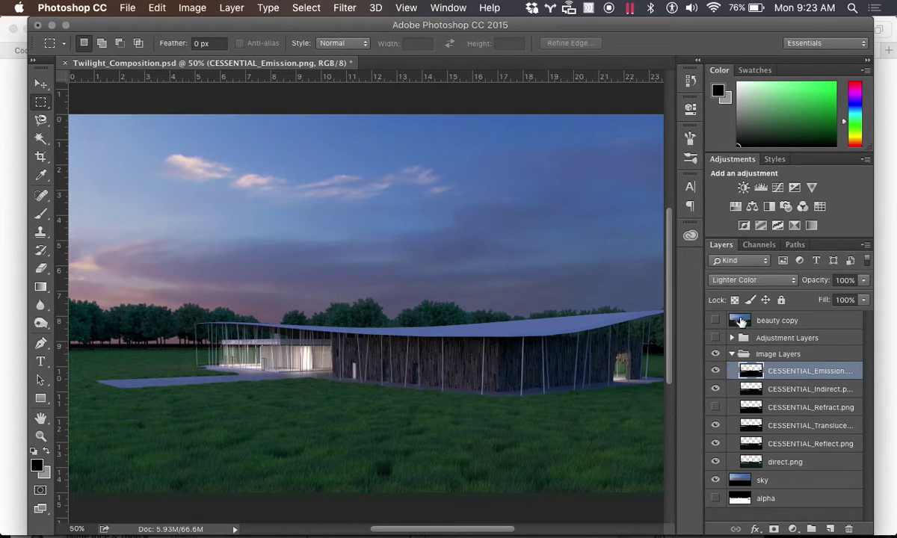
Step: Set the Emission pass's blending mode to Normal and toggle the layer to inspect the pass on its own
click(742, 280)
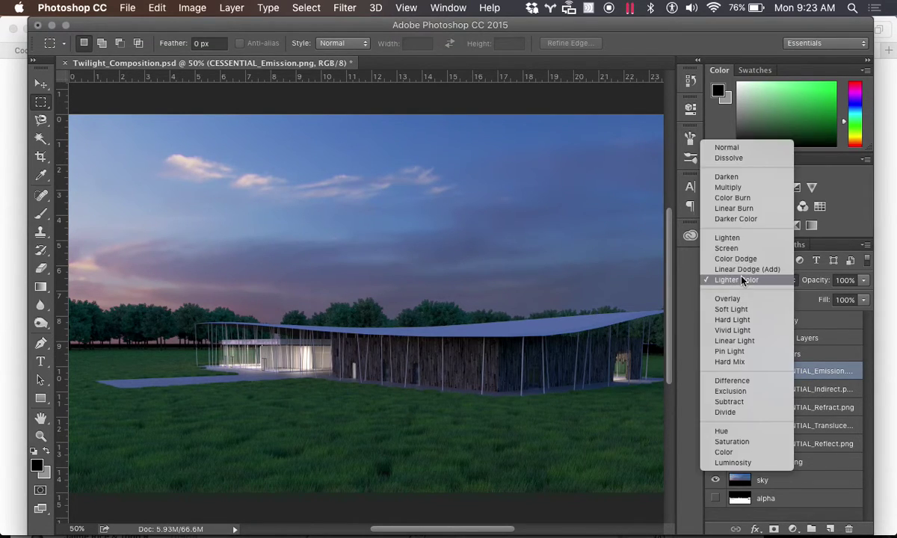
click(735, 148)
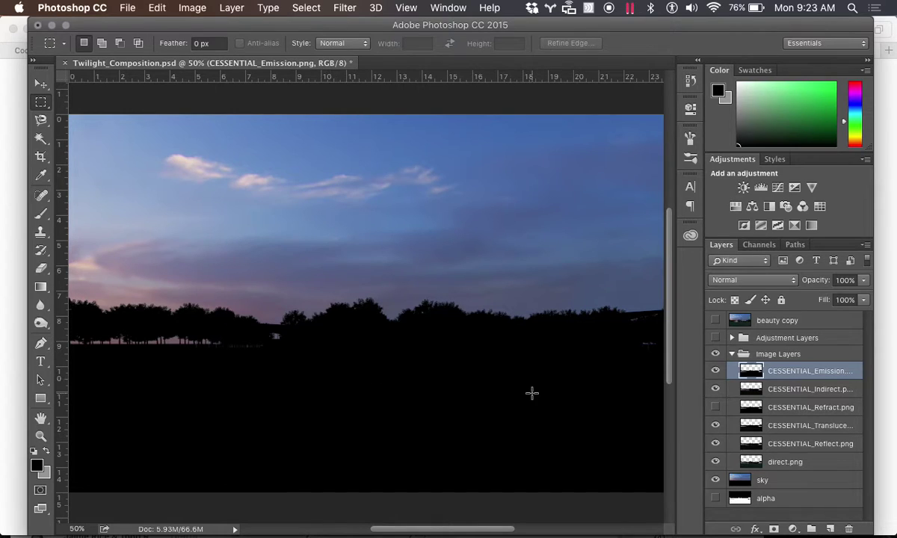
click(716, 371)
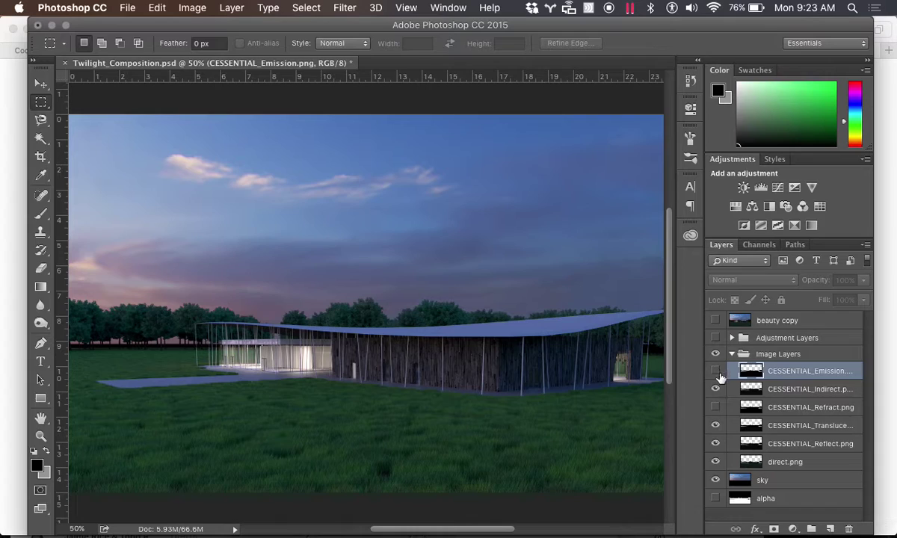
click(751, 245)
click(721, 245)
click(715, 371)
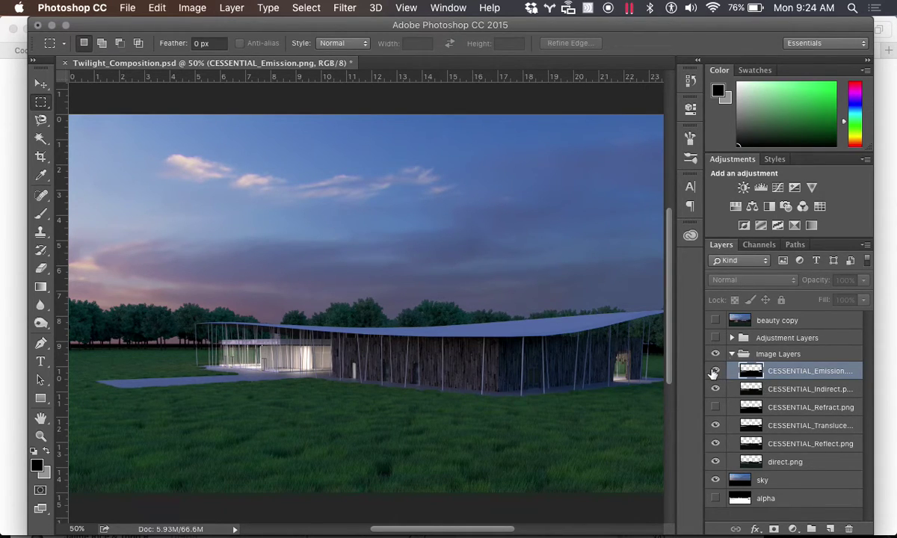
Step: Set the Emission pass's blending mode to Linear Dodge (Add) and toggle its visibility to compare the result
click(747, 280)
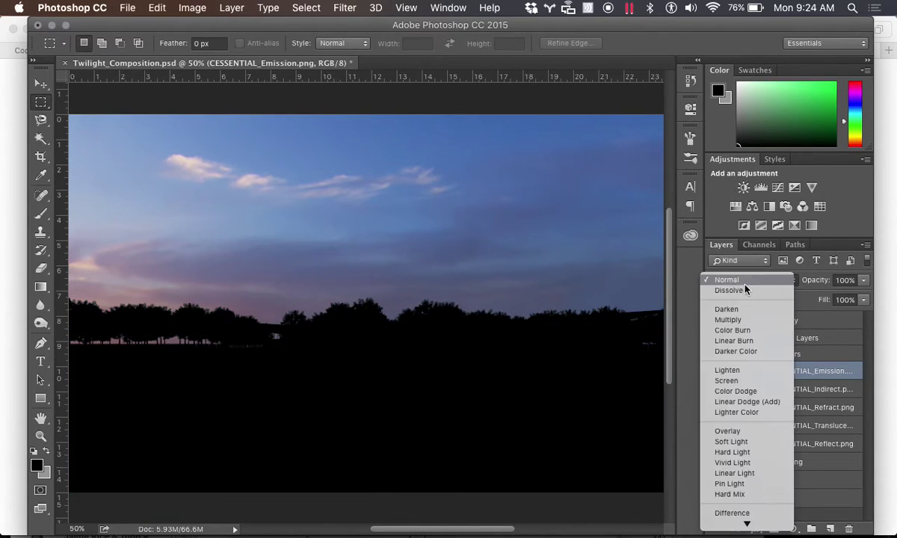
click(748, 404)
click(715, 371)
click(715, 372)
click(715, 371)
click(715, 371)
click(715, 371)
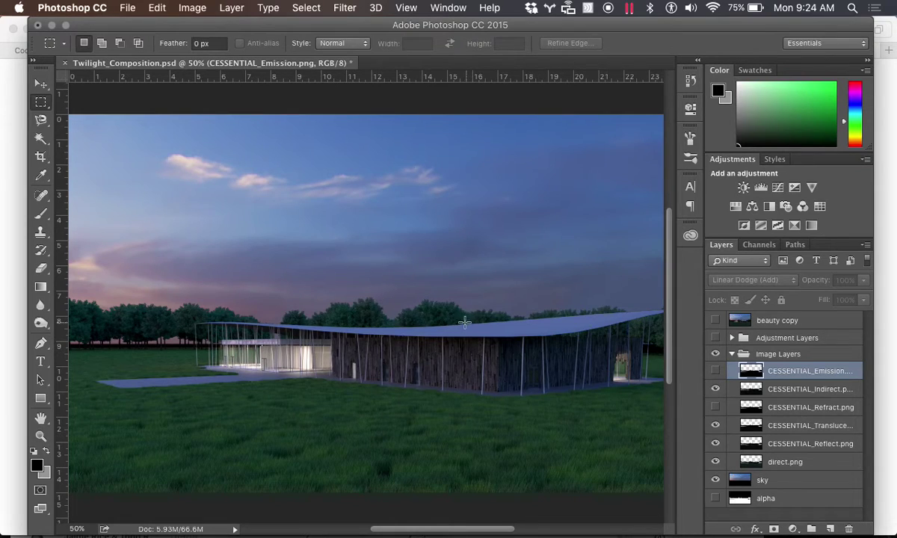
click(715, 372)
click(716, 372)
click(715, 371)
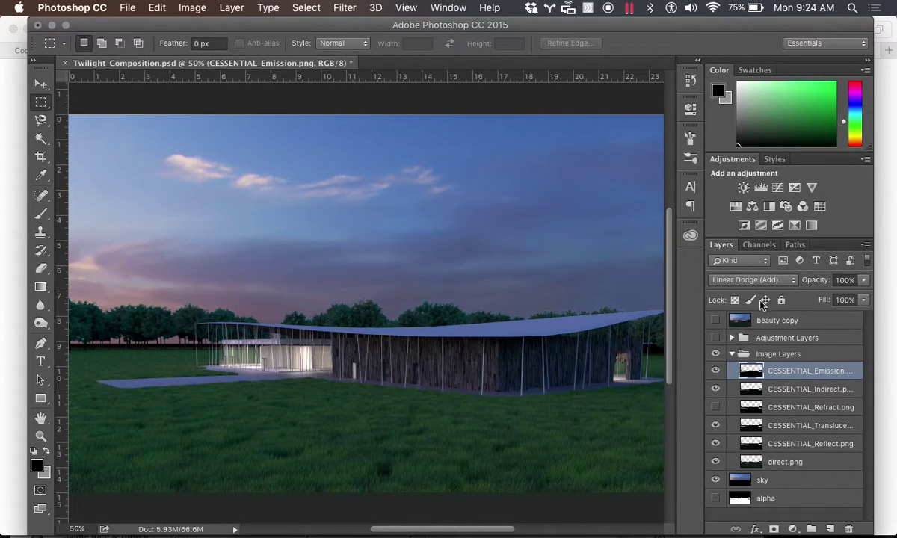
Step: Try the Lighten blending mode on the Emission pass and return it to Linear Dodge (Add)
click(753, 282)
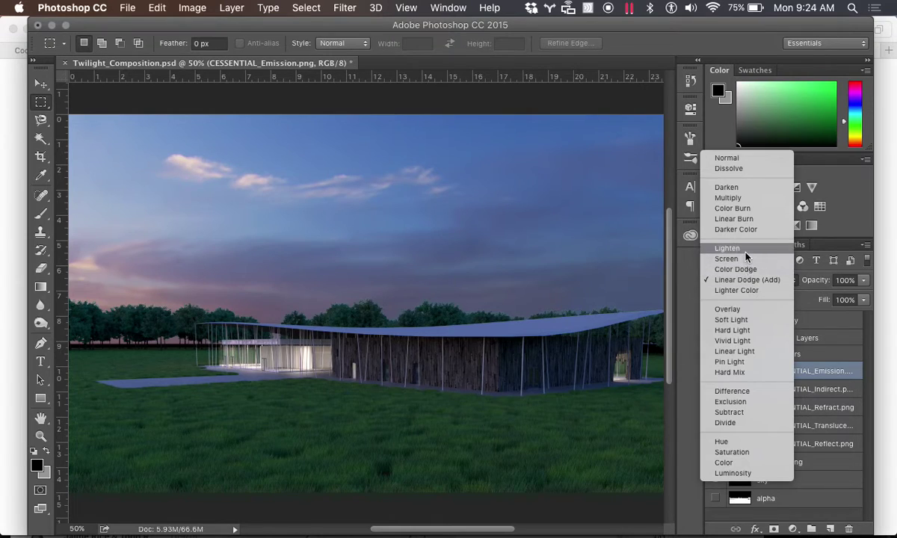
click(745, 257)
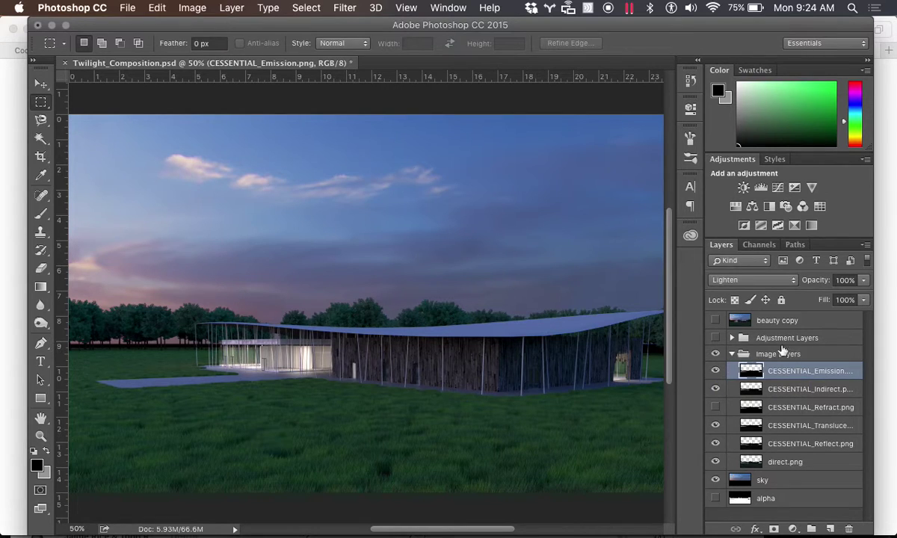
click(747, 281)
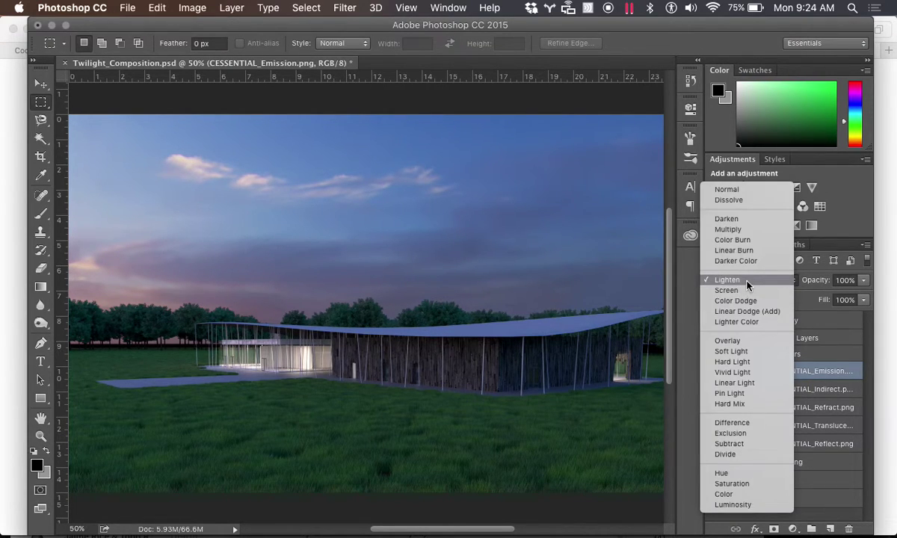
click(746, 311)
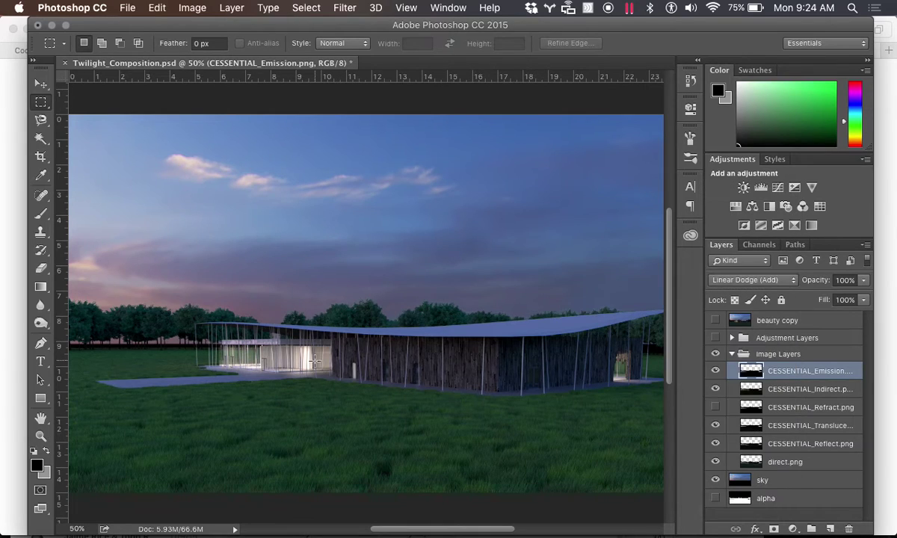
Step: Examine the tree edges above the roof up close and set the Emission pass's blending mode to Screen
scroll(435, 303, up, 10)
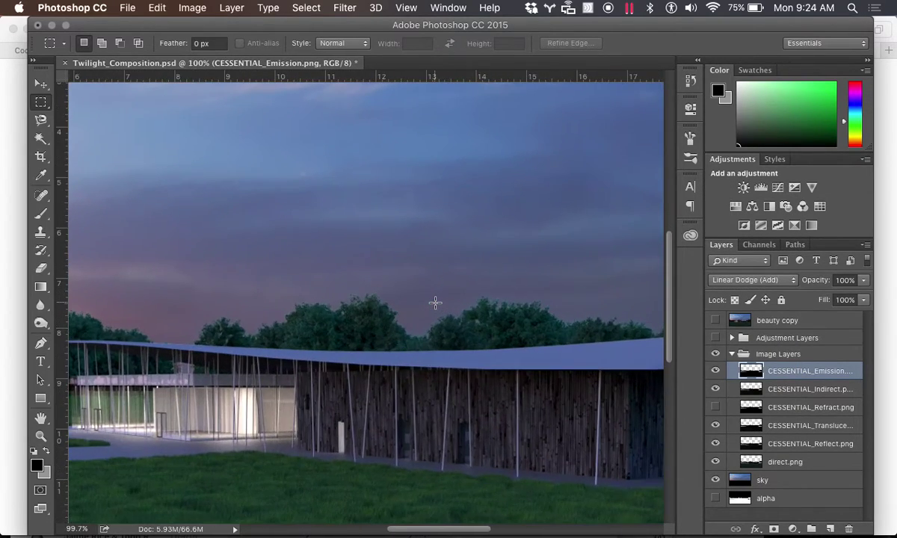
scroll(435, 302, up, 3)
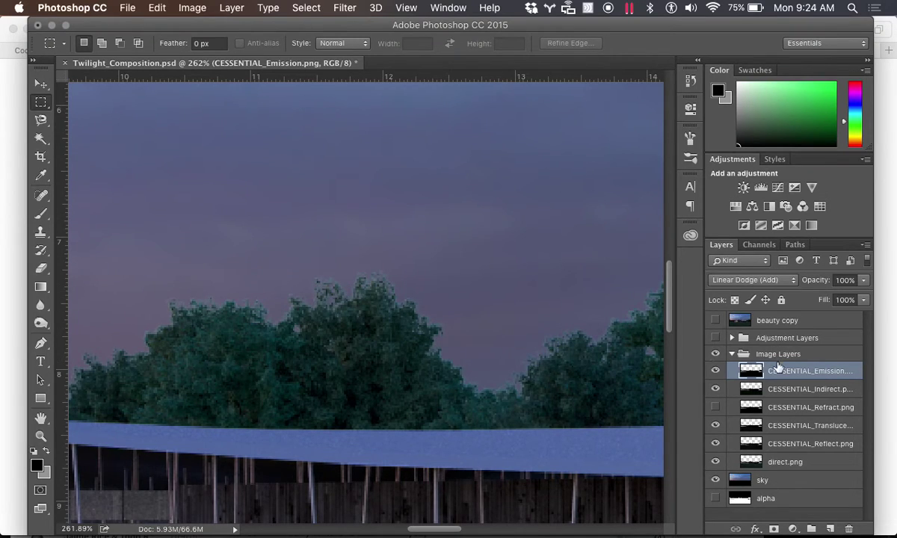
click(745, 280)
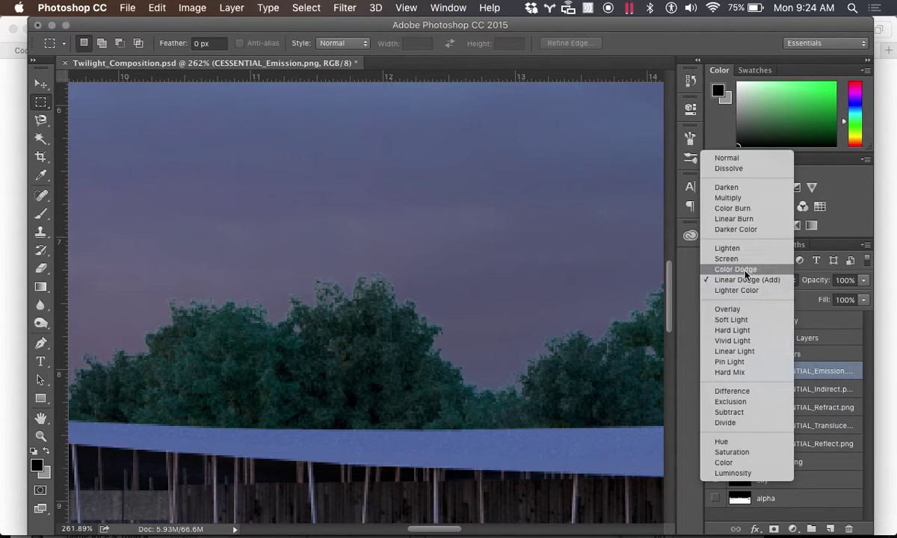
click(745, 259)
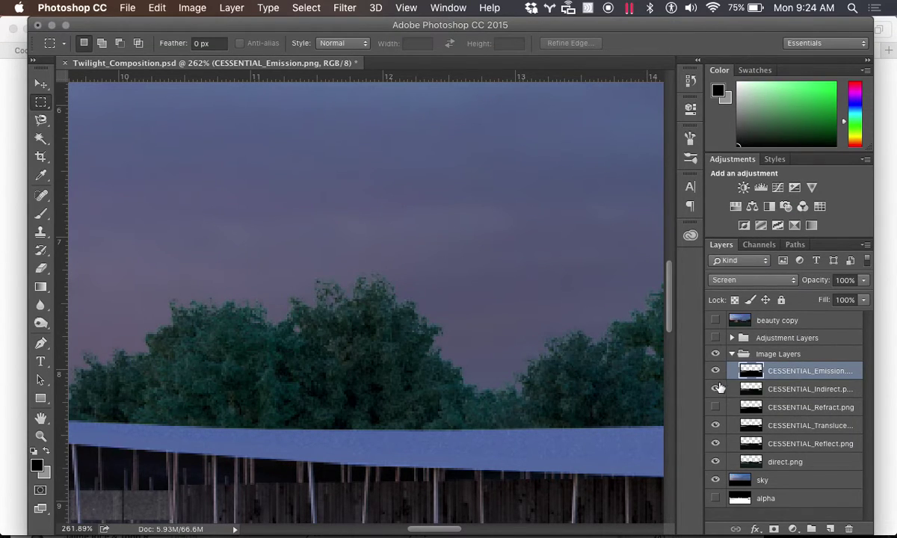
Step: Try the Lighten blending mode on the Emission pass and toggle the layer to compare the tree edges
click(715, 372)
click(715, 371)
click(751, 281)
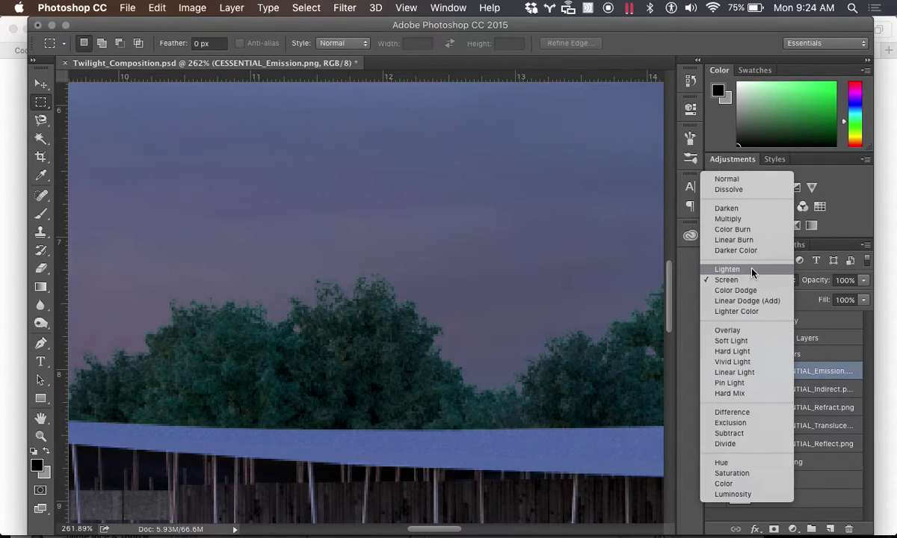
click(753, 270)
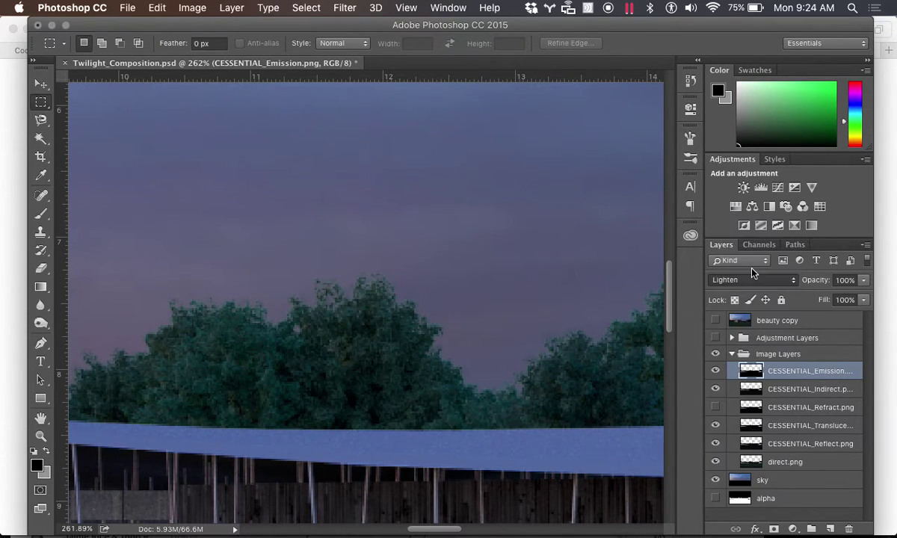
click(715, 372)
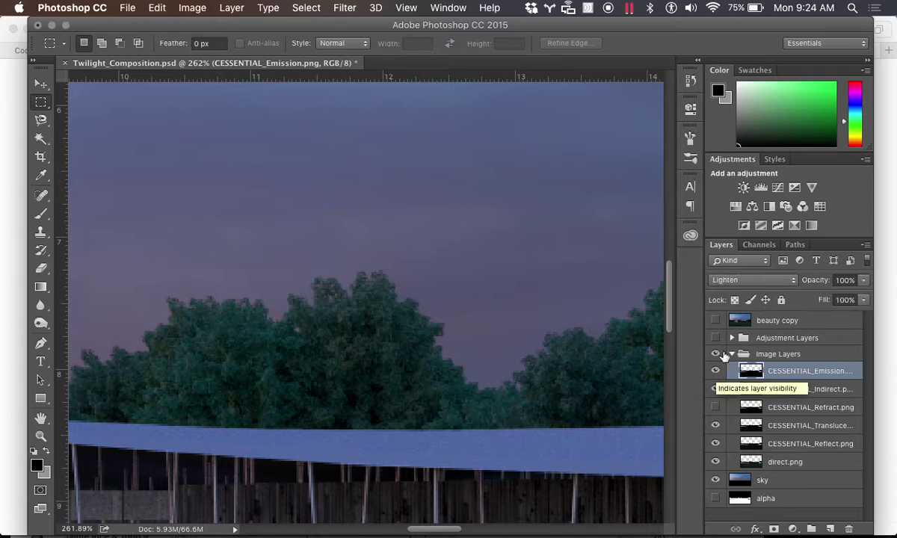
Step: Set the Emission pass's blending mode back to Screen and toggle its visibility to check the tree edges
click(747, 282)
click(747, 290)
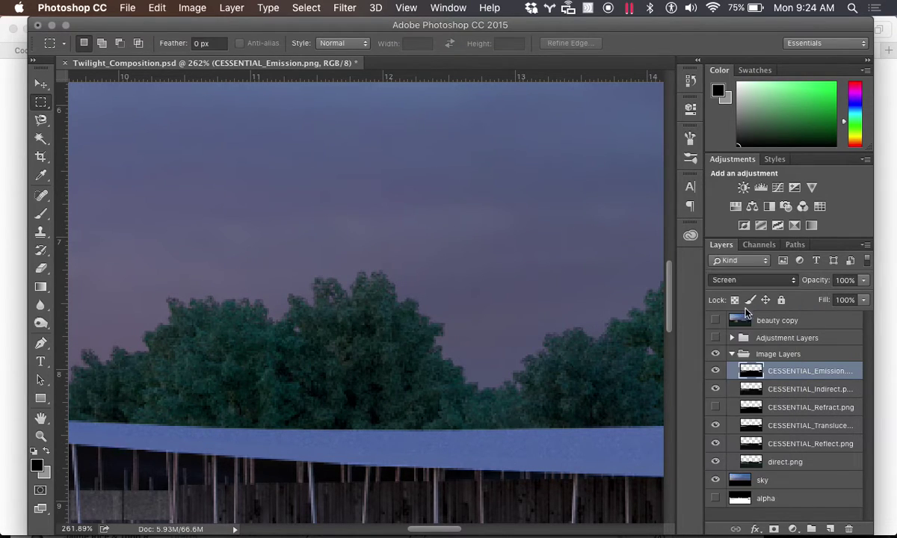
click(716, 371)
click(716, 371)
click(716, 372)
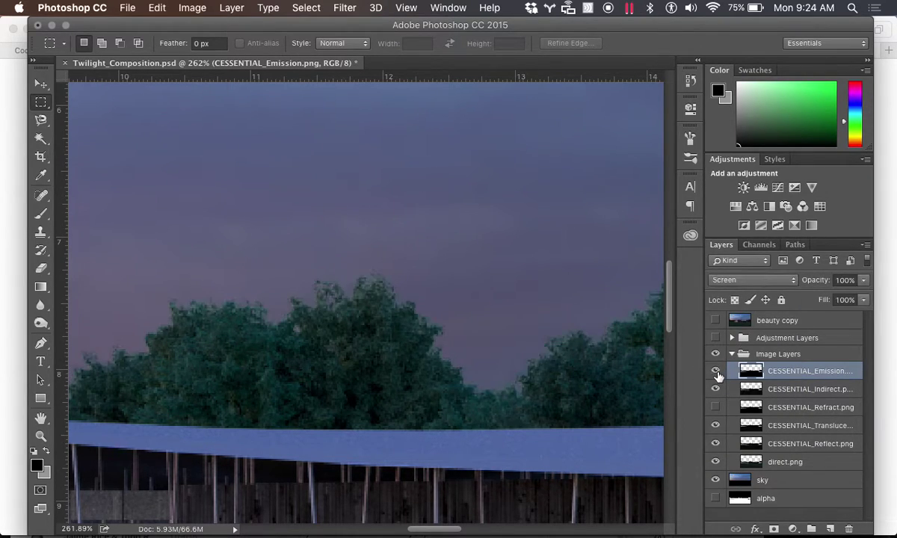
click(716, 371)
click(715, 371)
Step: Try the Emission pass at 55% opacity, toggling the layer to compare, and lower its opacity to 44%
click(863, 280)
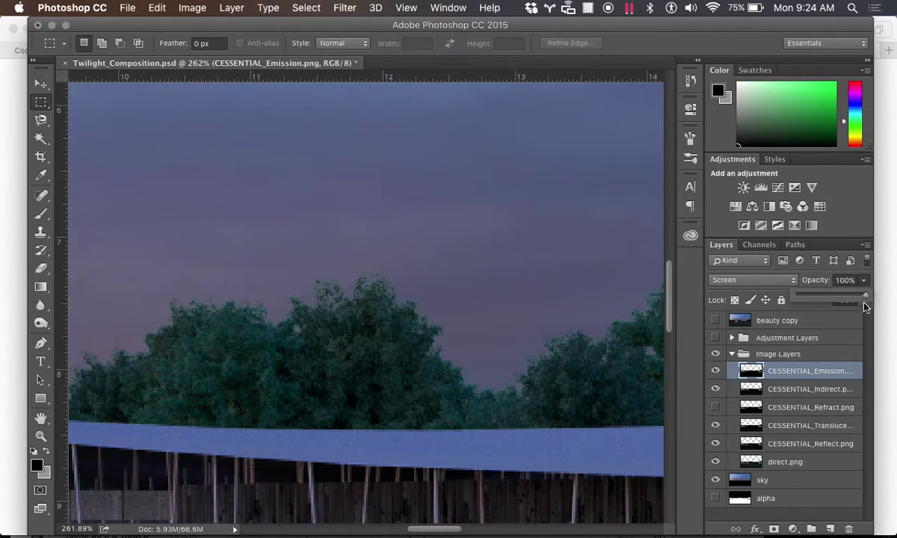
drag(865, 301, 835, 298)
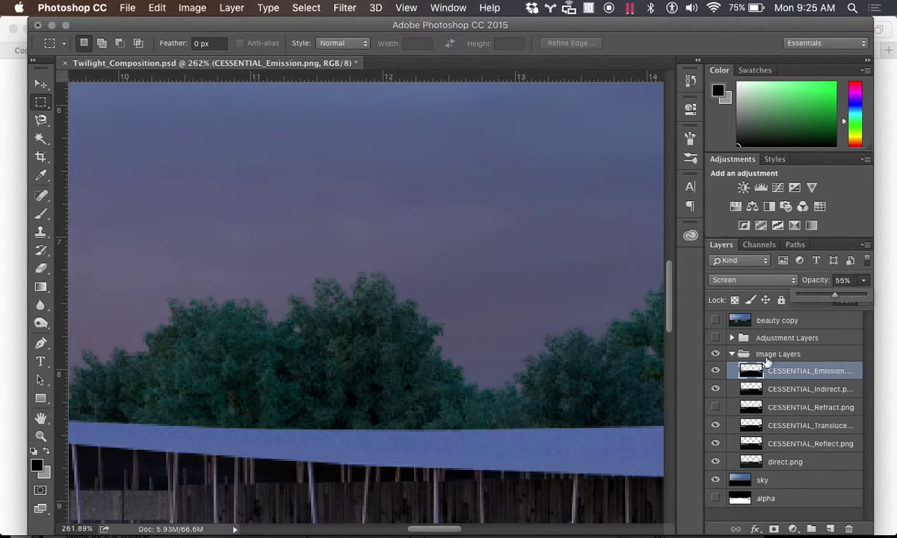
click(715, 371)
click(715, 370)
click(715, 371)
click(715, 371)
click(864, 281)
drag(841, 299, 827, 299)
Step: Examine the whole image with the Emission pass toggled on and off to judge its contribution
scroll(461, 314, down, 6)
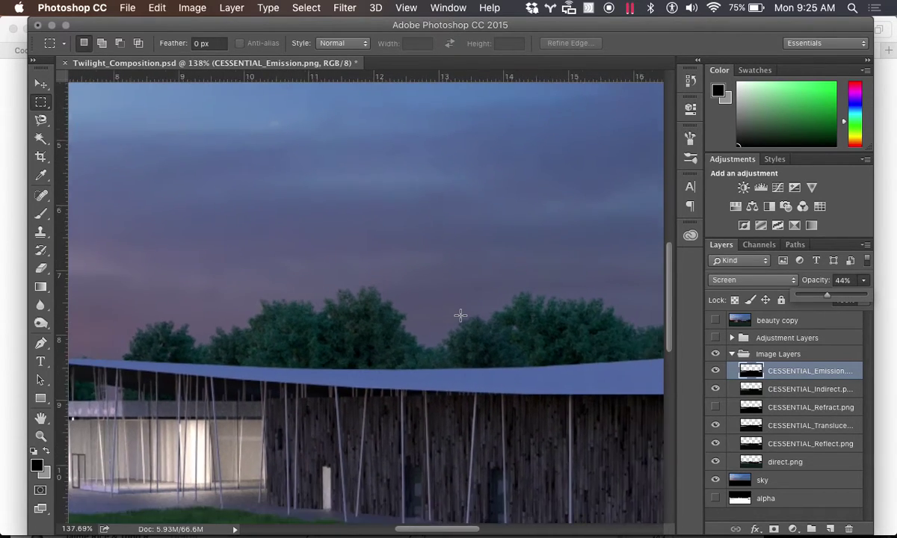
scroll(461, 315, down, 4)
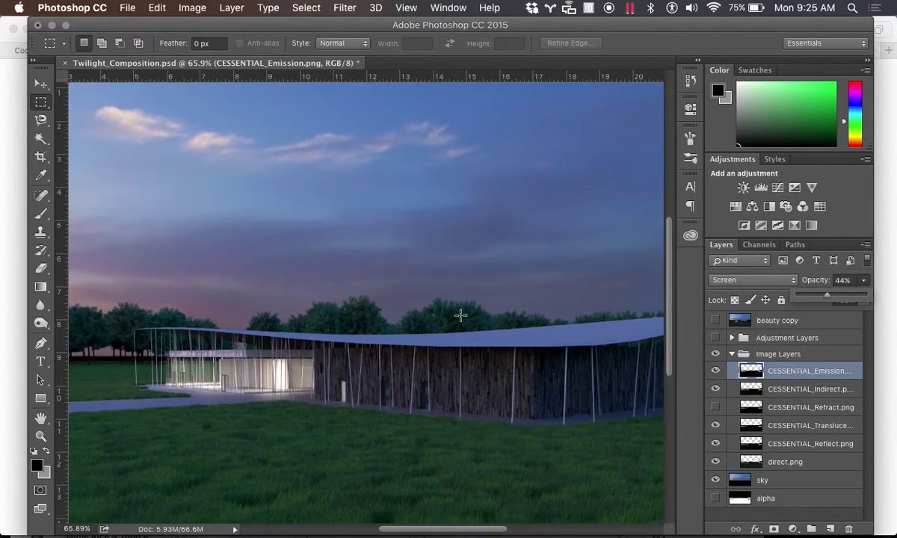
scroll(460, 315, down, 1)
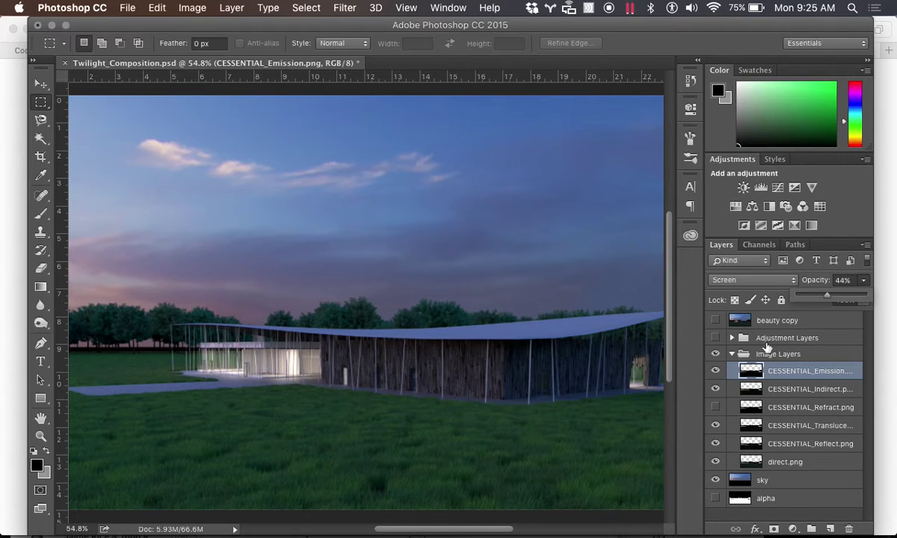
click(716, 371)
click(716, 372)
click(716, 371)
click(716, 371)
click(716, 372)
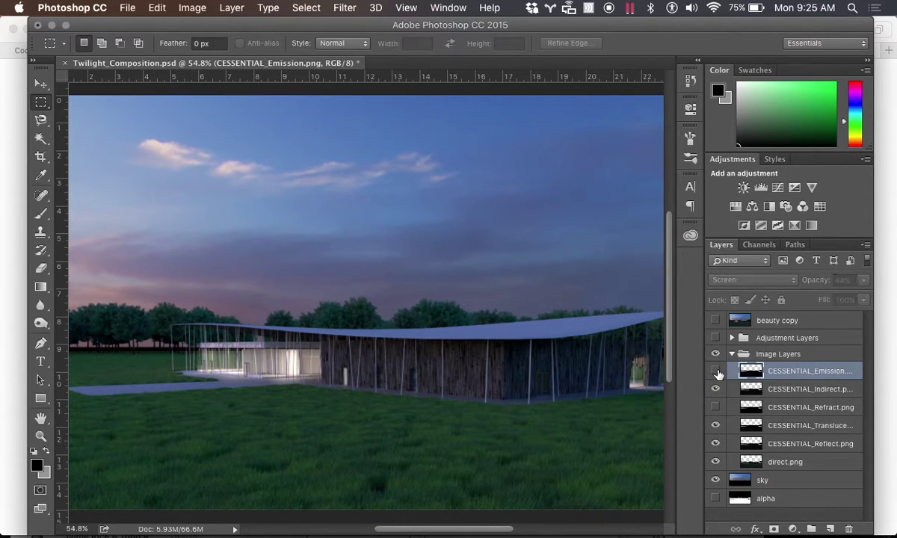
click(716, 372)
click(716, 371)
click(716, 372)
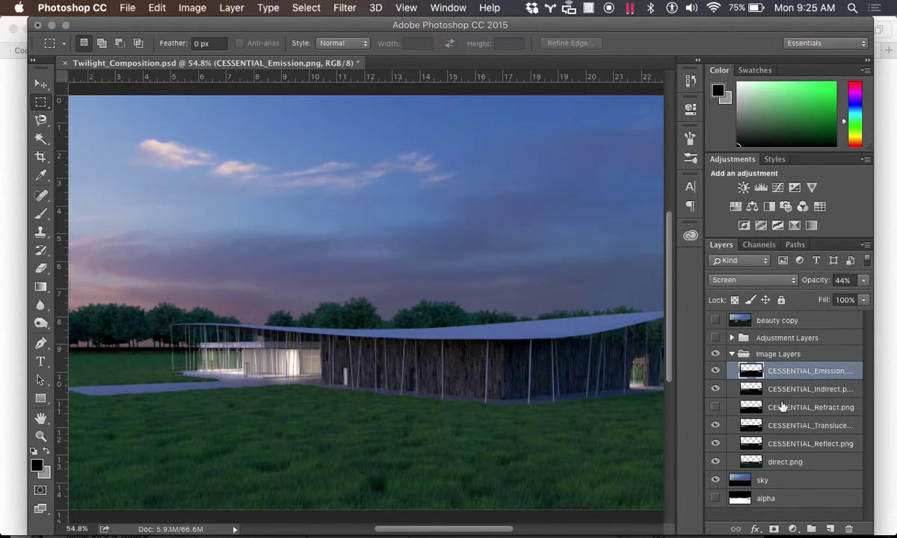
Step: Create a new layer group above Image Layers and name it "test group"
click(731, 354)
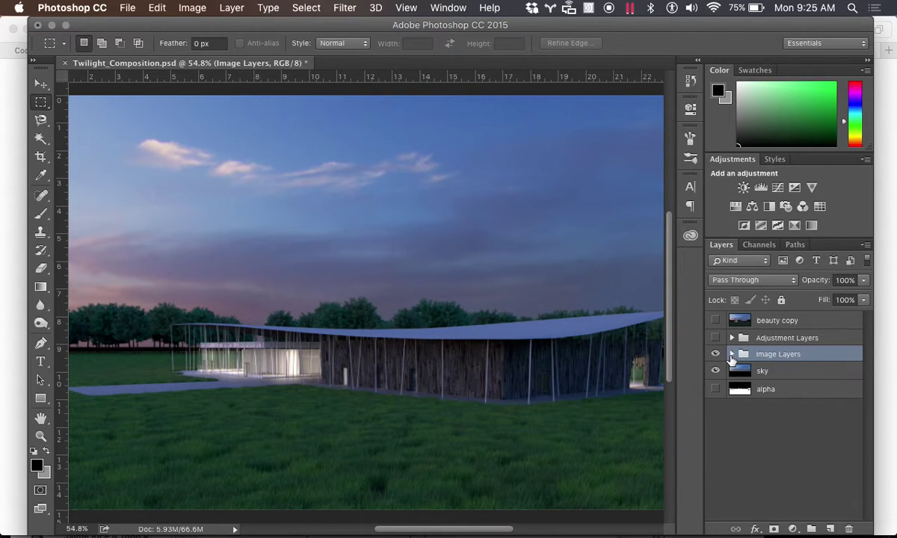
click(732, 355)
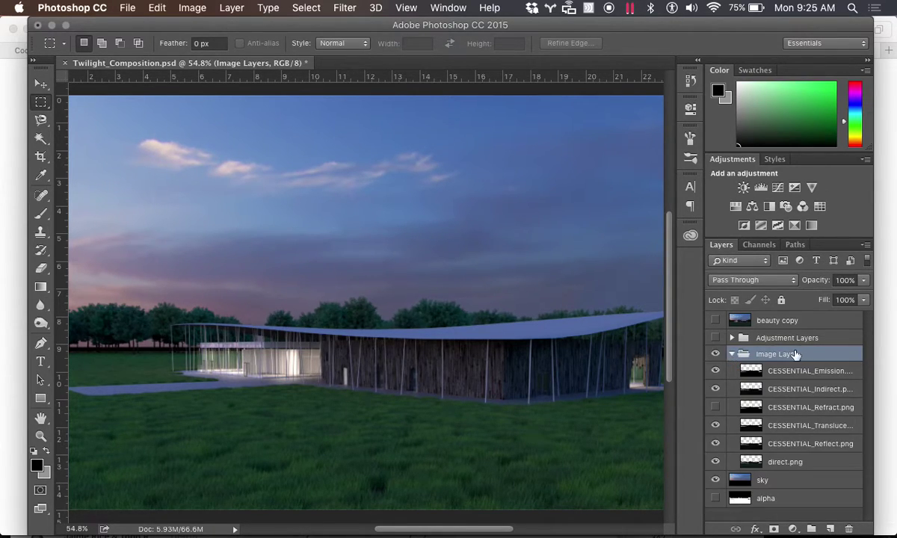
click(812, 529)
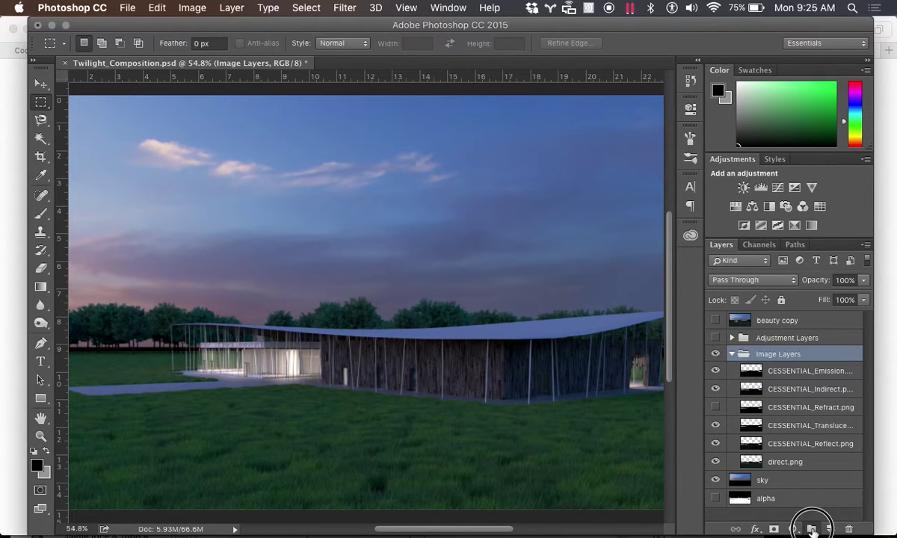
double_click(769, 353)
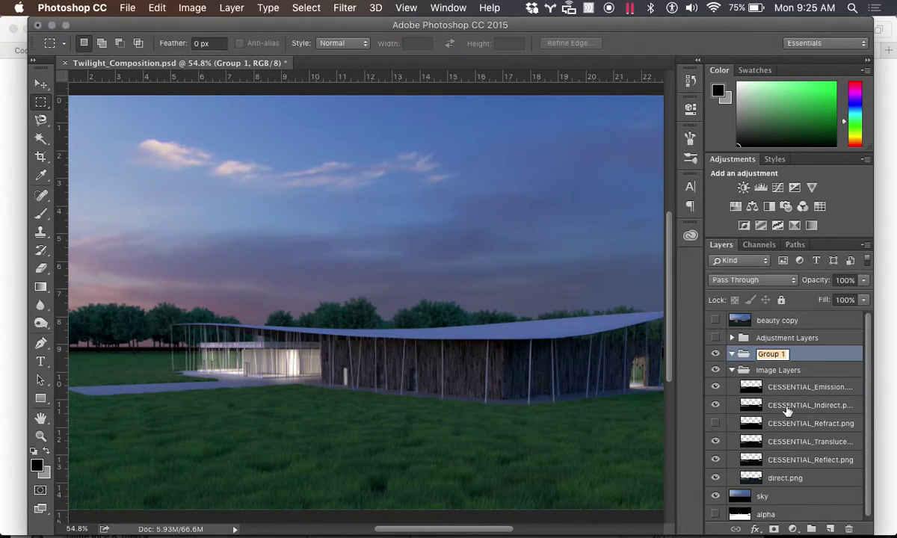
text(test gro)
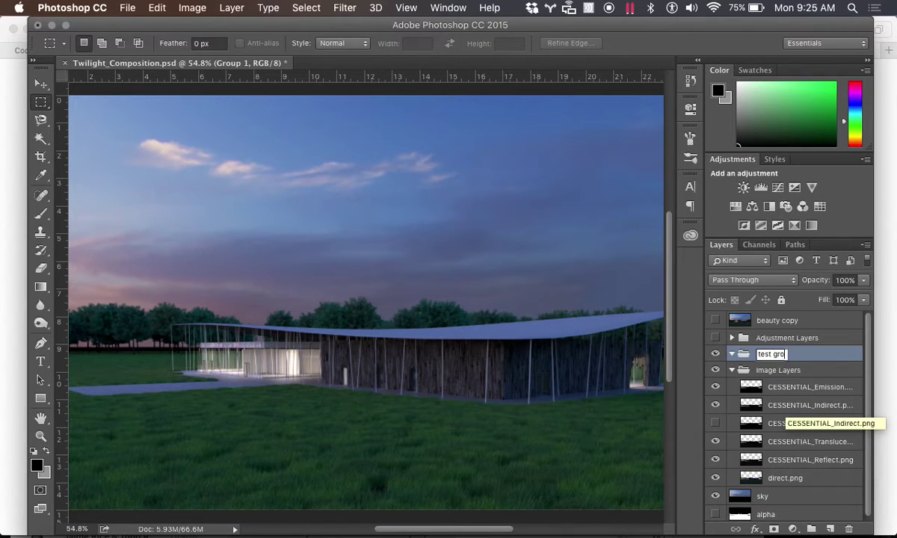
text(up)
key(Return)
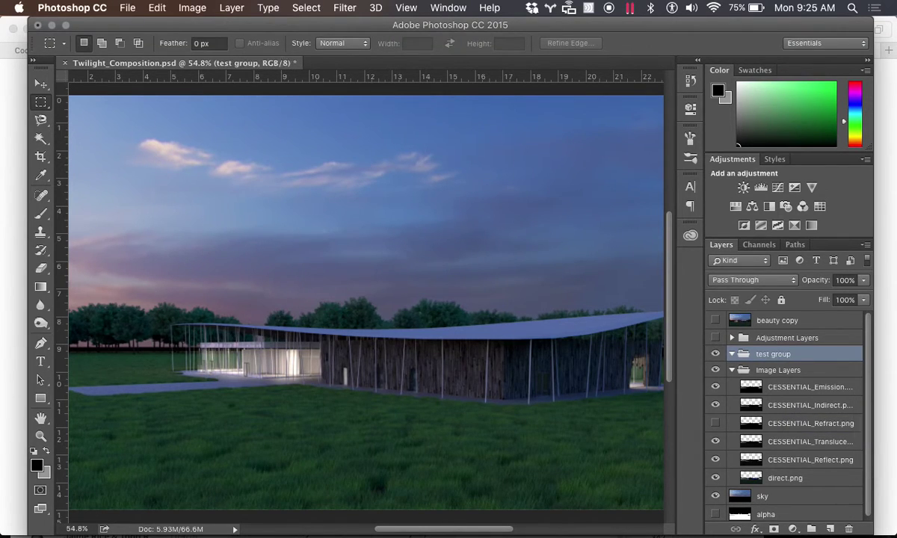
Step: Move all six render passes, from Emission down to direct.png, out of Image Layers into the test group
click(796, 394)
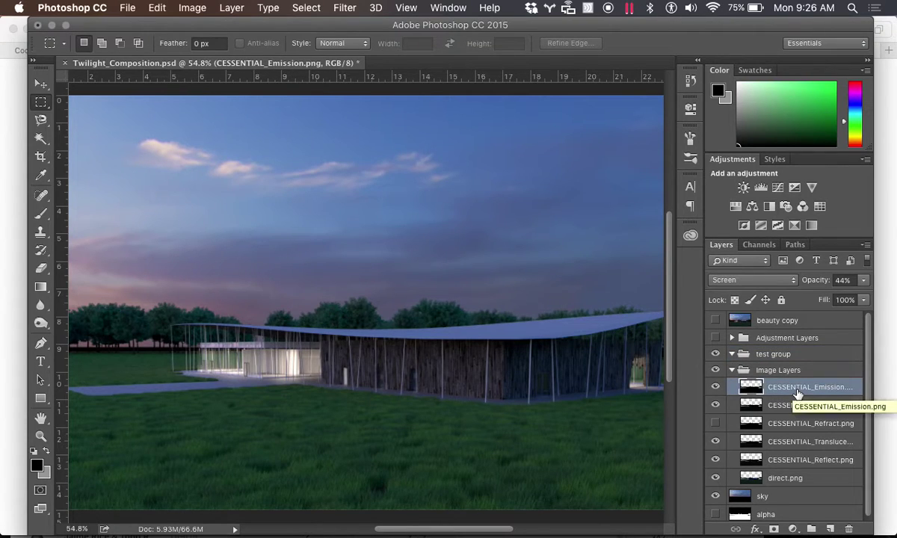
shift+click(785, 477)
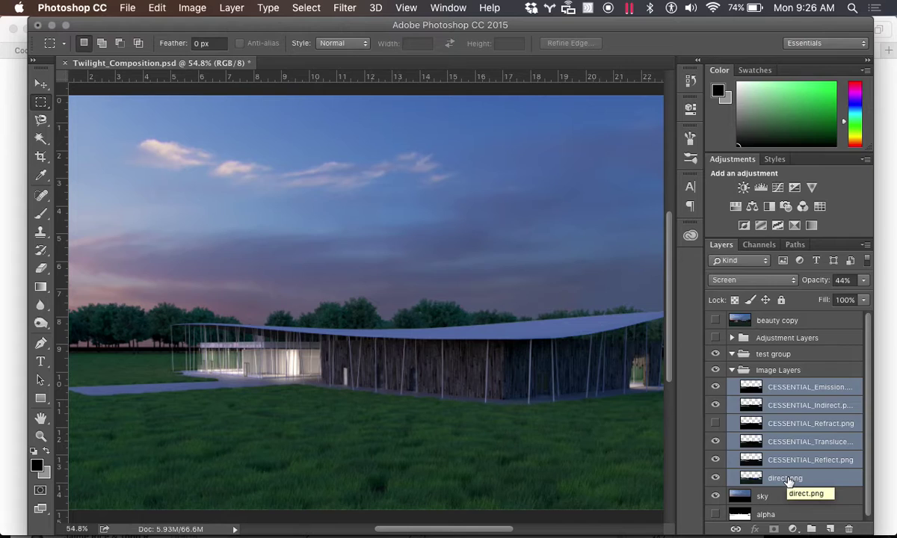
drag(796, 385, 782, 358)
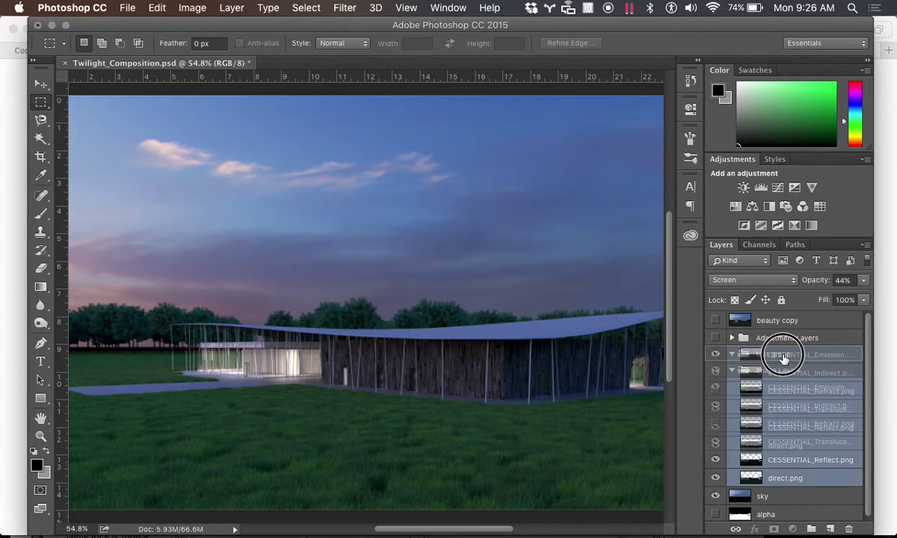
drag(782, 358, 782, 358)
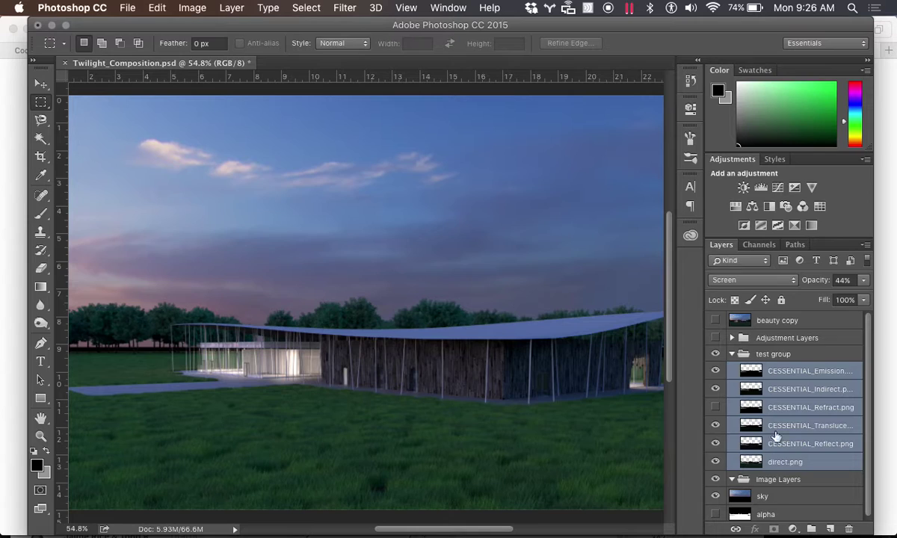
Step: Reorder the passes in the test group so Indirect sits directly above direct.png and Emission directly above Indirect
click(806, 390)
click(798, 372)
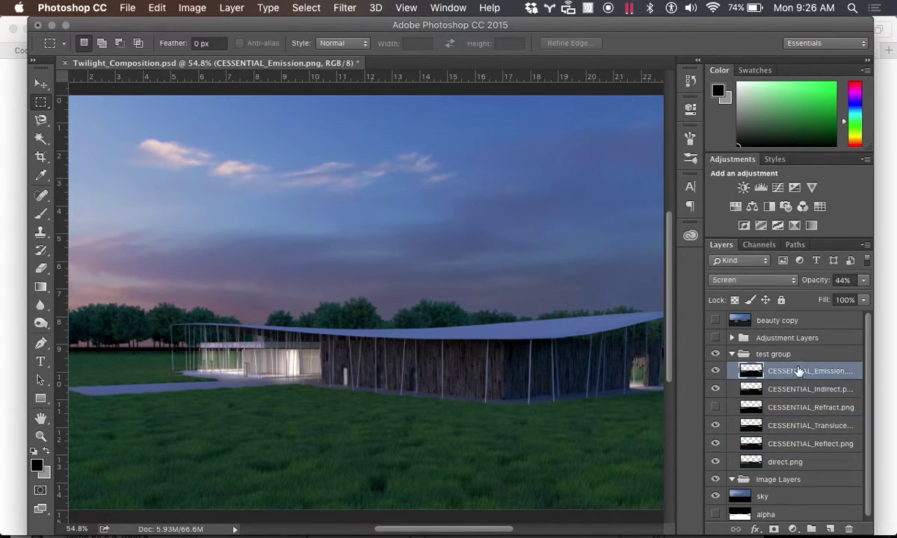
drag(798, 375, 798, 403)
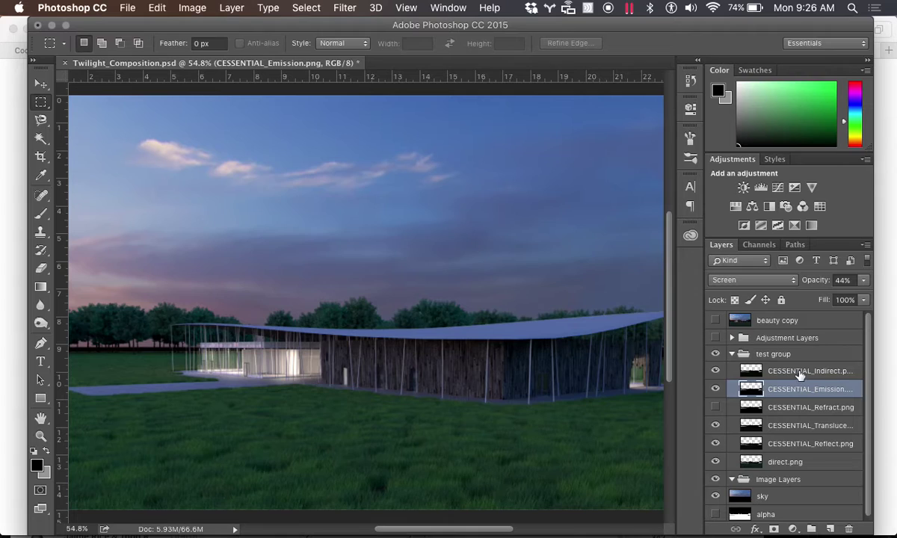
click(798, 372)
drag(798, 371, 801, 452)
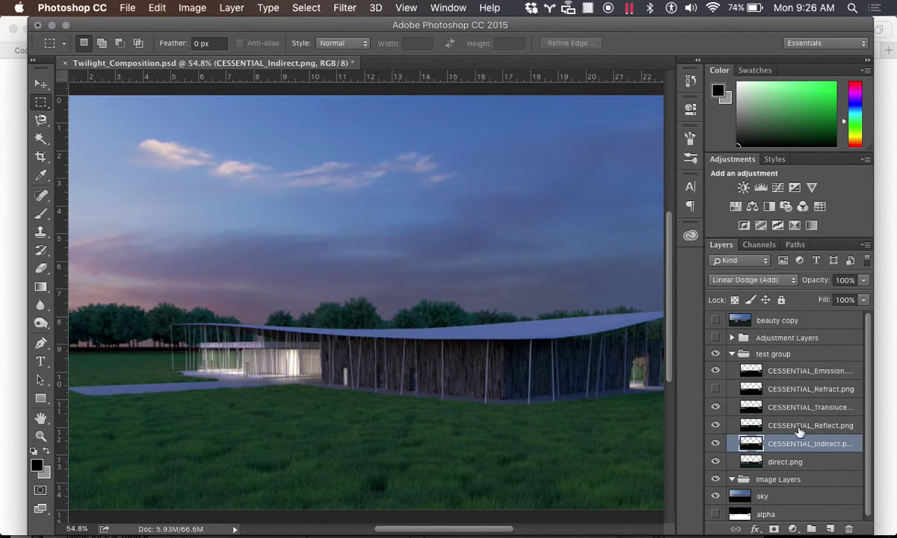
drag(801, 374, 804, 430)
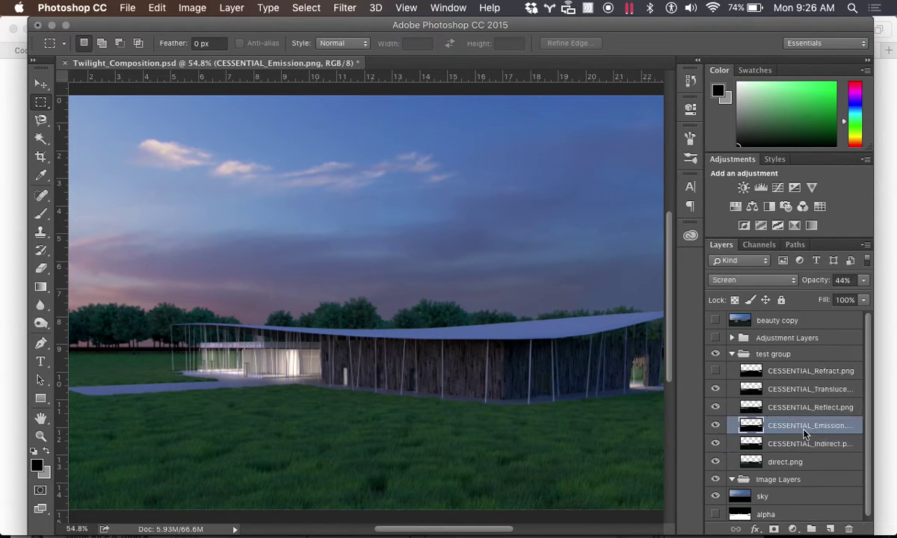
Step: Hide and show the whole test group to compare the image, and collapse the group
mouse_move(807, 532)
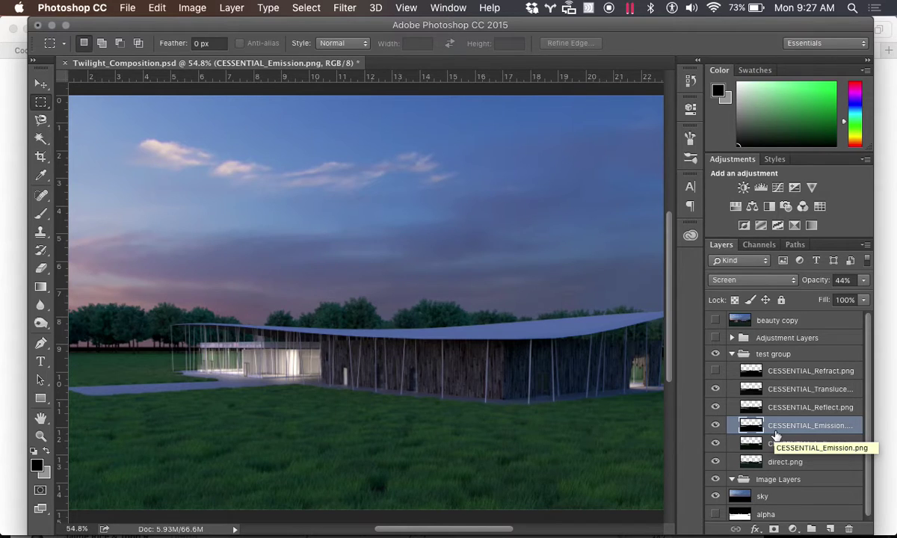
click(716, 354)
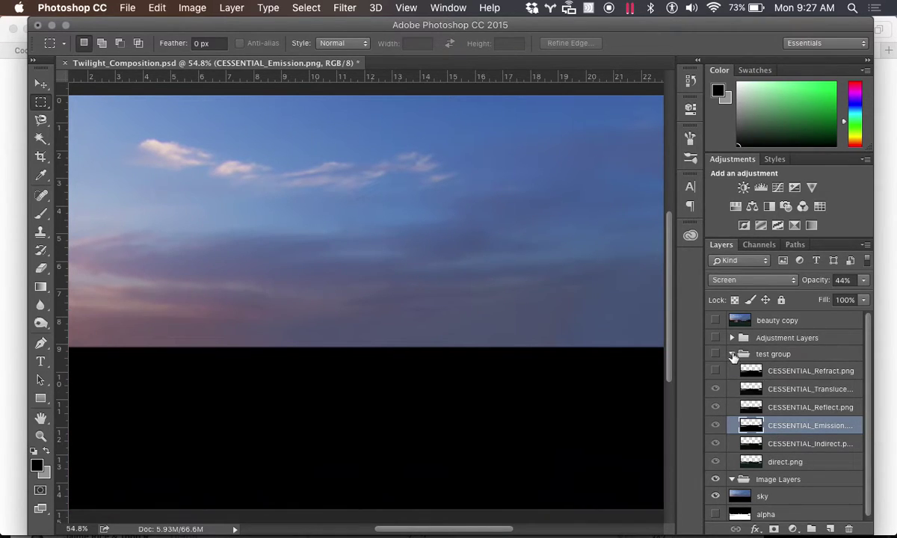
click(715, 354)
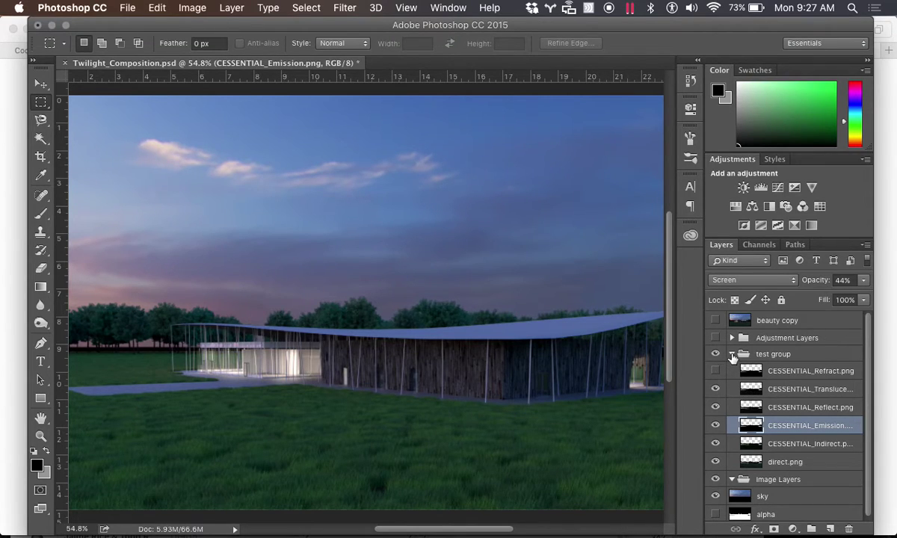
click(731, 355)
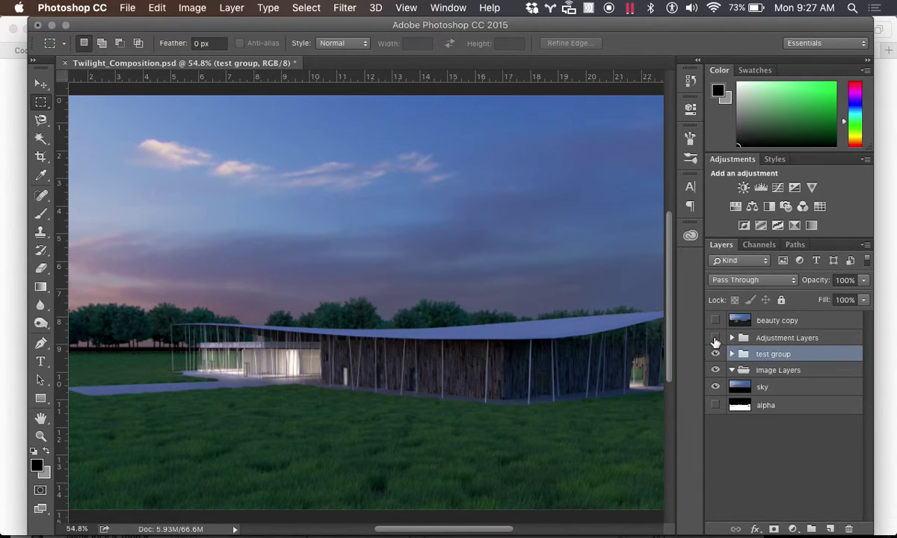
Step: Turn on the Adjustment Layers group, toggling its visibility to compare the image with and without it
click(715, 338)
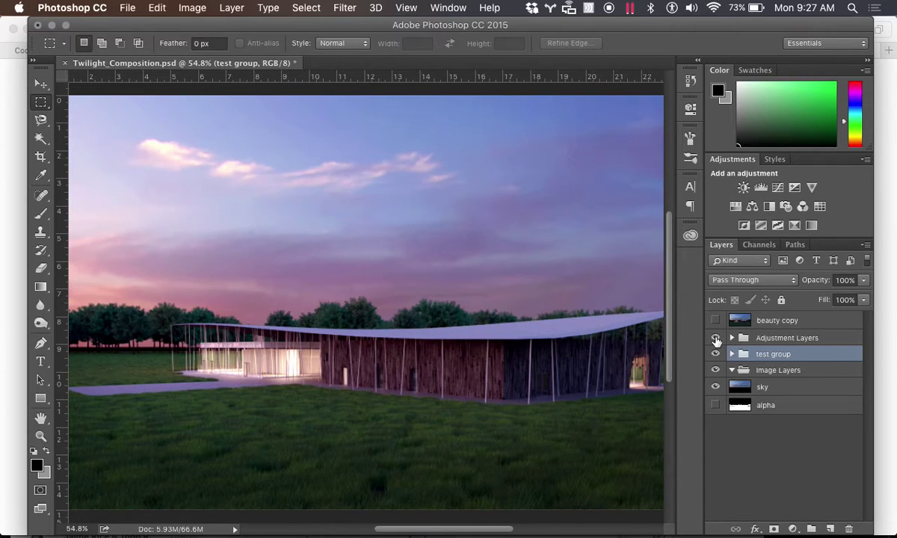
click(715, 338)
click(715, 338)
click(715, 338)
click(715, 339)
Step: Try the Adjustment Layers group below the test group, toggle it to see which layers it affects, and return it above
click(770, 340)
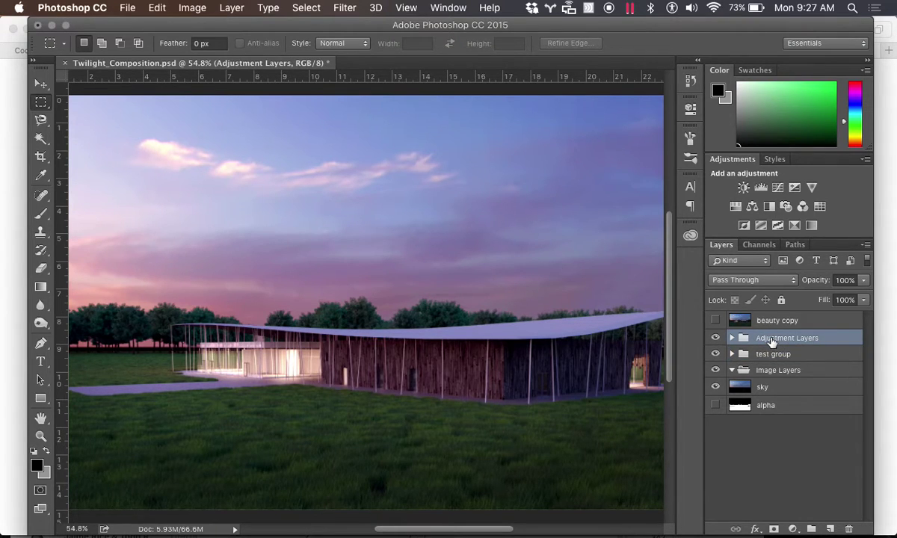
drag(771, 340, 774, 365)
click(715, 357)
click(715, 354)
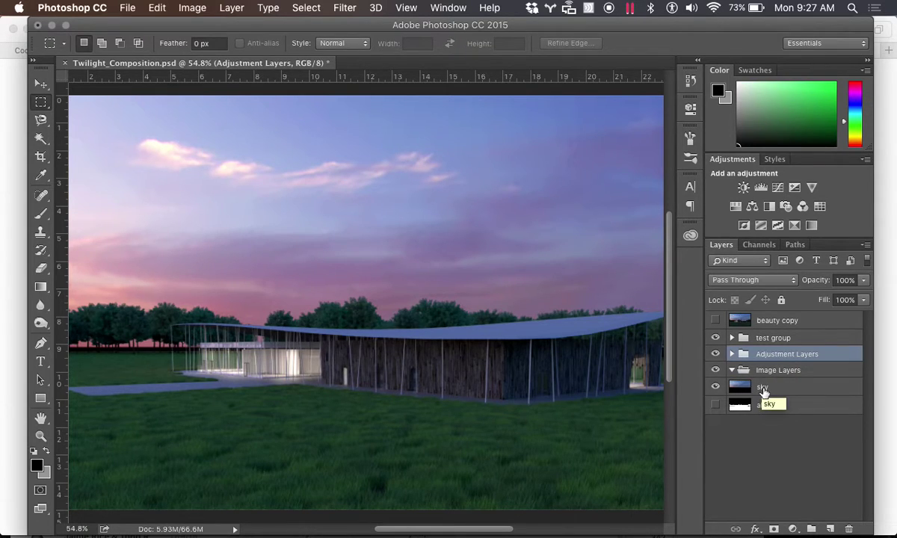
click(714, 356)
click(714, 355)
drag(761, 357, 761, 338)
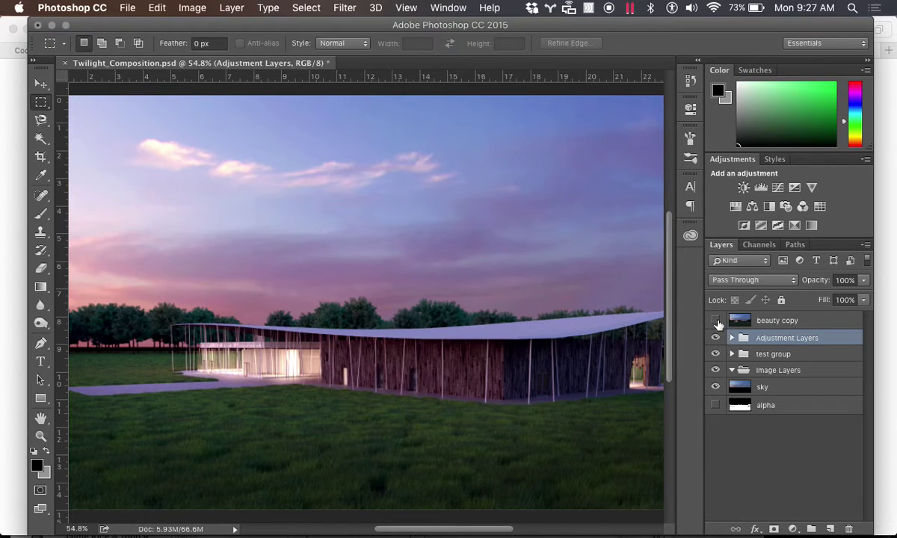
Step: Show and hide the beauty copy layer several times to compare the original render with the composite, leaving it hidden
click(716, 323)
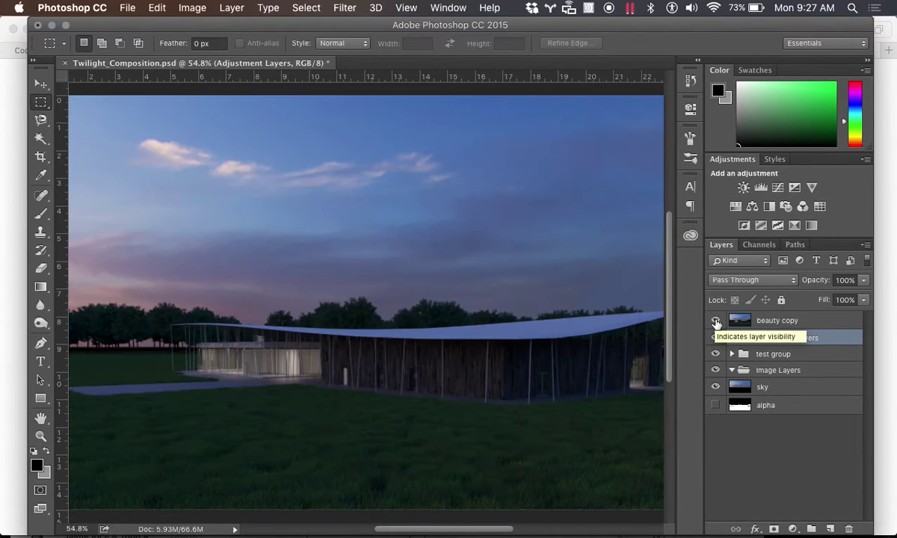
click(774, 321)
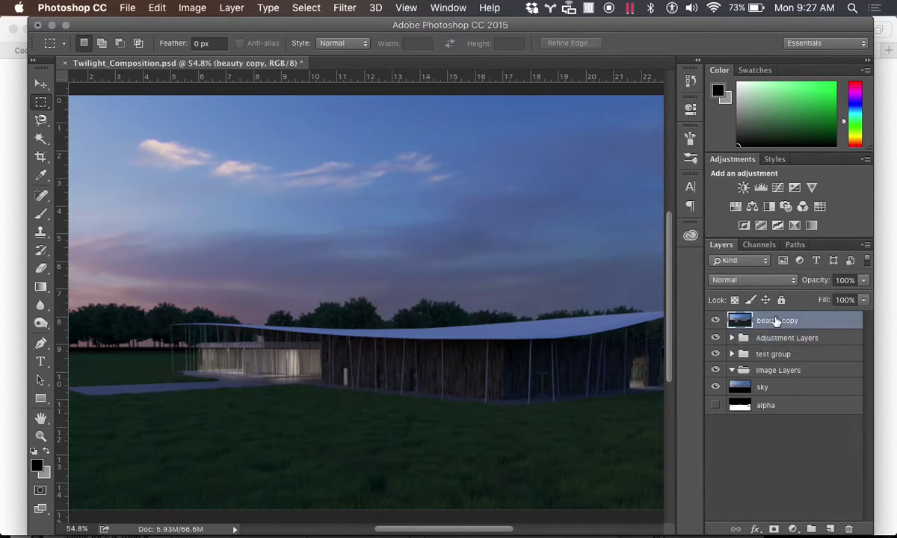
click(716, 320)
click(716, 320)
click(716, 321)
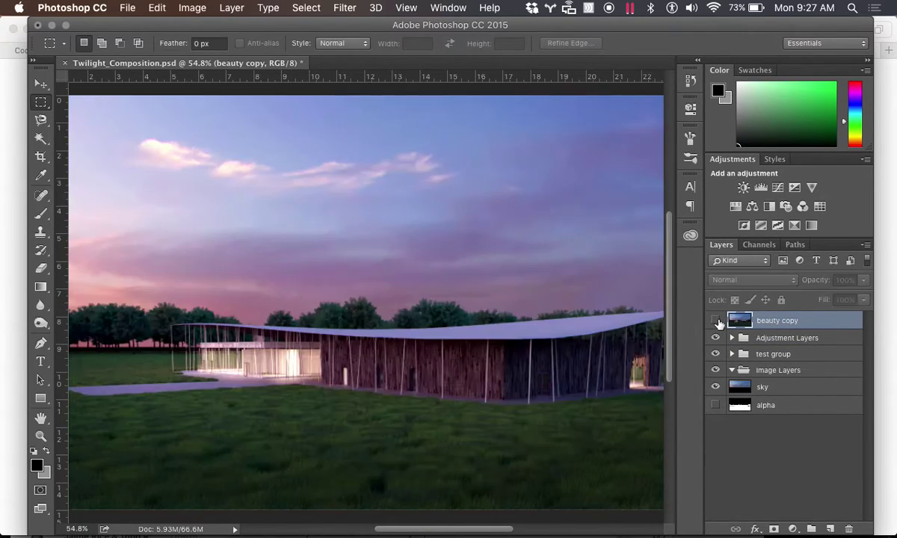
click(716, 321)
click(716, 321)
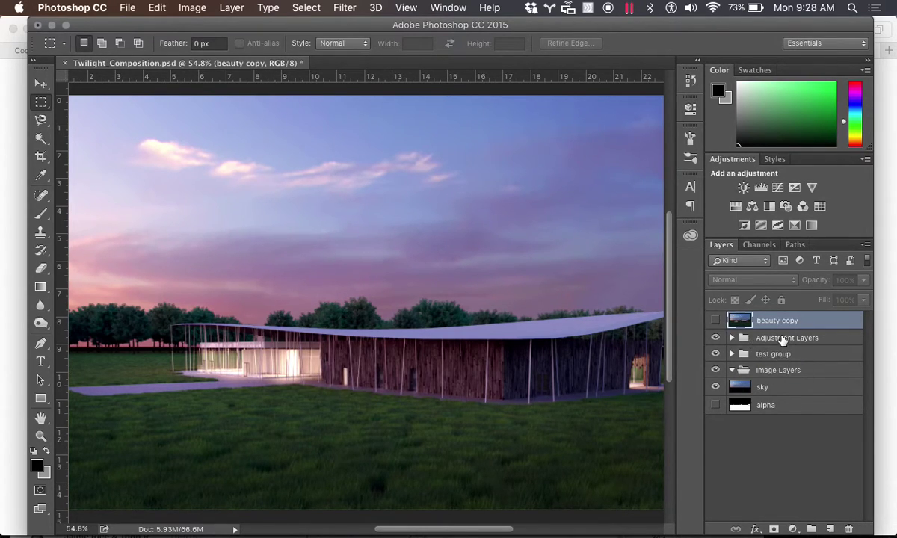
Step: Expand the Adjustment Layers group and hide its Color Balance 1, Levels 1, Curves 1 and Color Fill 1 layers
click(732, 338)
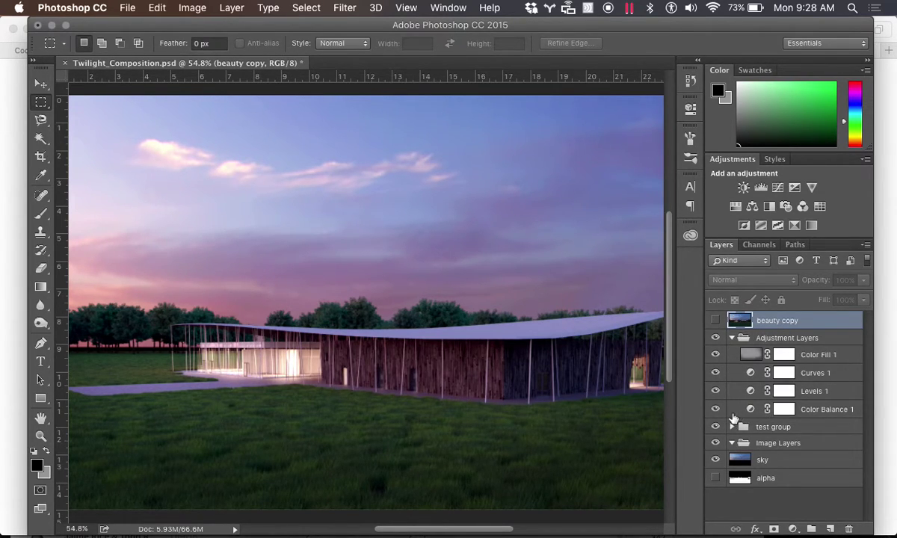
click(715, 409)
click(715, 390)
click(715, 372)
click(715, 354)
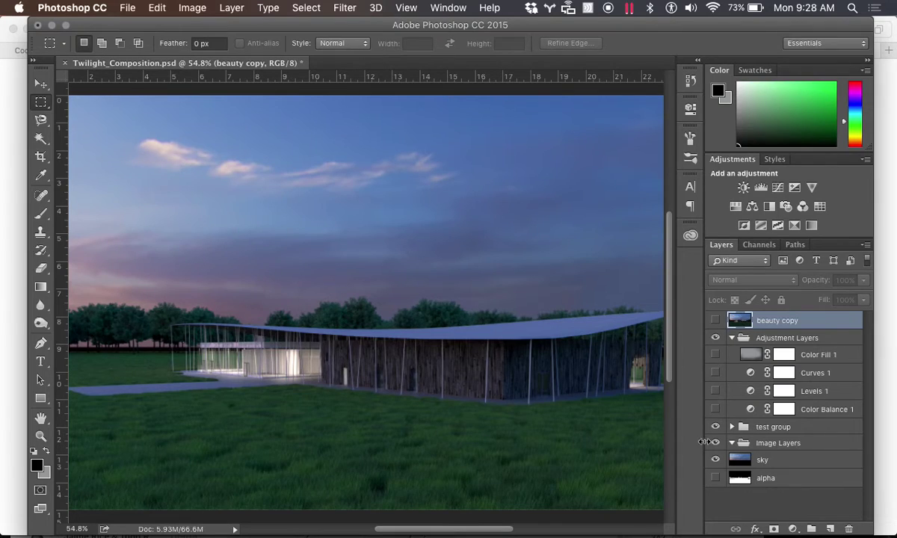
Step: Add a trial Levels adjustment layer above the beauty copy layer and delete it
click(794, 529)
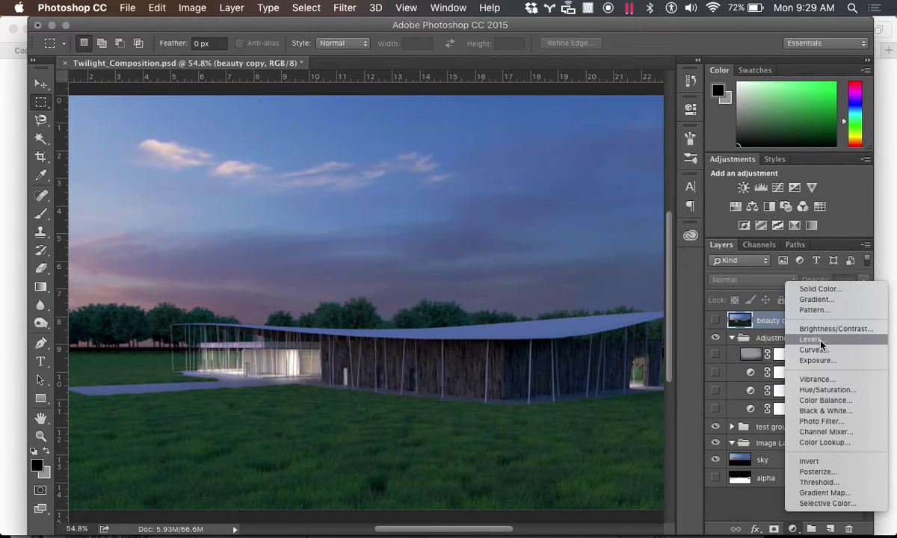
click(819, 341)
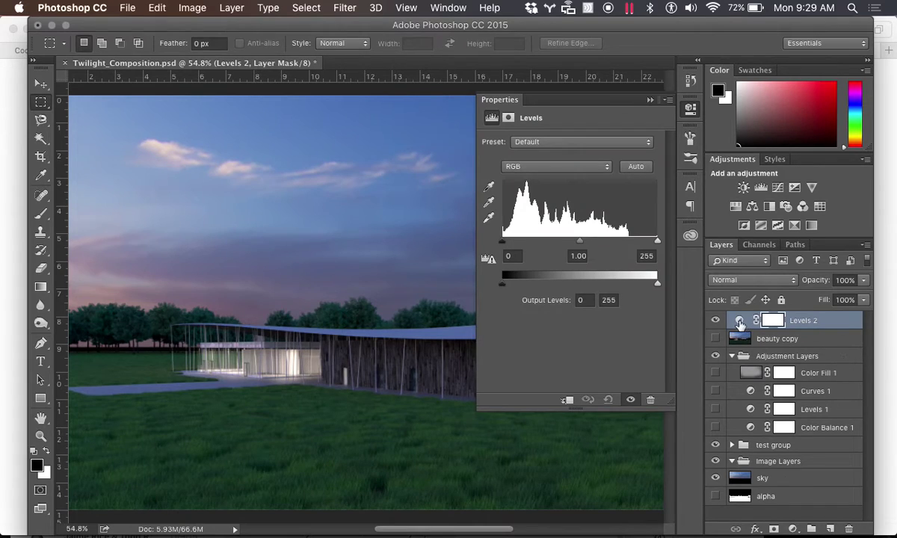
click(650, 100)
drag(821, 319, 848, 529)
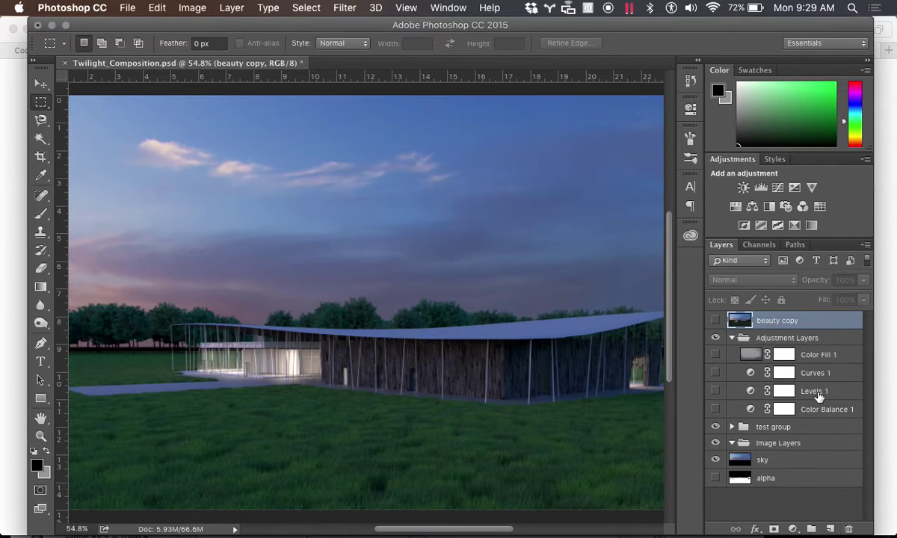
Step: Show the Levels 1 adjustment, set its white input level to 215 and midtones to 0.90, and hide the layer again
click(762, 392)
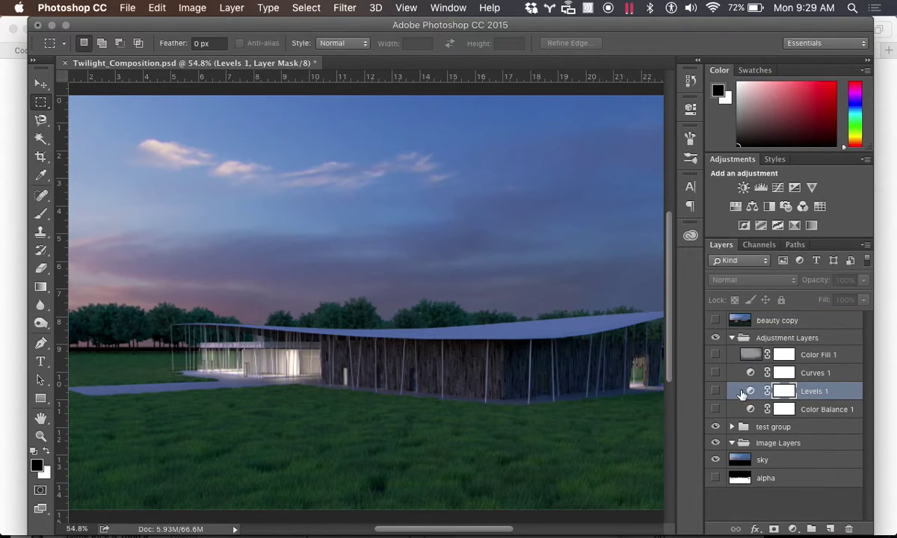
click(750, 393)
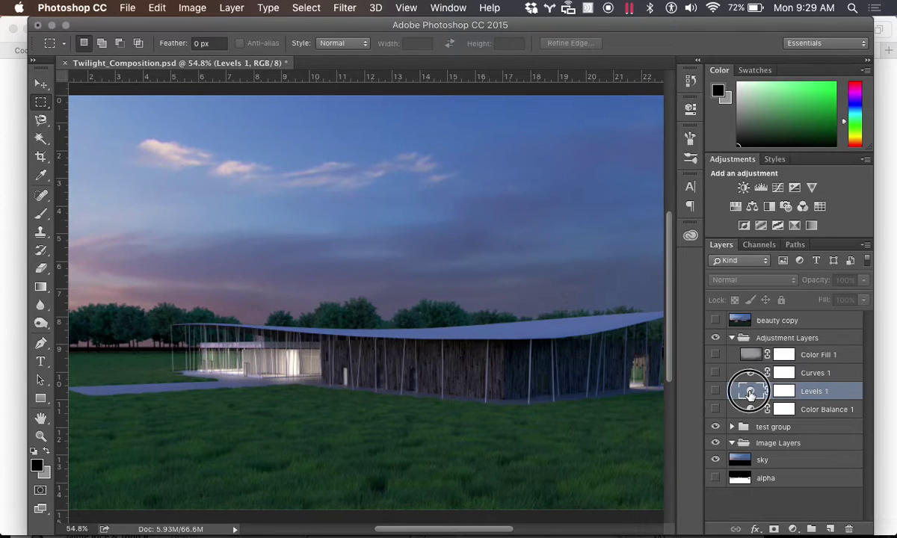
double_click(750, 393)
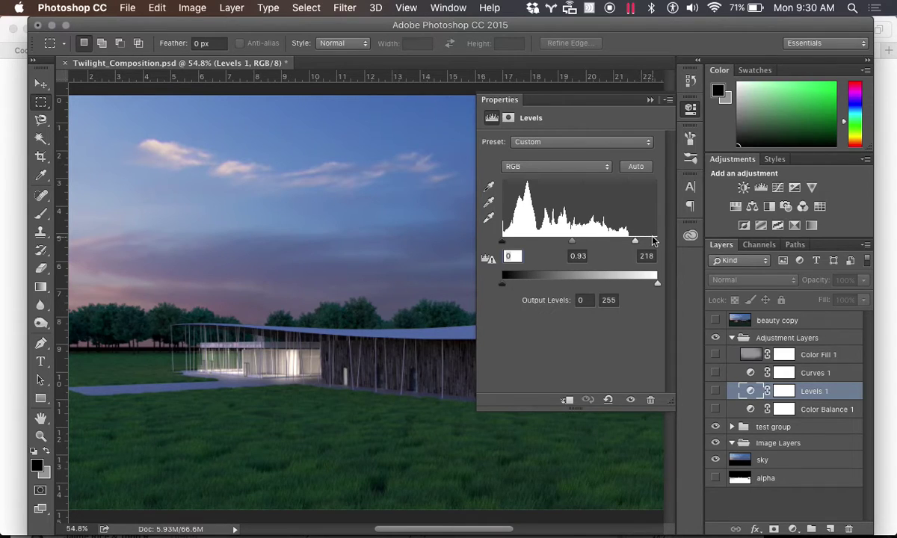
drag(637, 242, 658, 246)
drag(656, 244, 634, 245)
click(715, 390)
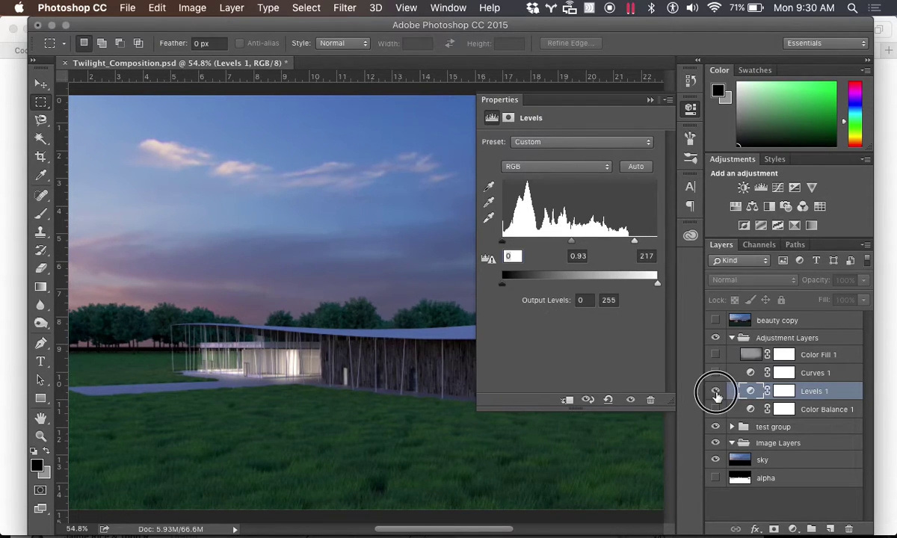
mouse_move(637, 242)
mouse_down()
mouse_move(657, 241)
mouse_move(633, 248)
mouse_up()
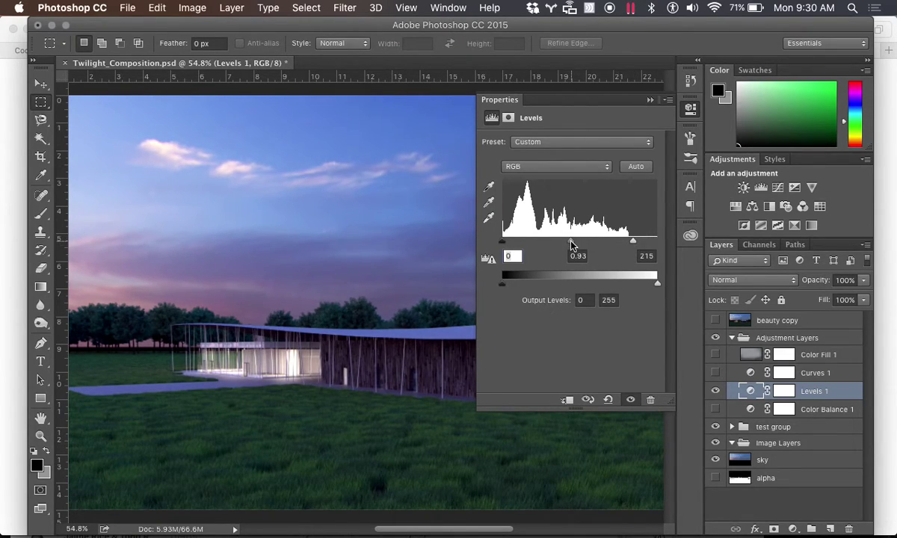
mouse_move(572, 245)
mouse_down()
mouse_move(563, 243)
mouse_move(581, 244)
mouse_move(573, 247)
mouse_up()
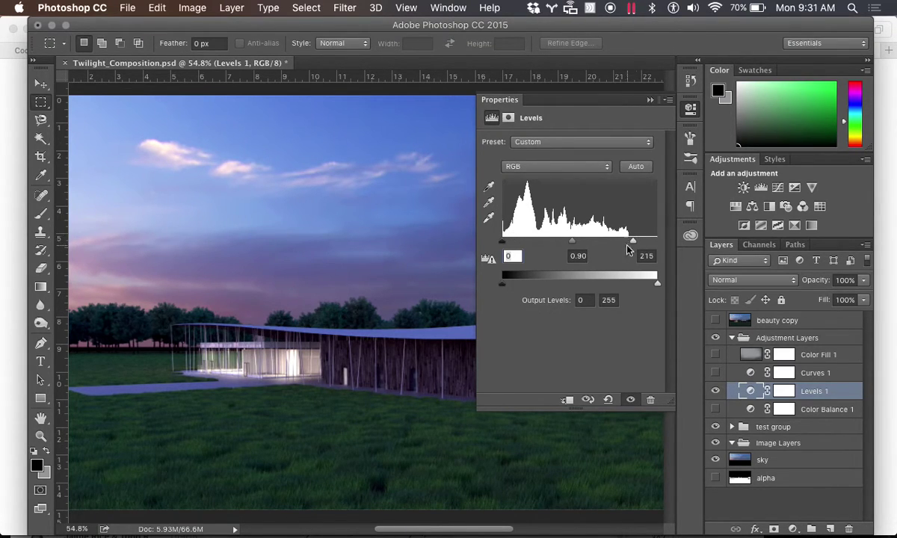
click(649, 100)
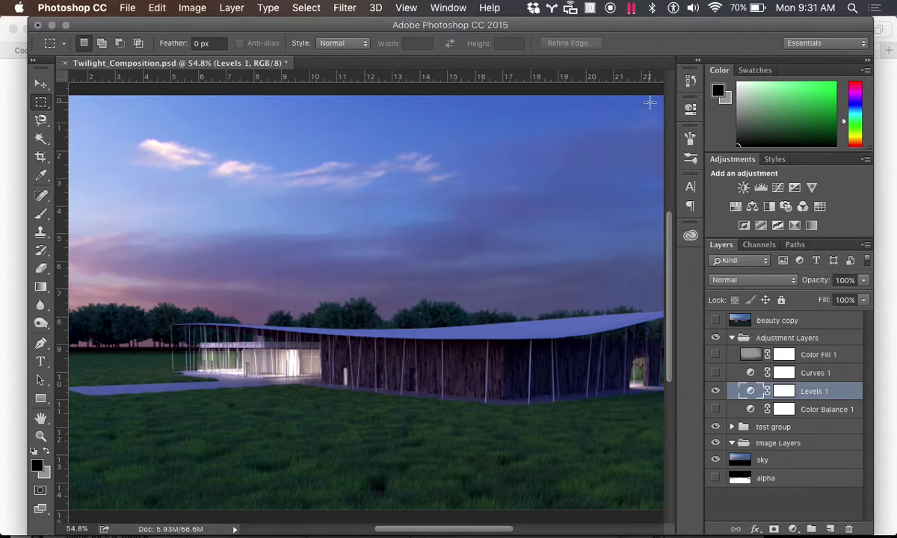
click(715, 390)
Step: Turn on the Curves 1 adjustment and raise its highlight point to input 218, output 225
click(792, 528)
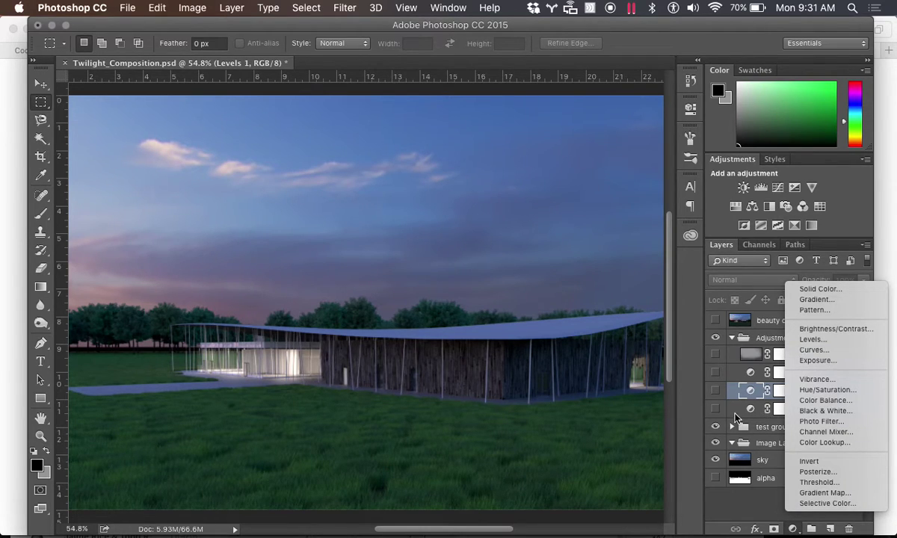
click(691, 390)
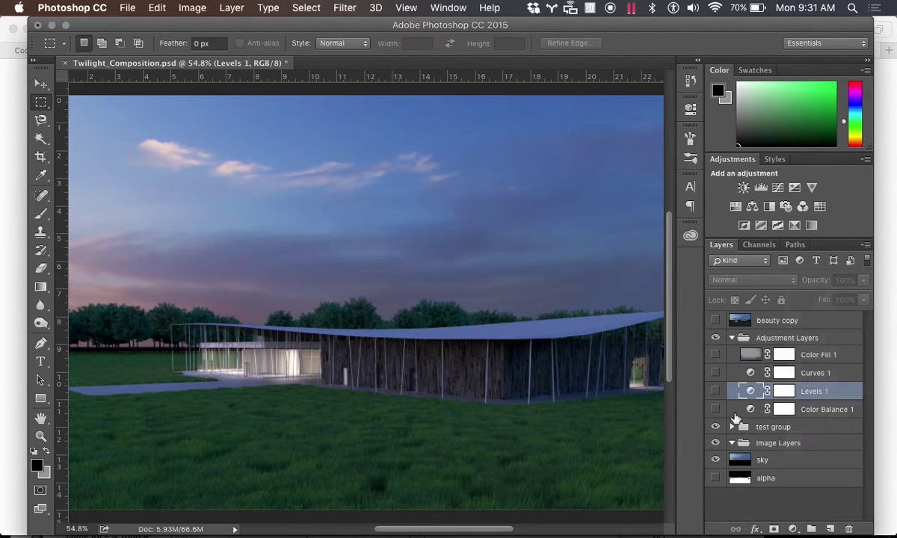
double_click(750, 376)
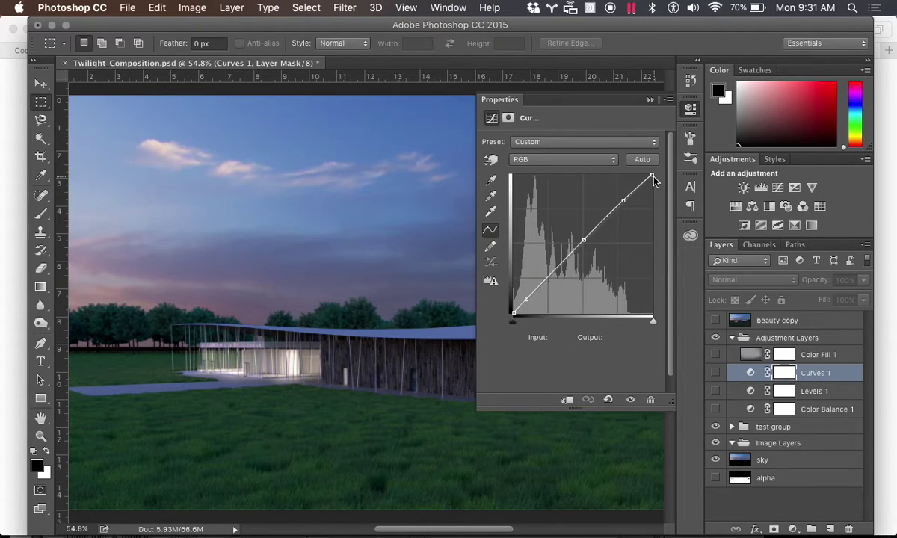
click(618, 197)
drag(618, 197, 617, 197)
click(715, 372)
mouse_move(617, 199)
mouse_down()
mouse_move(641, 216)
mouse_move(640, 230)
mouse_move(630, 175)
mouse_move(632, 191)
mouse_up()
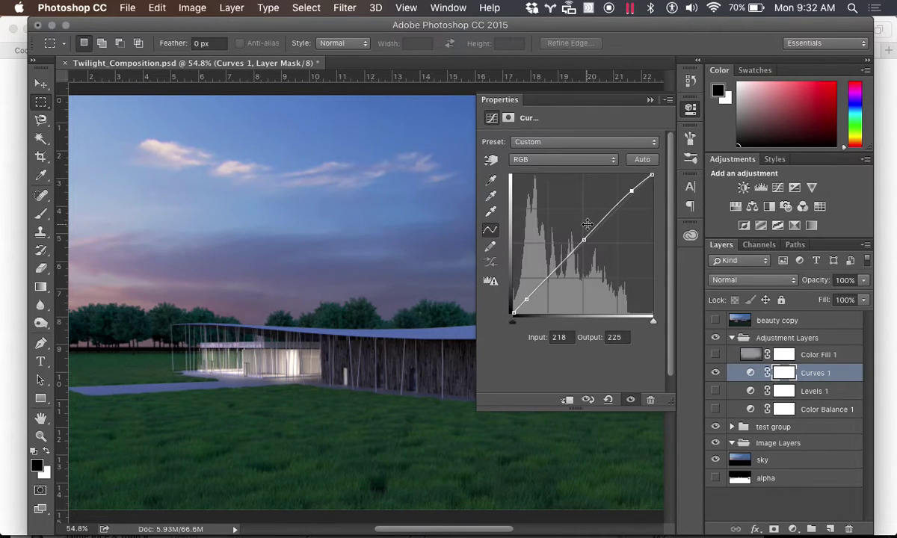
Step: Move the Curves 1 midtone point to input 124, output 130 and its shadow point to input 26, output 20
drag(583, 240, 580, 242)
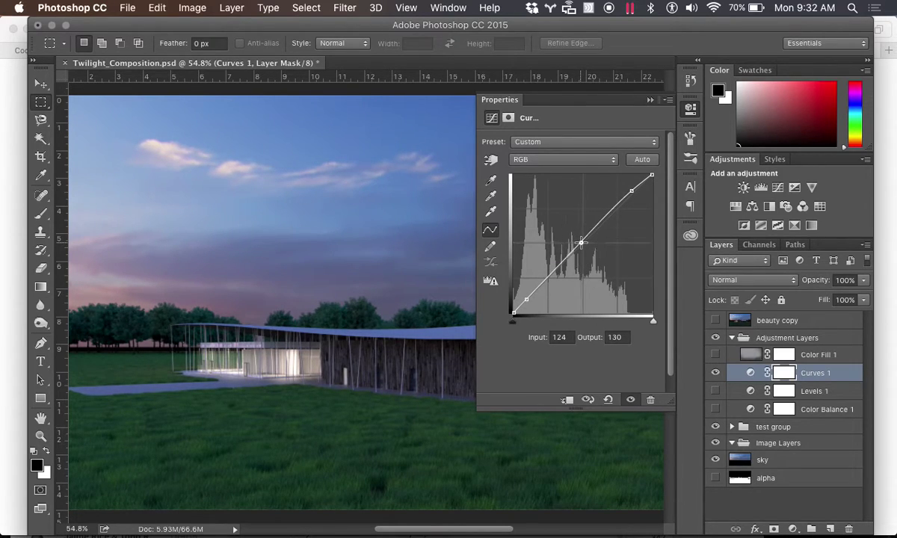
drag(529, 299, 529, 302)
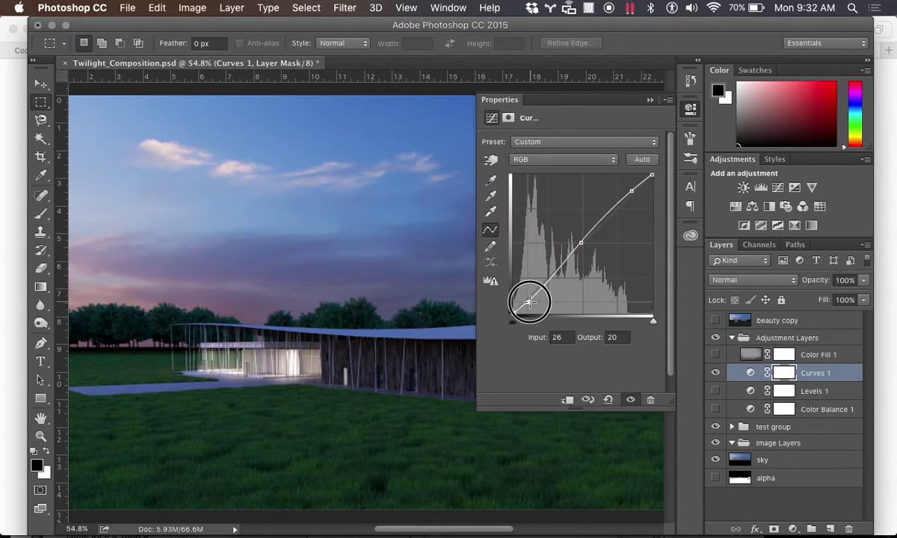
drag(529, 301, 529, 302)
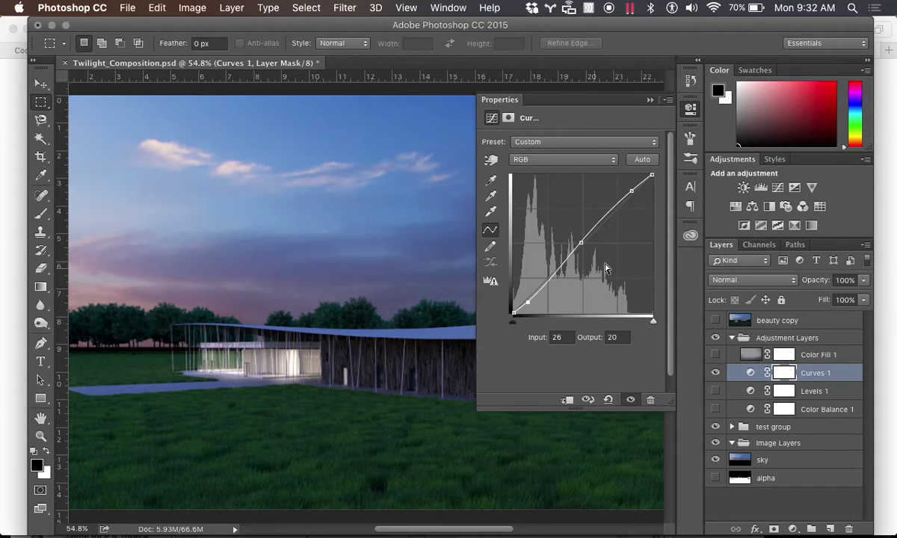
click(648, 99)
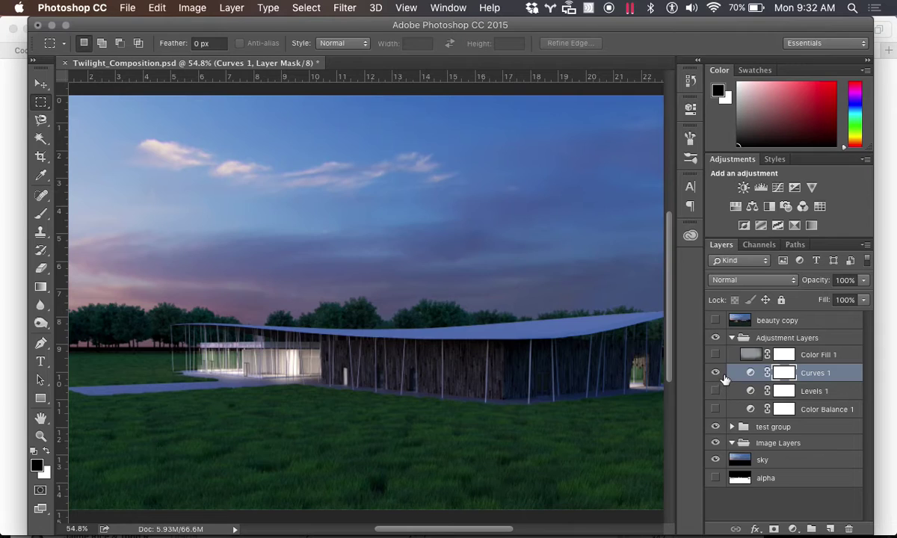
Step: Add a trial Black & White adjustment layer, try the Red Filter, Blue Filter and Default presets, and delete the layer
click(792, 529)
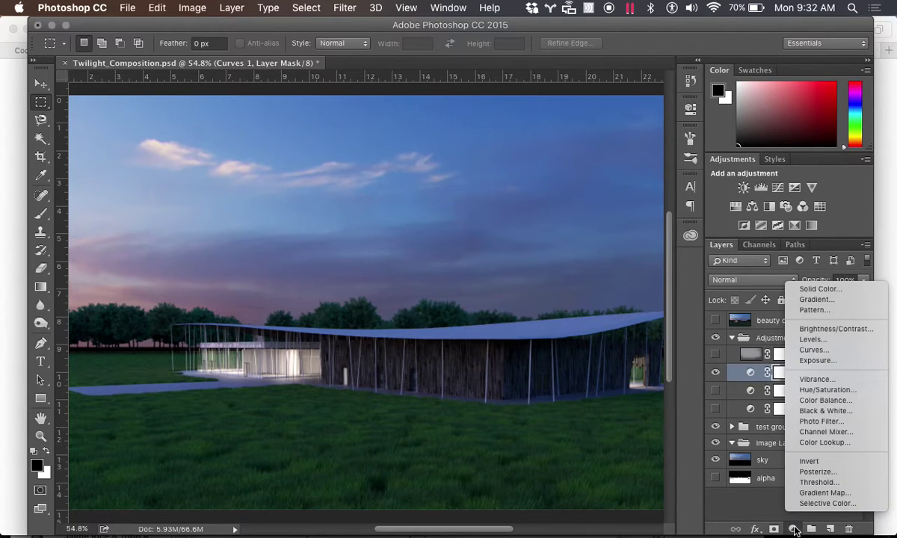
click(824, 411)
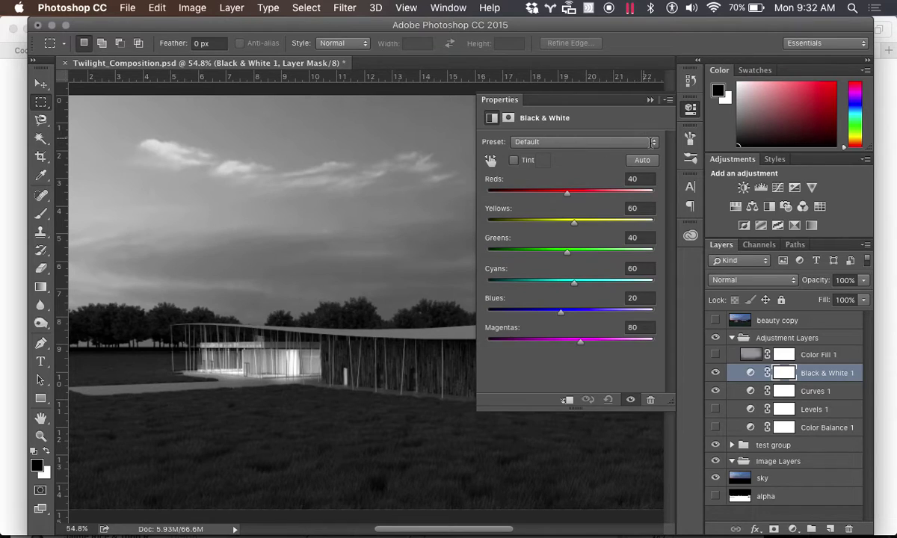
click(653, 142)
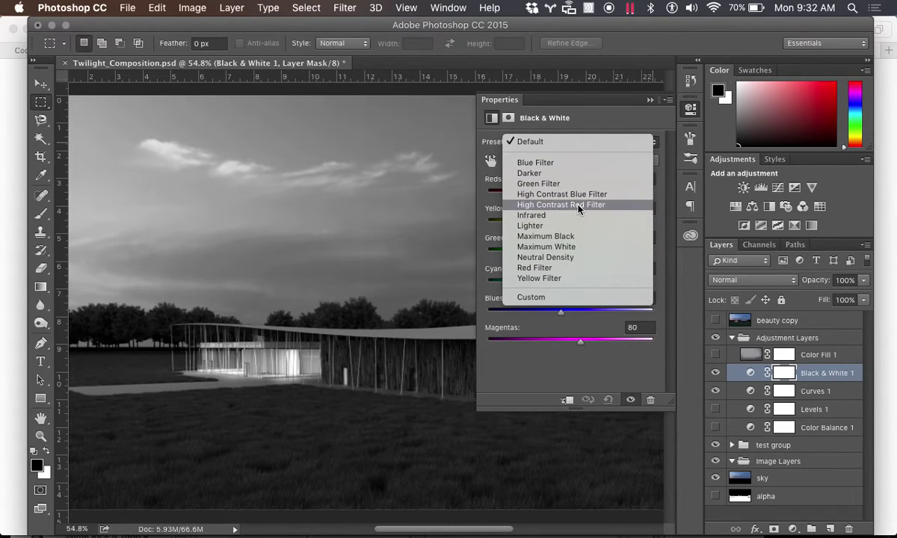
click(574, 268)
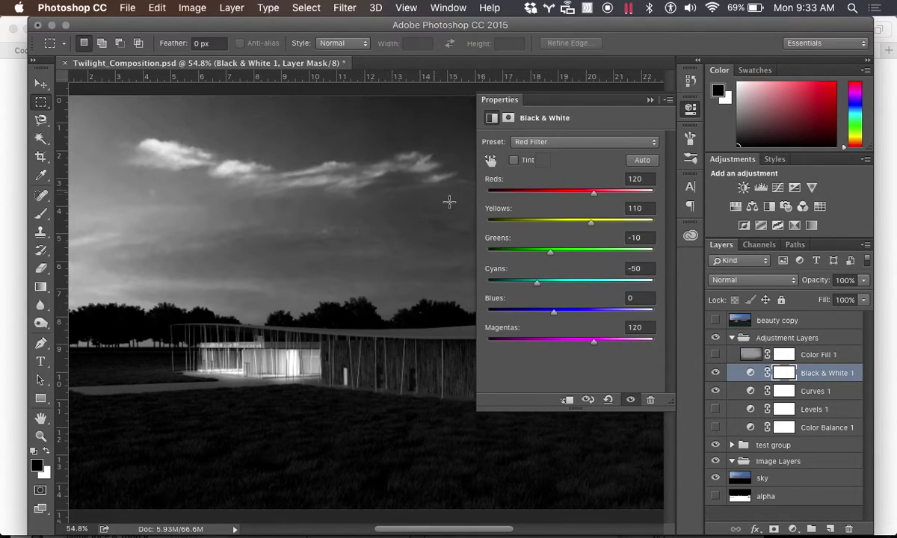
click(600, 146)
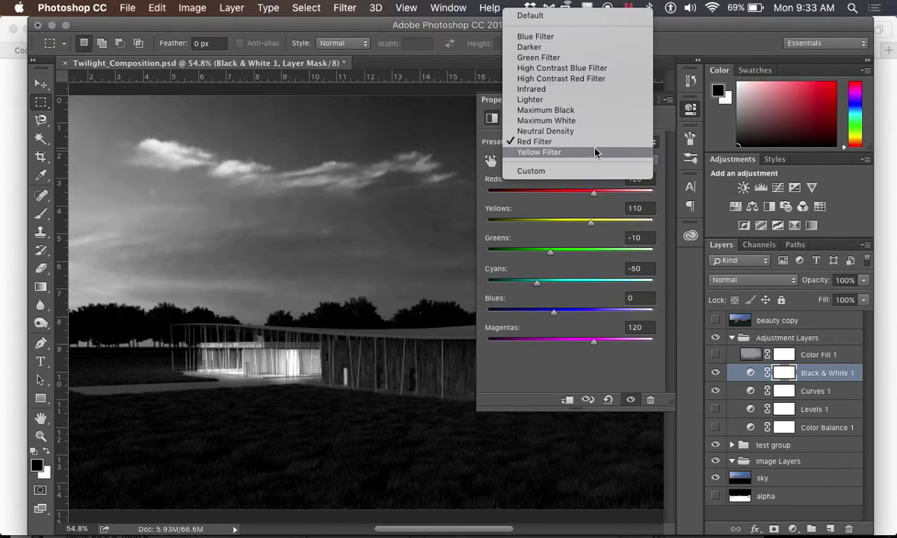
click(565, 38)
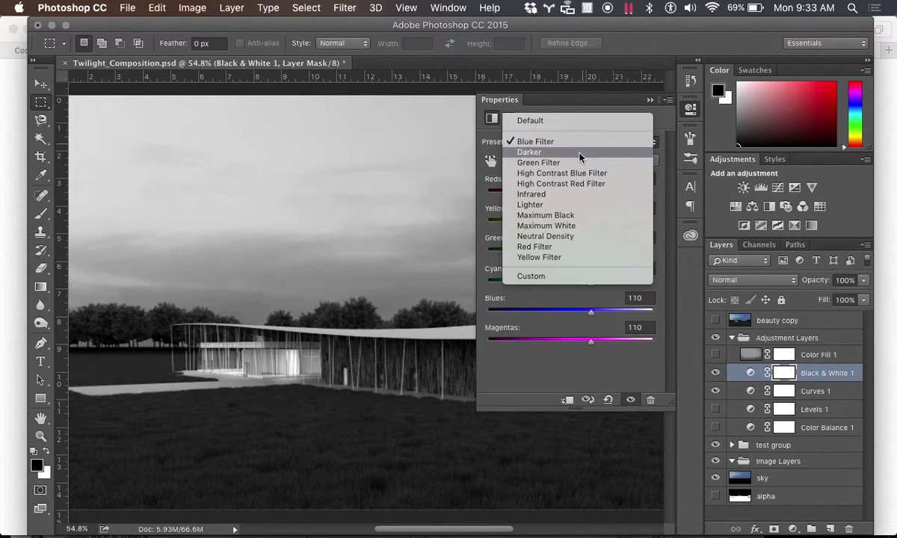
click(571, 121)
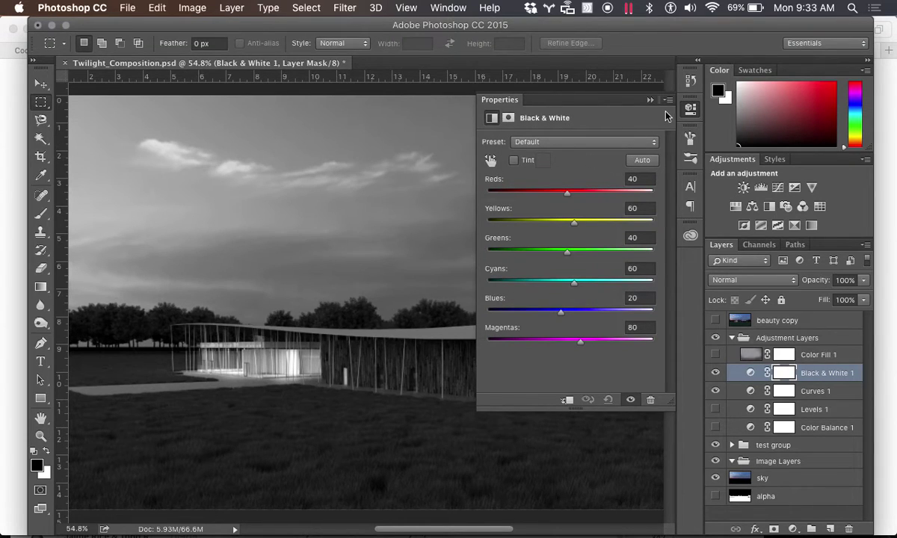
click(650, 102)
drag(820, 372, 848, 529)
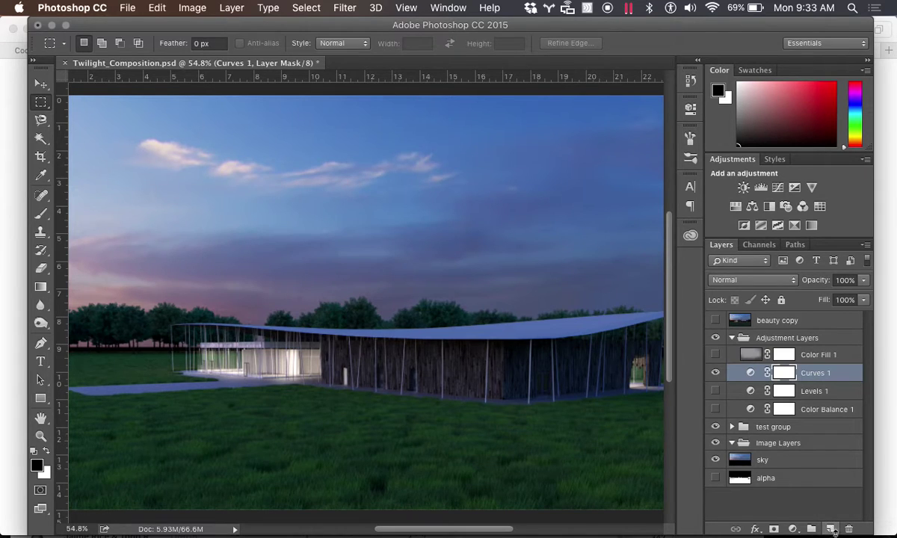
Step: Try an Exposure adjustment layer above Curves 1 with exposure +0.34 and gamma correction 0.91, and delete the layer
click(793, 529)
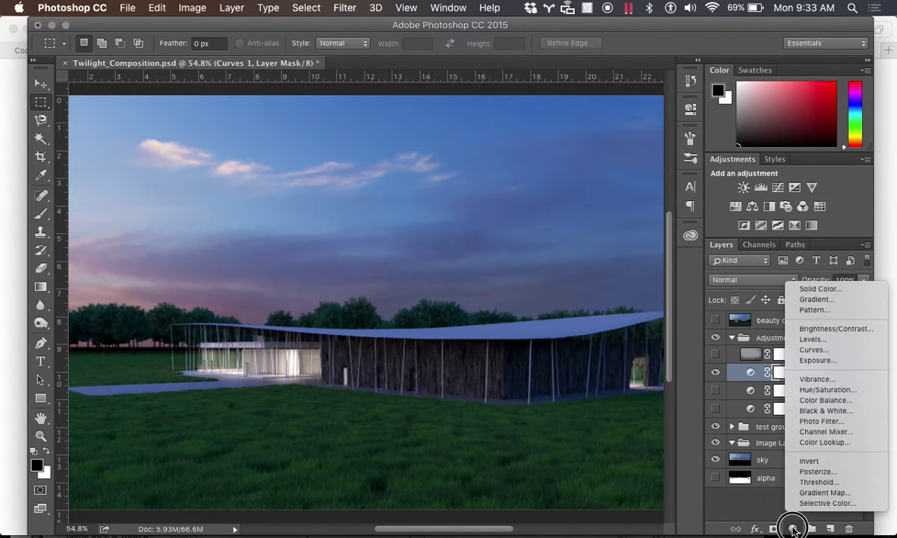
click(815, 360)
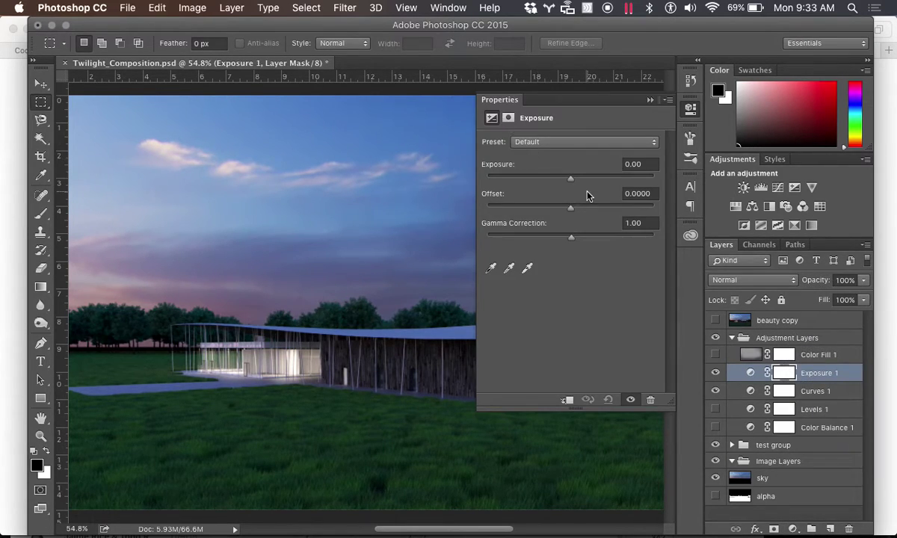
mouse_move(572, 181)
mouse_down()
mouse_move(586, 184)
mouse_move(564, 180)
mouse_move(582, 184)
mouse_move(563, 190)
mouse_move(575, 189)
mouse_up()
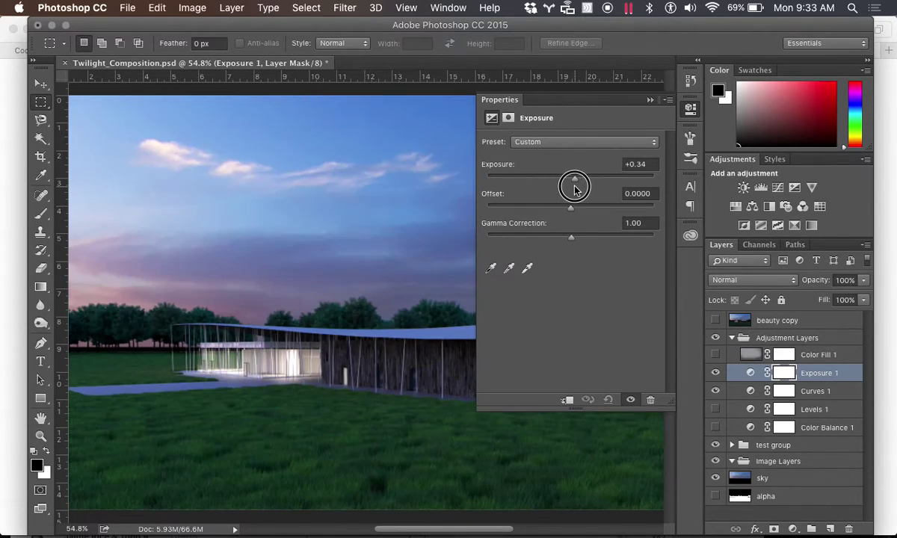
mouse_move(572, 237)
mouse_down()
mouse_move(560, 236)
mouse_move(589, 240)
mouse_move(577, 242)
mouse_up()
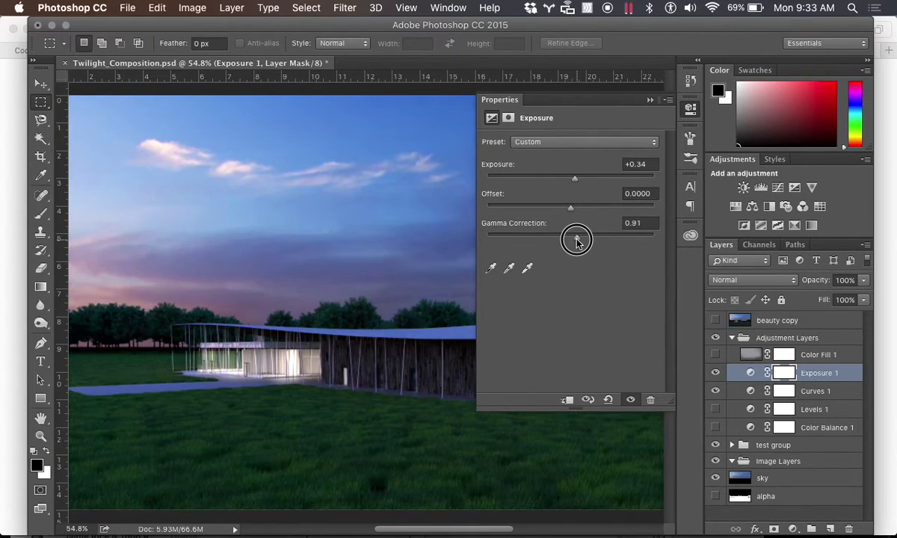
click(649, 102)
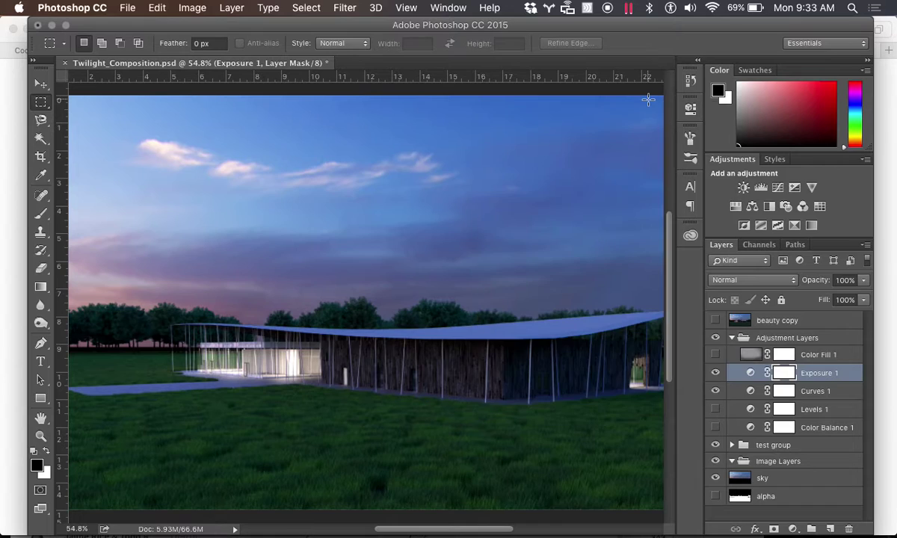
drag(800, 372, 849, 528)
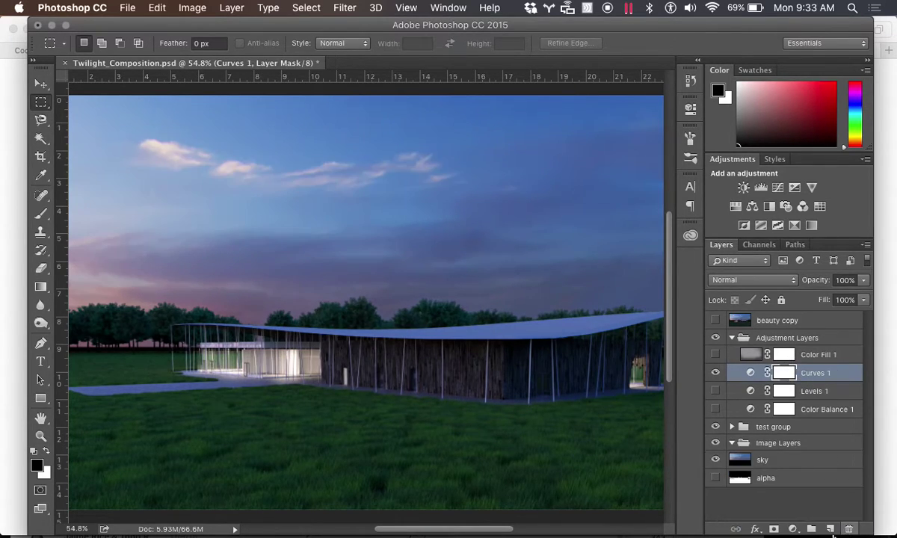
Step: Add a trial Vibrance adjustment layer above Curves 1 to demonstrate its vibrance control, and delete the layer
click(792, 529)
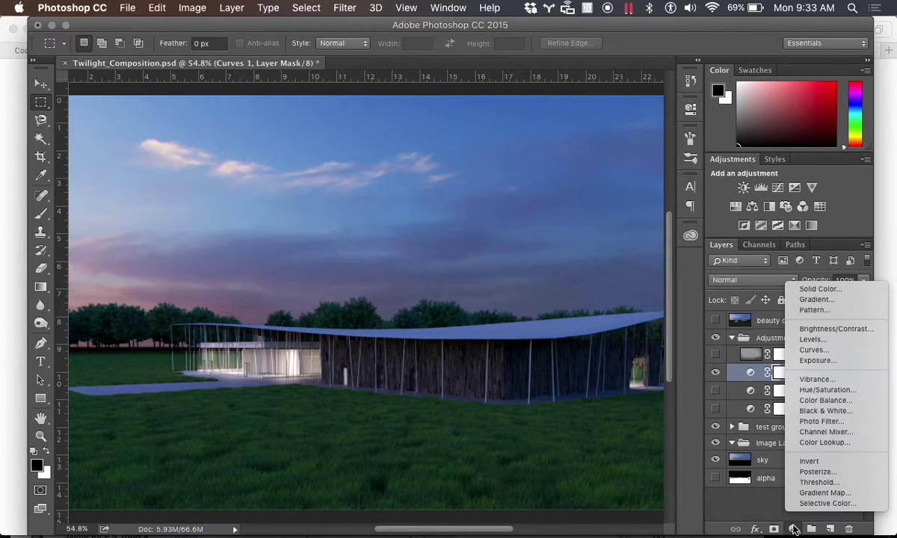
click(828, 379)
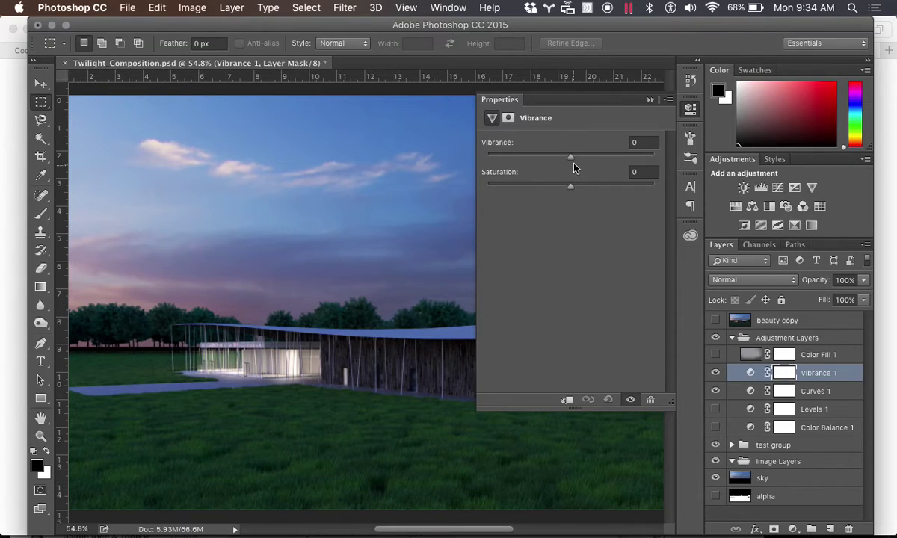
drag(573, 160, 570, 204)
click(649, 100)
drag(826, 372, 849, 531)
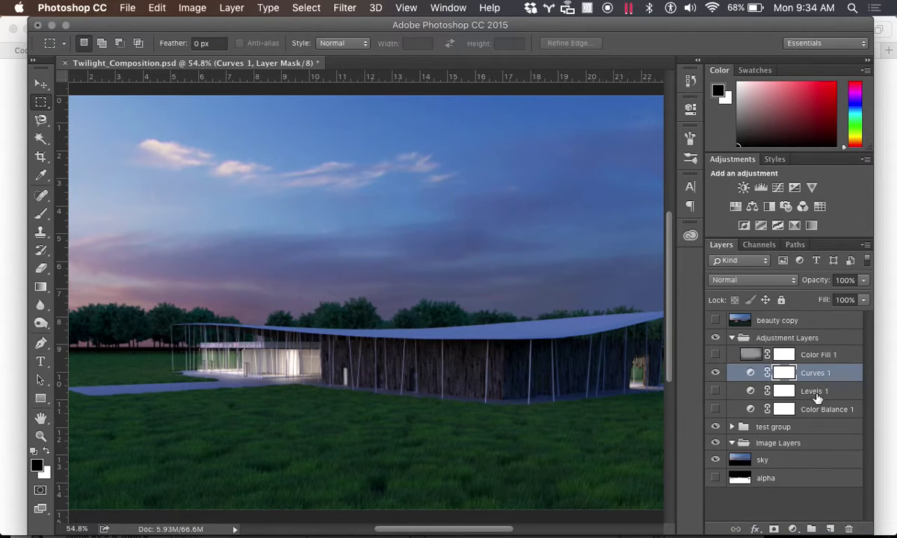
Step: Try a Hue/Saturation adjustment layer with Colorize at hue 212 and the Cyanotype preset, and delete the layer
click(793, 529)
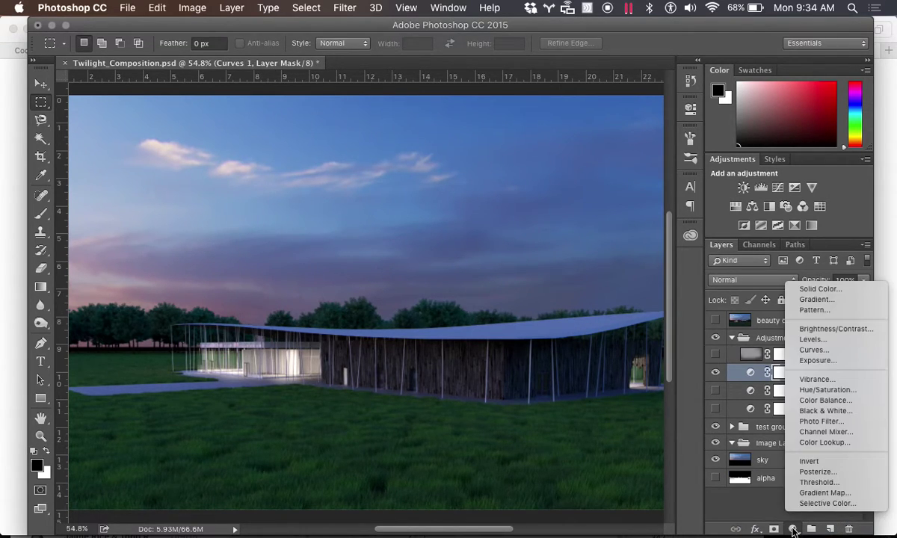
click(845, 395)
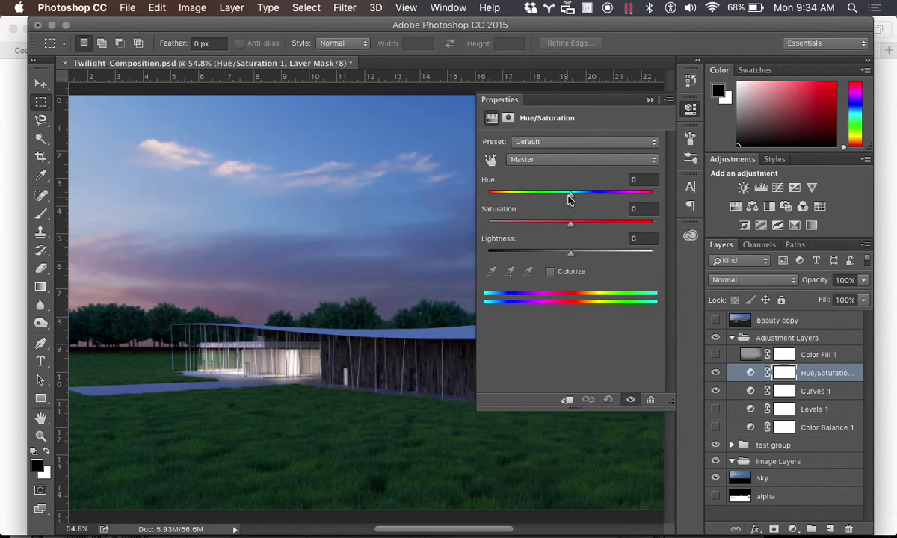
drag(572, 197, 569, 263)
click(549, 273)
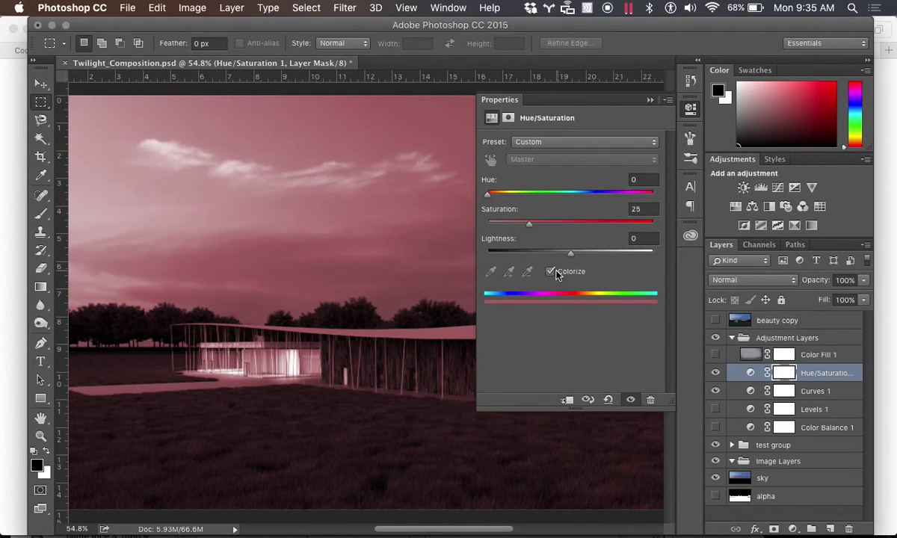
drag(490, 200, 585, 196)
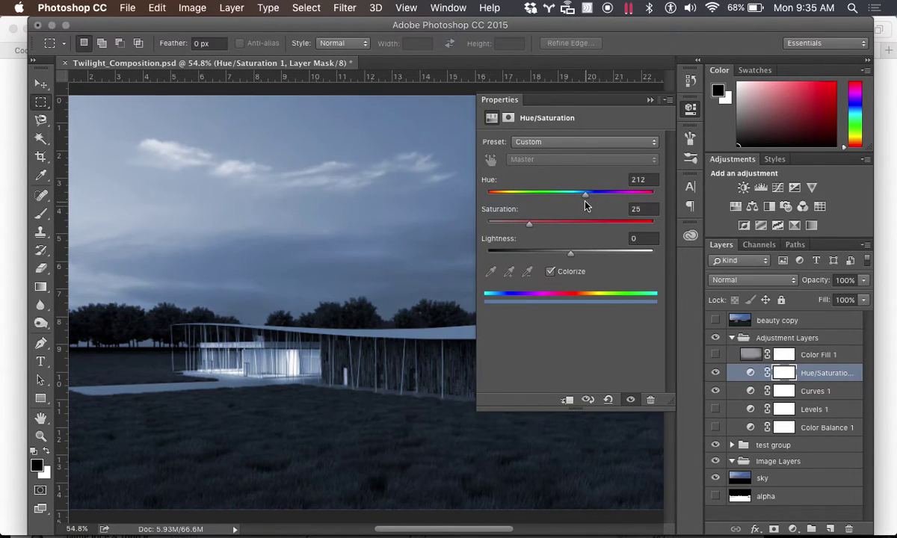
click(588, 142)
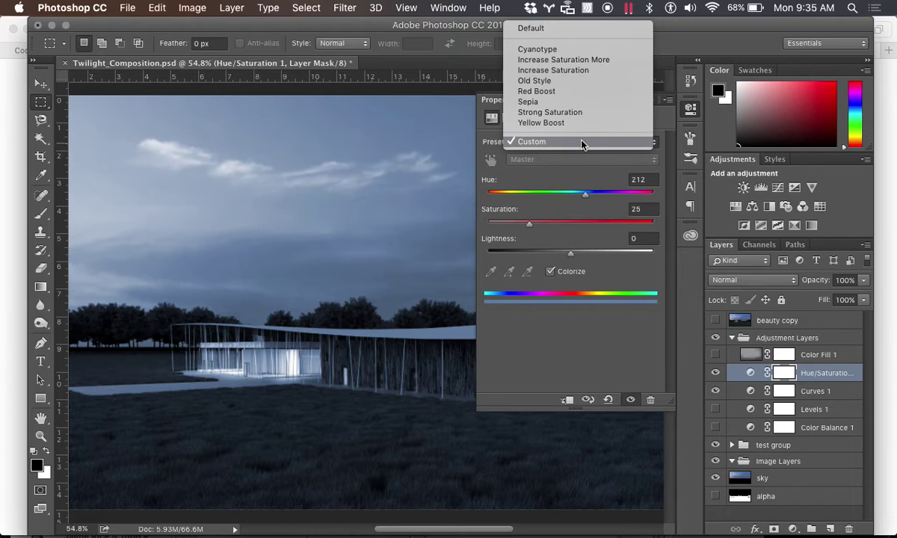
click(566, 52)
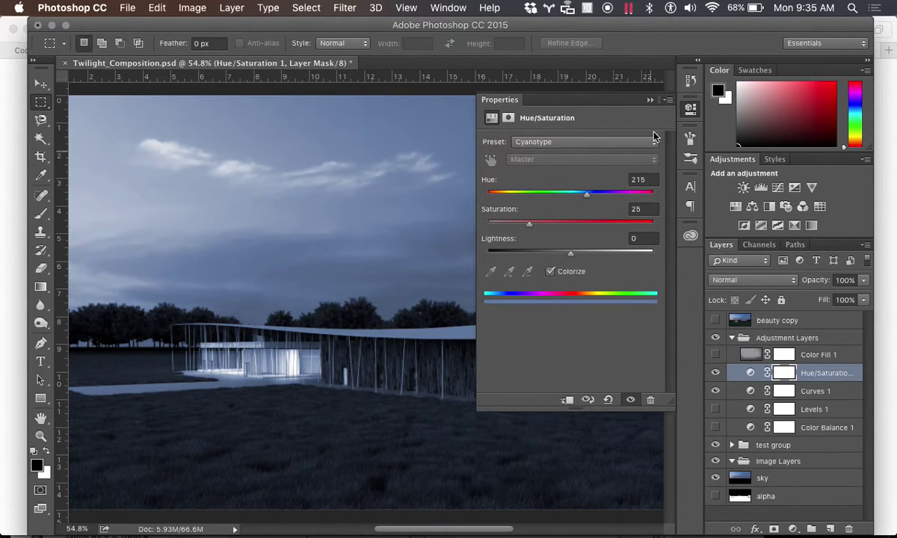
click(649, 100)
drag(829, 373, 850, 529)
Step: Add a second Color Balance adjustment layer above Curves 1 to show its default controls, and delete it
click(792, 529)
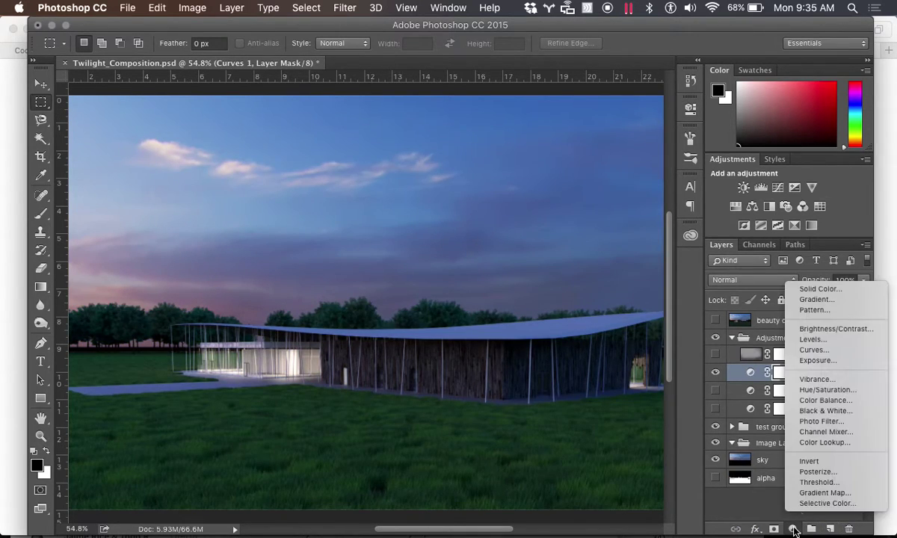
click(840, 405)
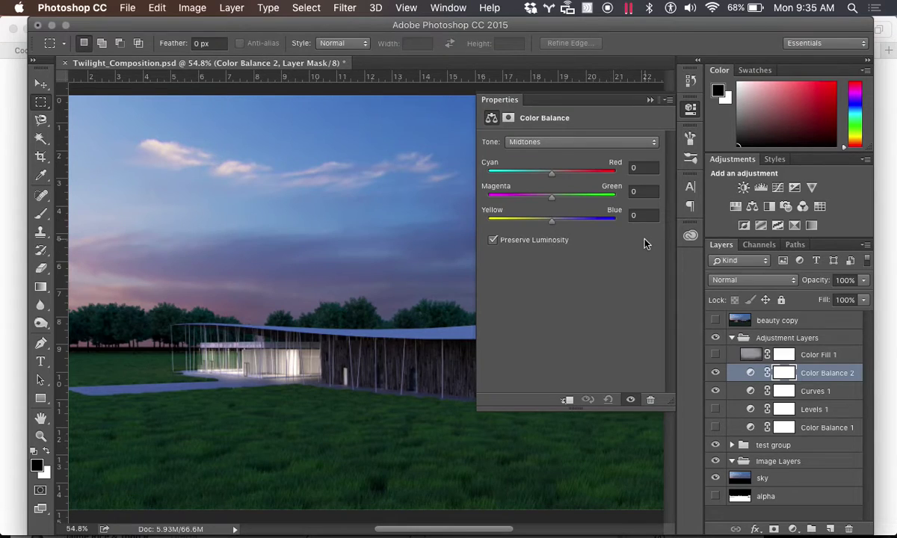
click(649, 100)
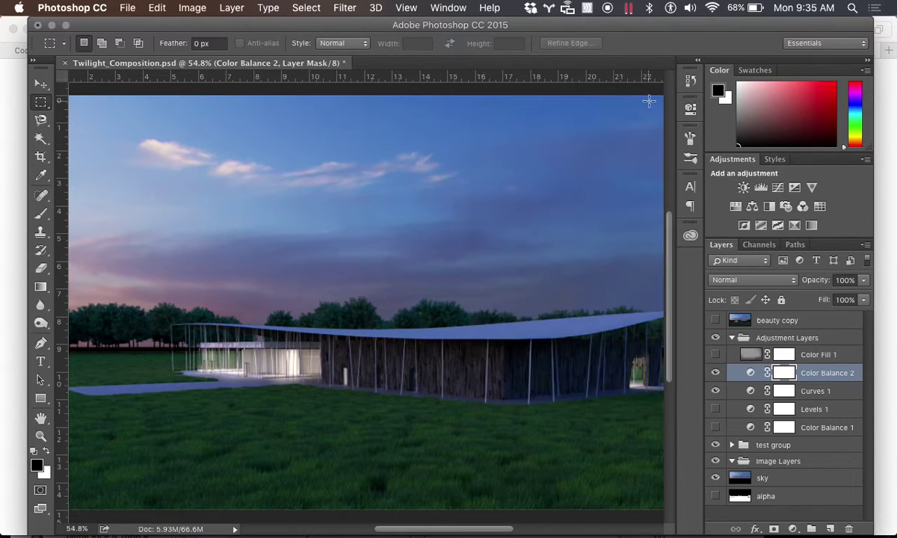
drag(811, 375, 850, 529)
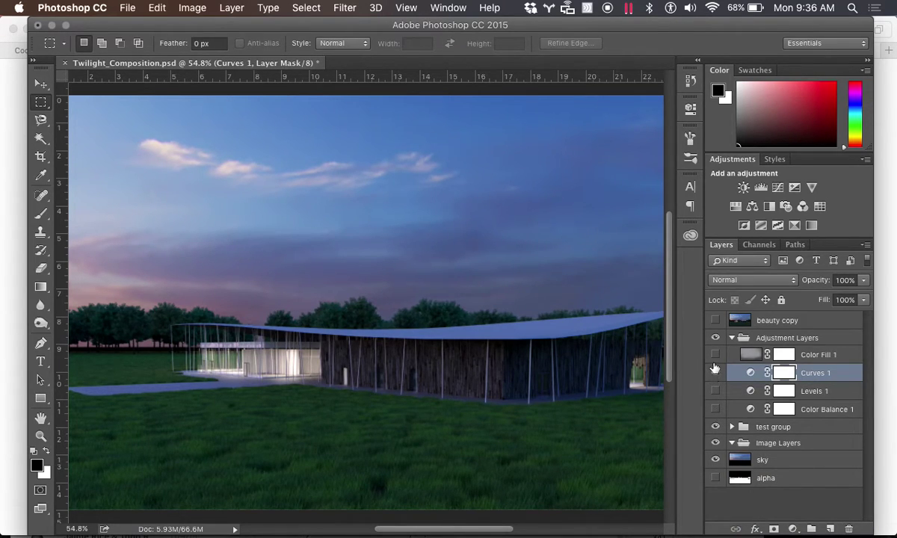
Step: Show the Levels 1 layer and toggle Color Balance 1 to compare its effect, leaving both layers visible
click(716, 390)
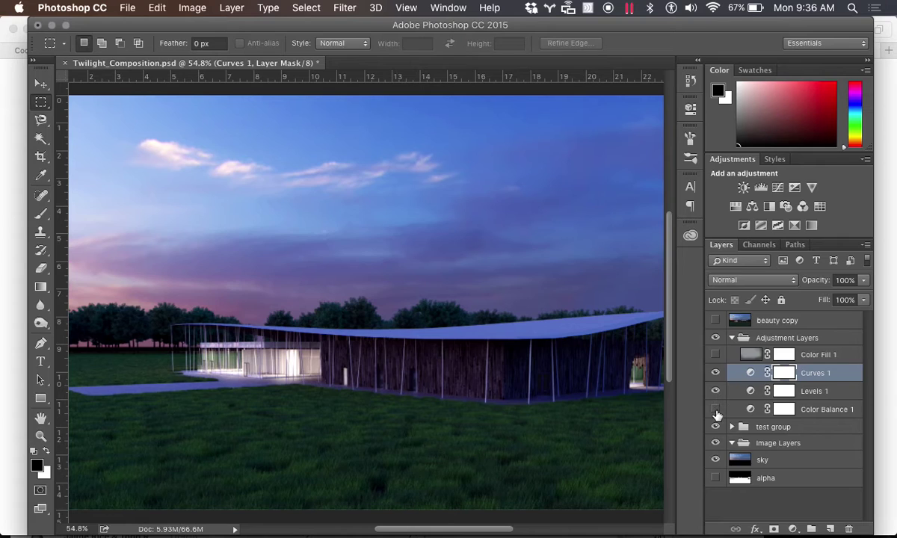
click(715, 410)
click(715, 409)
click(715, 410)
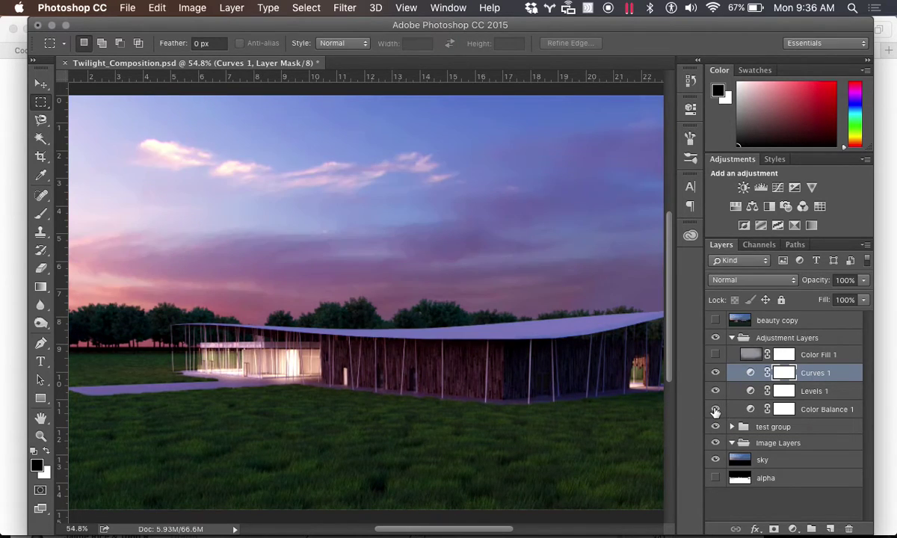
click(715, 410)
click(715, 410)
click(715, 410)
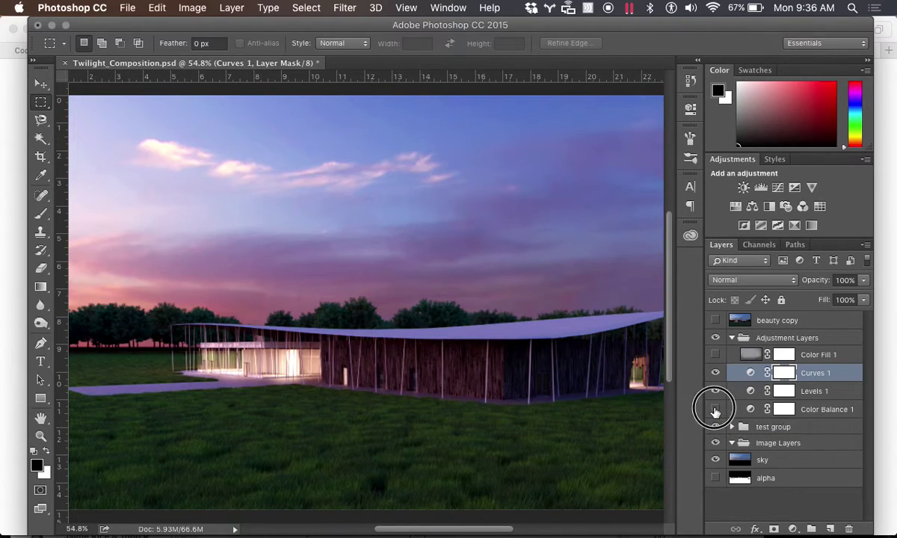
click(715, 410)
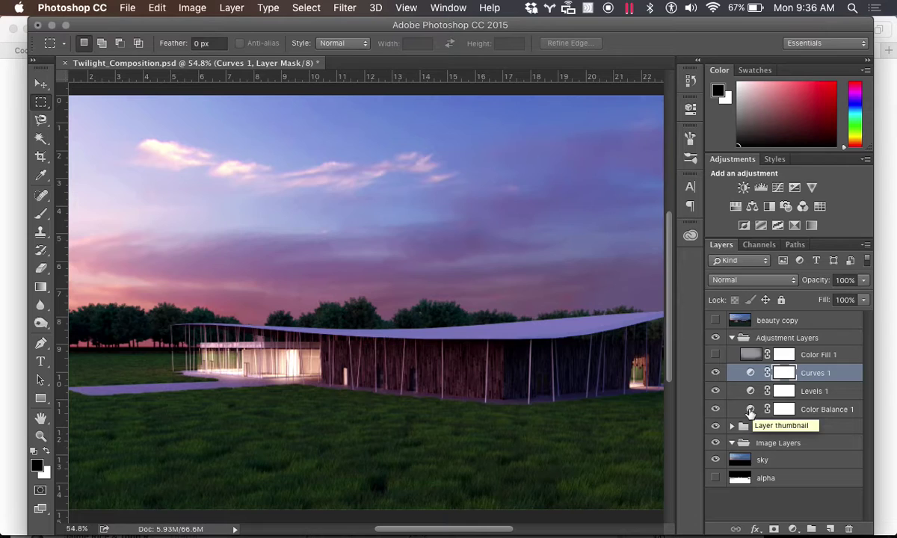
Step: Review the Color Balance 1 slider settings for the Shadows, Midtones and Highlights tones
double_click(750, 410)
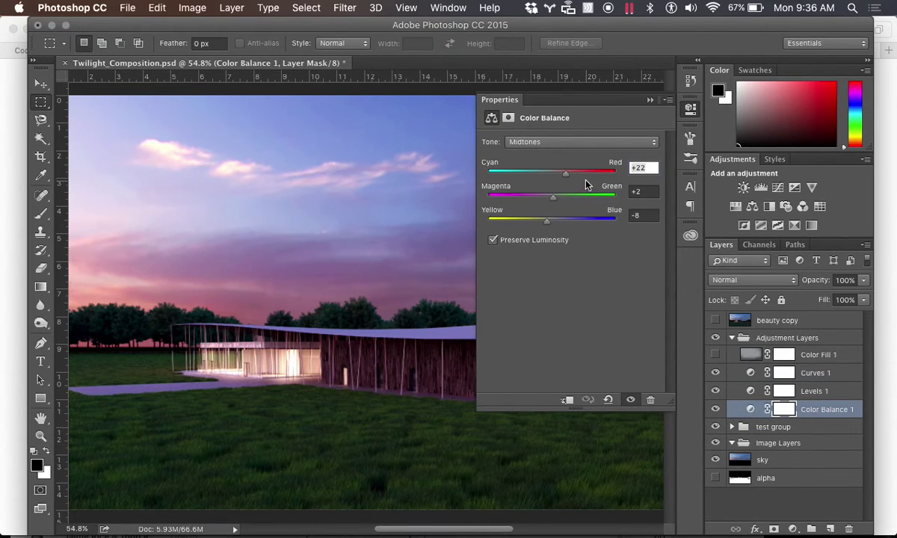
click(609, 144)
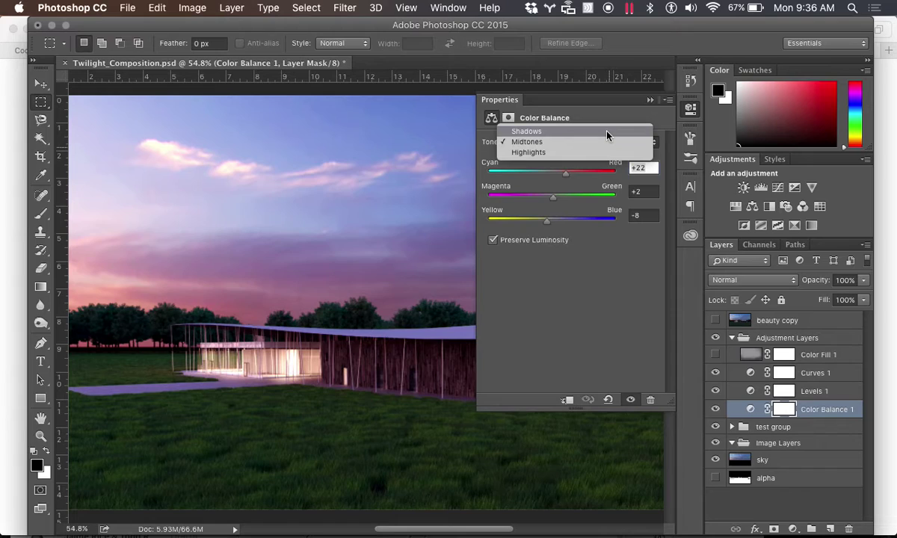
click(607, 135)
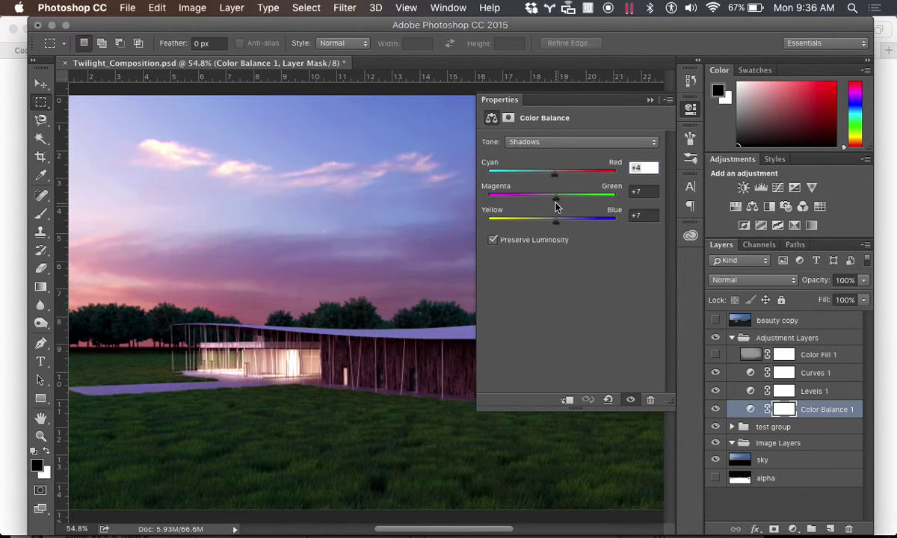
mouse_move(555, 201)
mouse_down()
mouse_move(514, 202)
mouse_move(599, 199)
mouse_move(556, 204)
mouse_up()
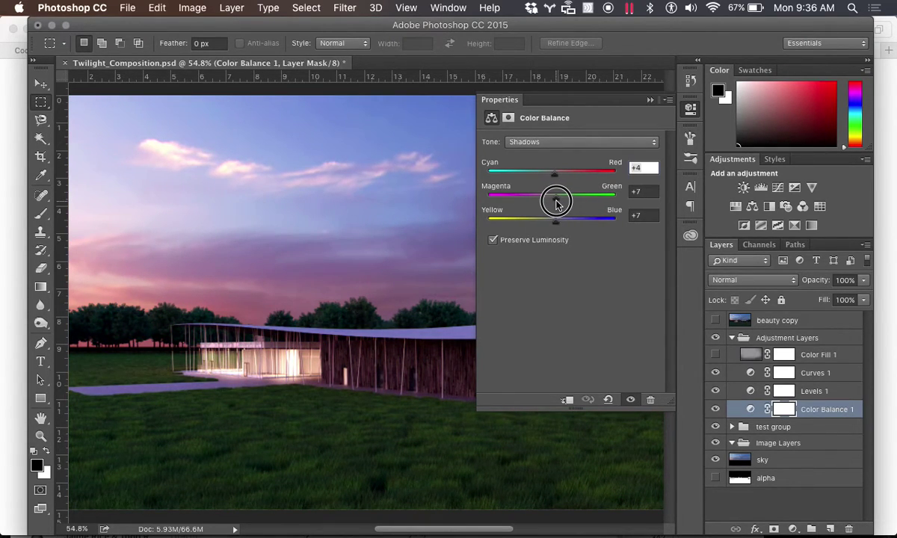
click(563, 142)
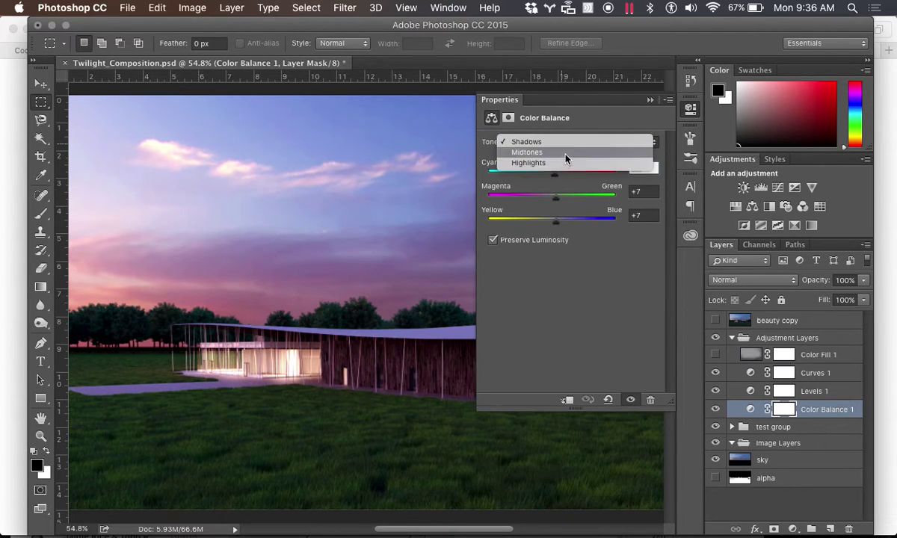
click(565, 155)
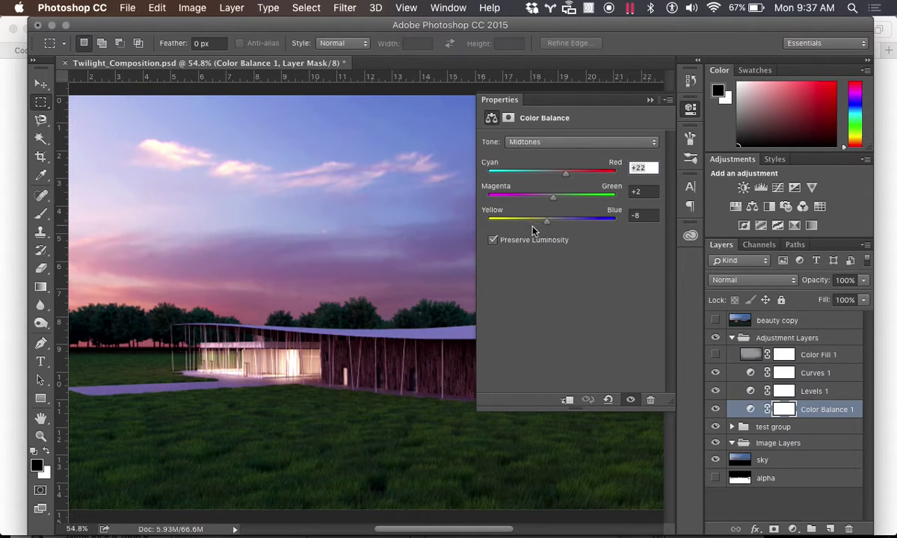
click(550, 142)
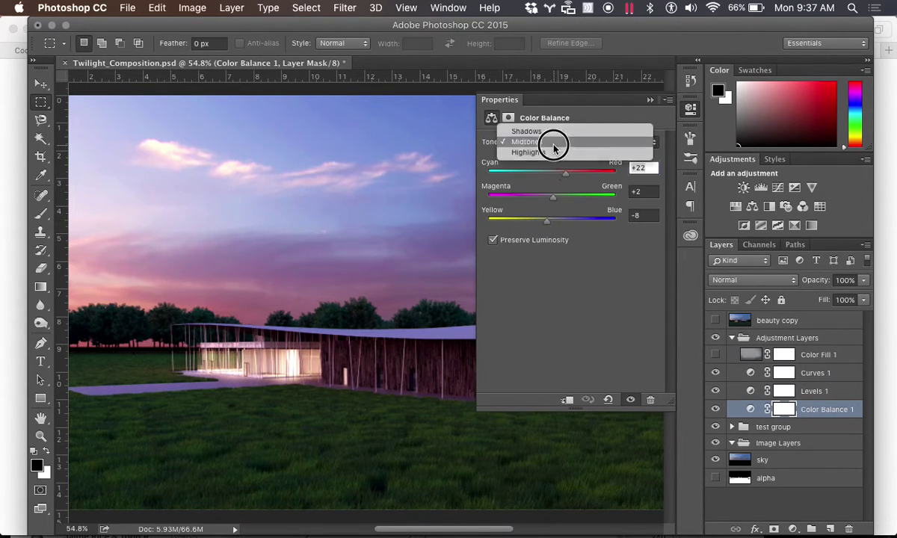
click(554, 159)
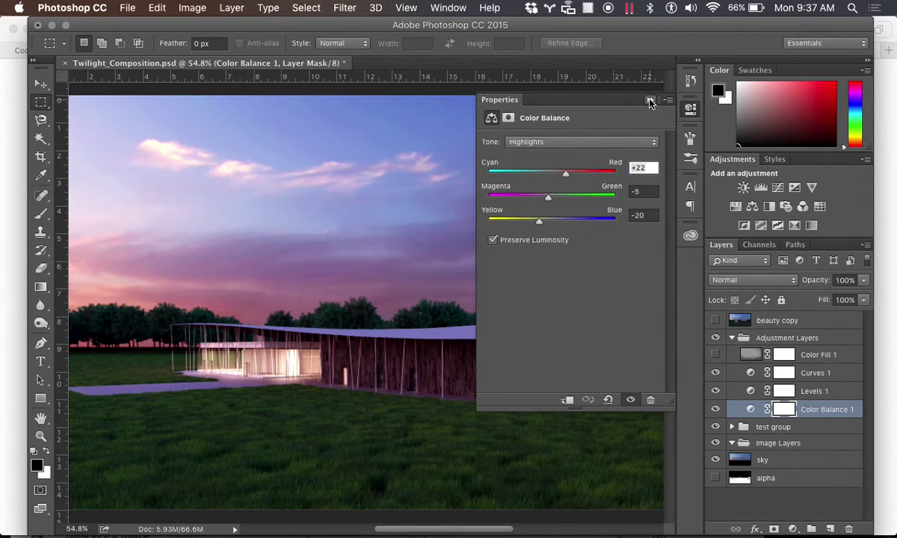
click(615, 140)
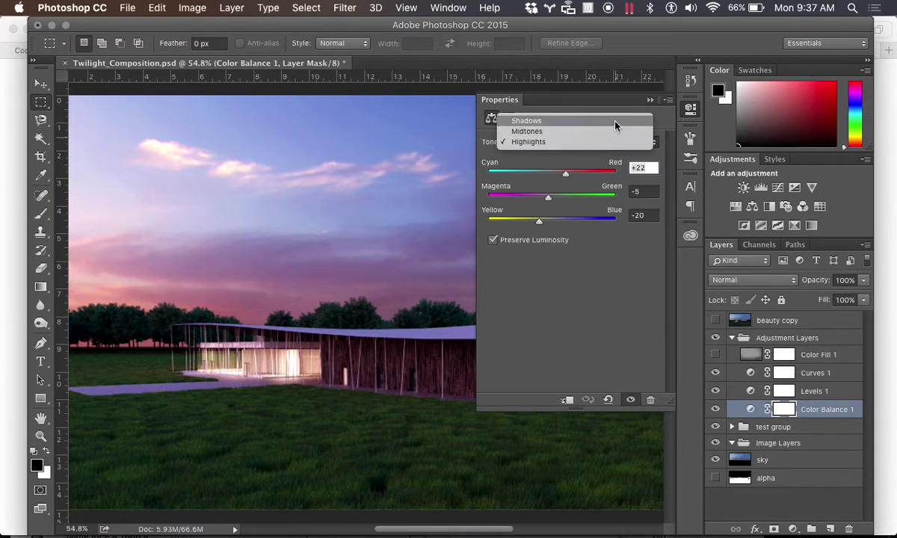
click(614, 123)
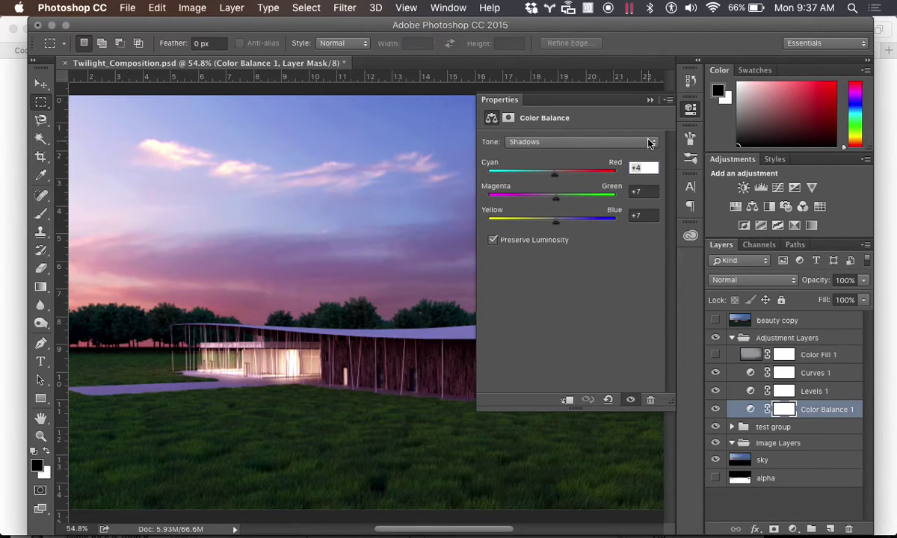
click(649, 100)
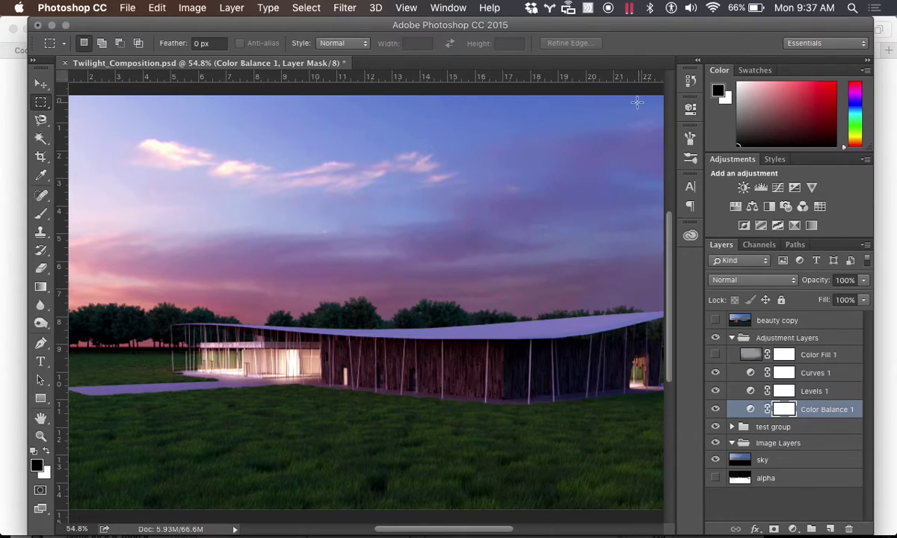
Step: Compare the image with and without the Color Balance 1 layer, leaving the layer hidden
click(714, 409)
click(714, 409)
click(714, 410)
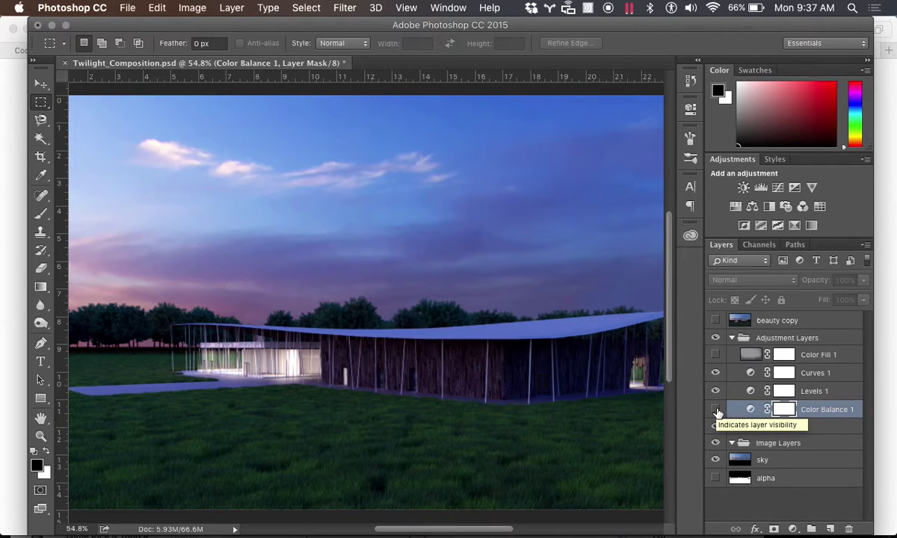
Step: Compare the image with and without the Color Balance 1 layer, leaving the layer visible
click(715, 411)
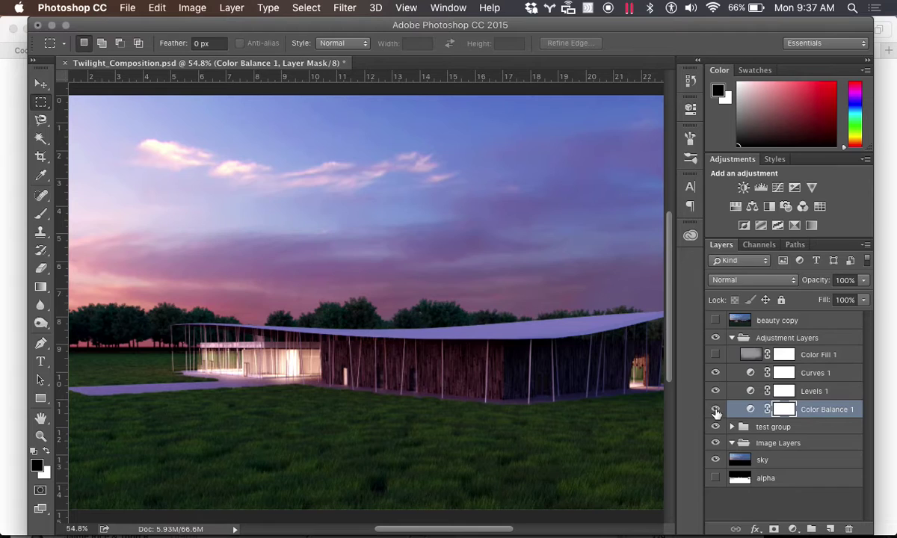
click(715, 410)
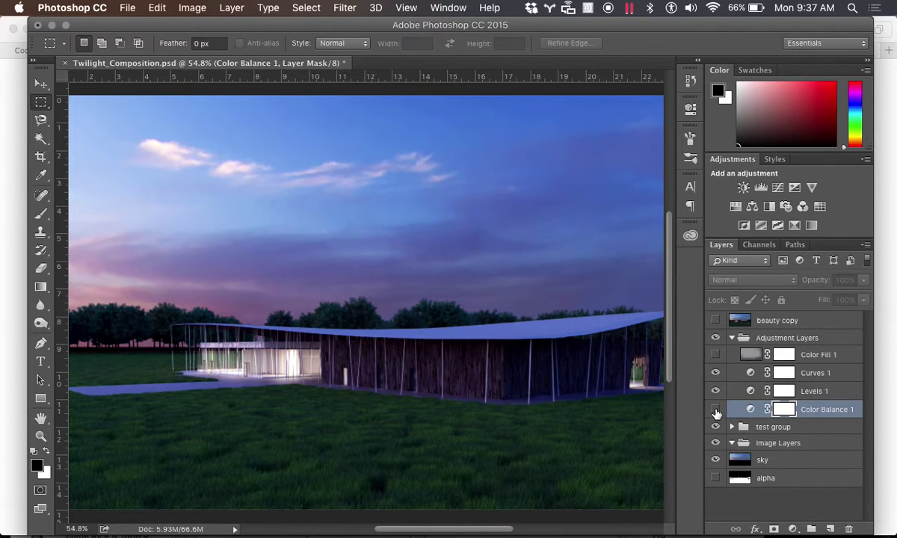
click(715, 411)
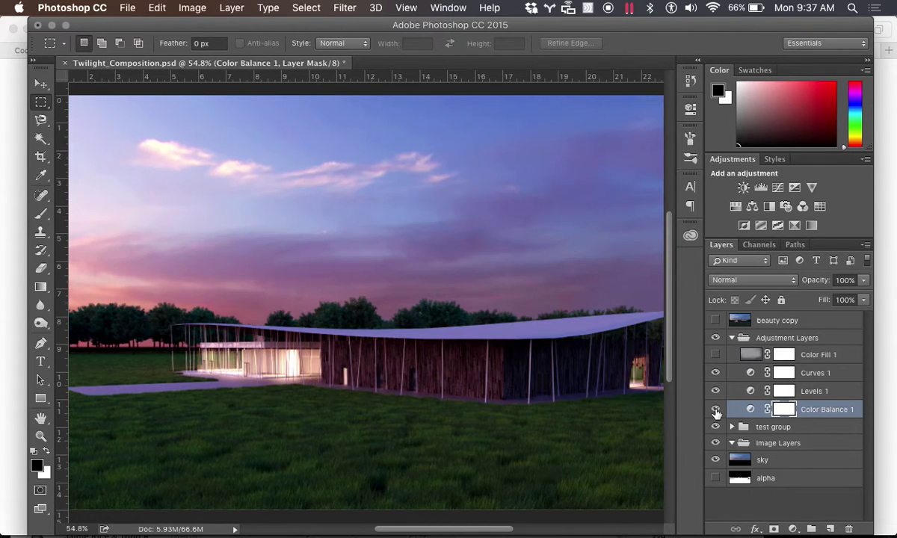
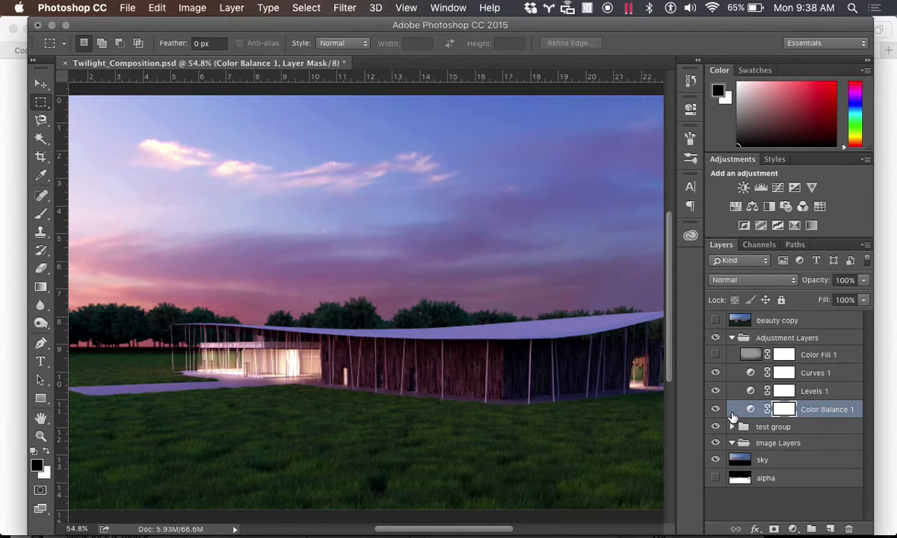
click(715, 409)
click(715, 410)
click(716, 410)
click(715, 409)
Step: Toggle the Levels 1 and Curves 1 layers in turn to compare their effects, leaving both visible
click(716, 391)
click(716, 391)
click(715, 391)
click(715, 391)
click(715, 373)
click(715, 373)
click(715, 373)
click(715, 373)
Step: Add a Solid Color fill layer directly above the Curves 1 layer
click(817, 357)
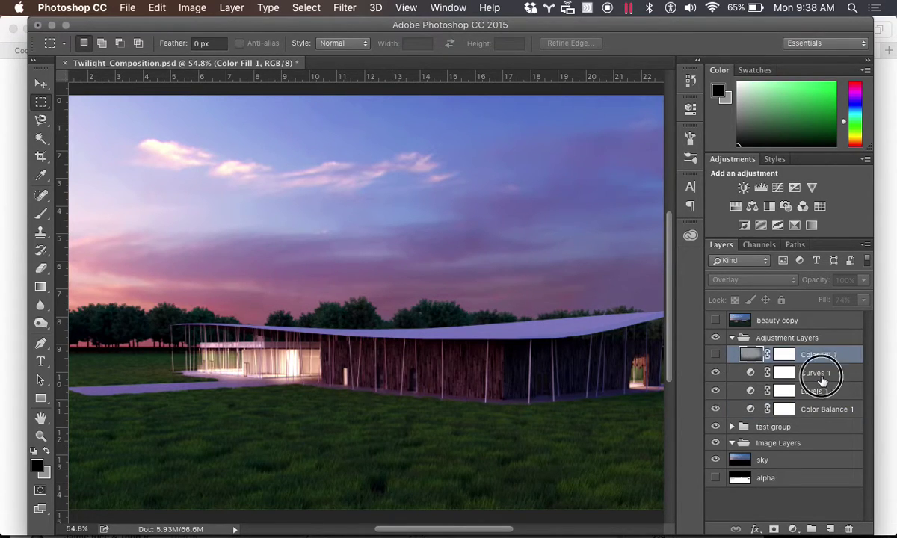
click(819, 374)
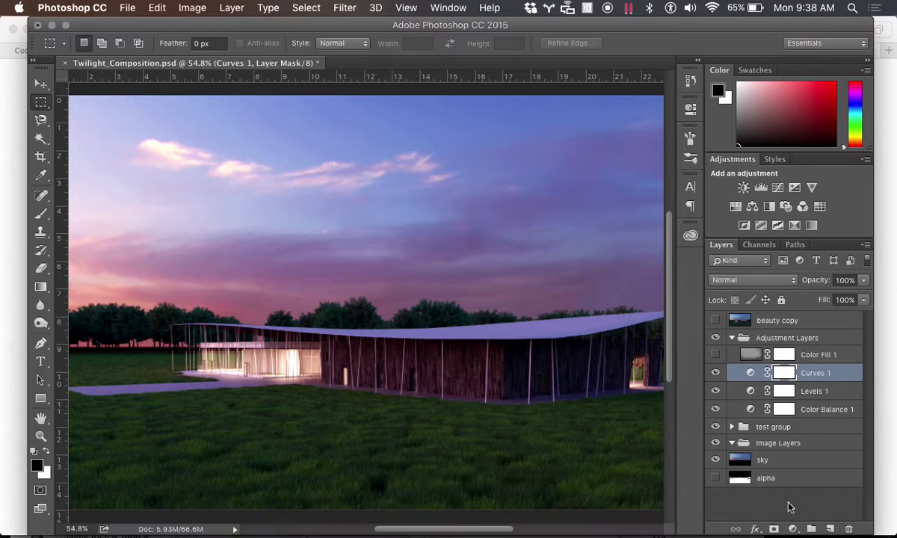
click(792, 529)
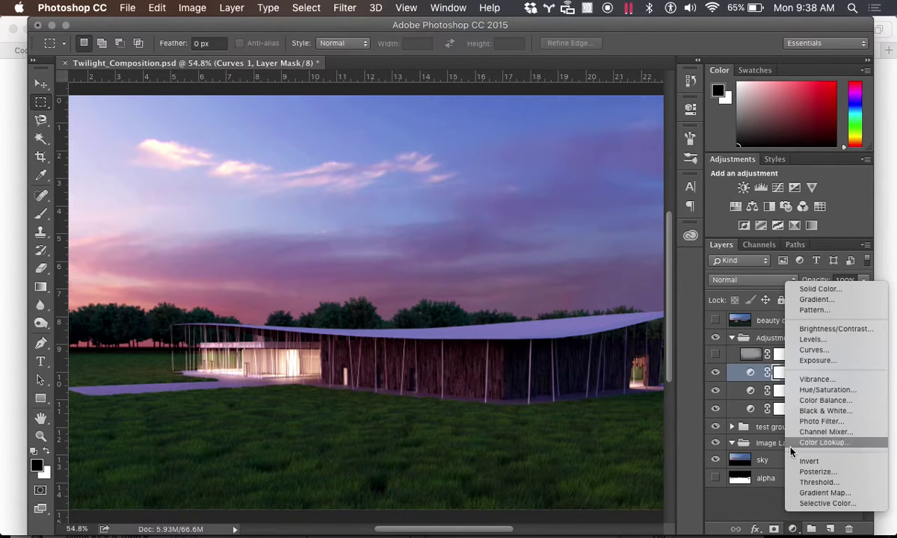
click(808, 290)
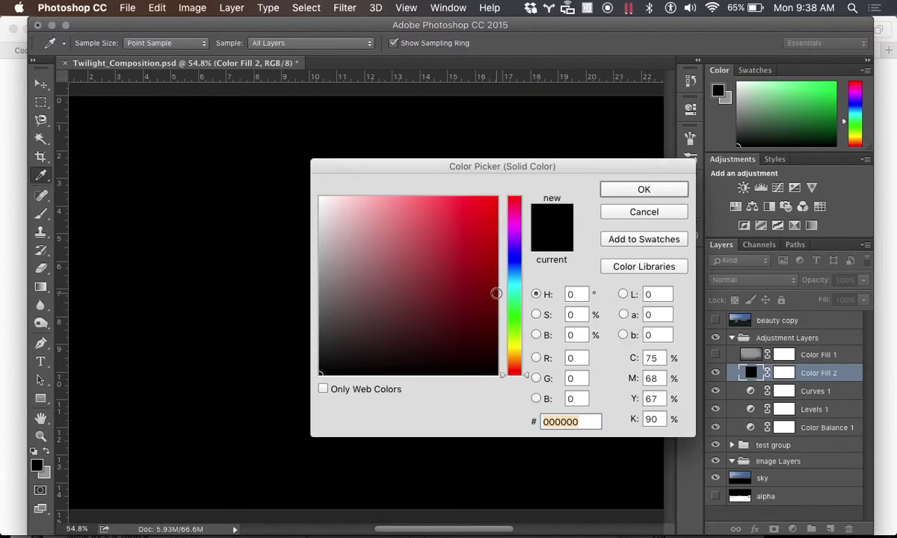
Step: Try a fill color of 0% cyan, magenta and yellow with 50% black, and shift it to a neutral gray
double_click(659, 359)
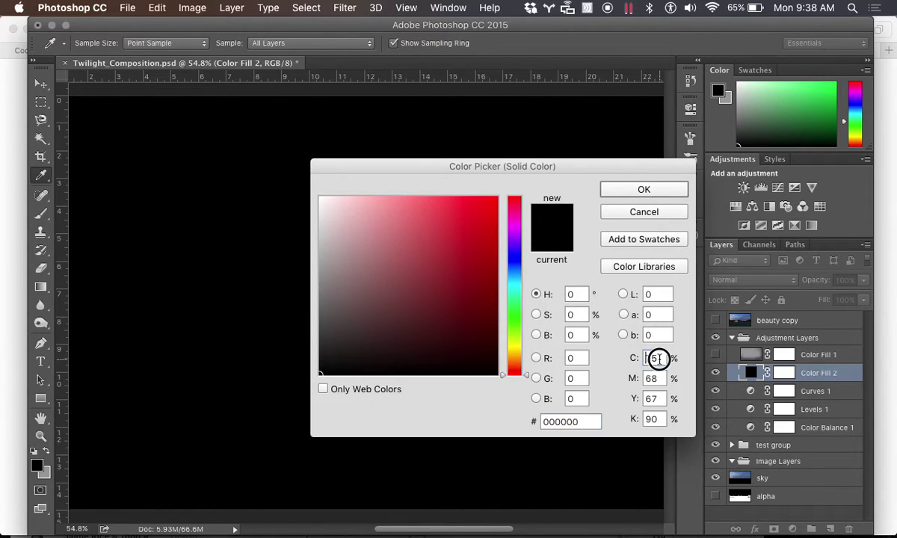
text(0)
key(Tab)
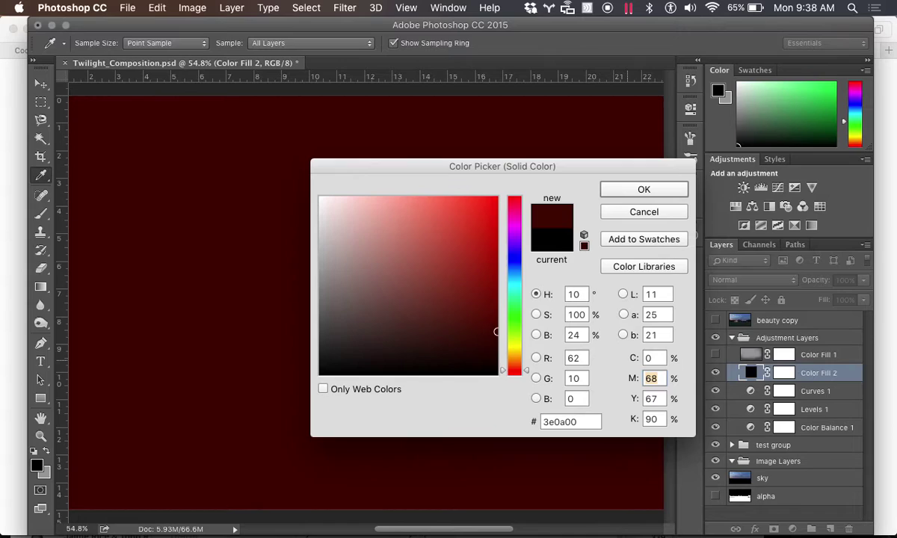
text(0)
key(Tab)
text(0)
key(Tab)
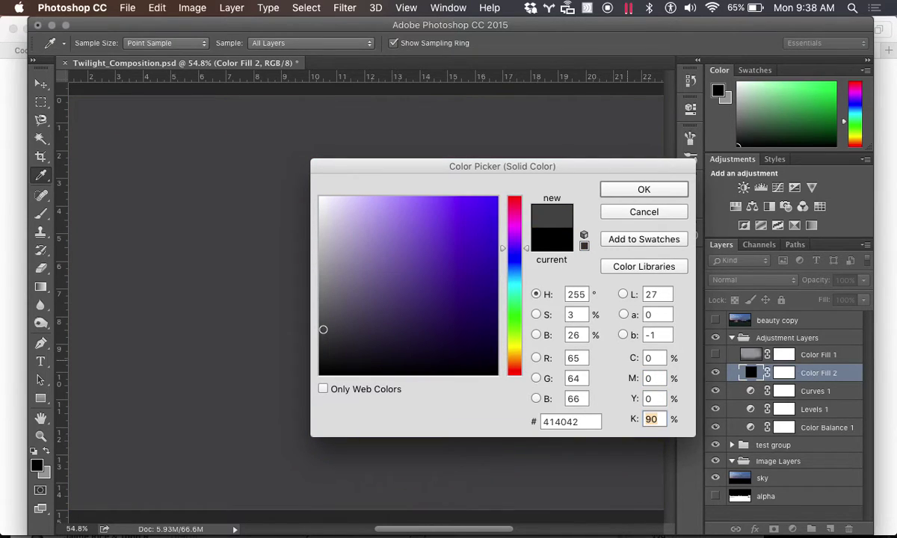
text(50)
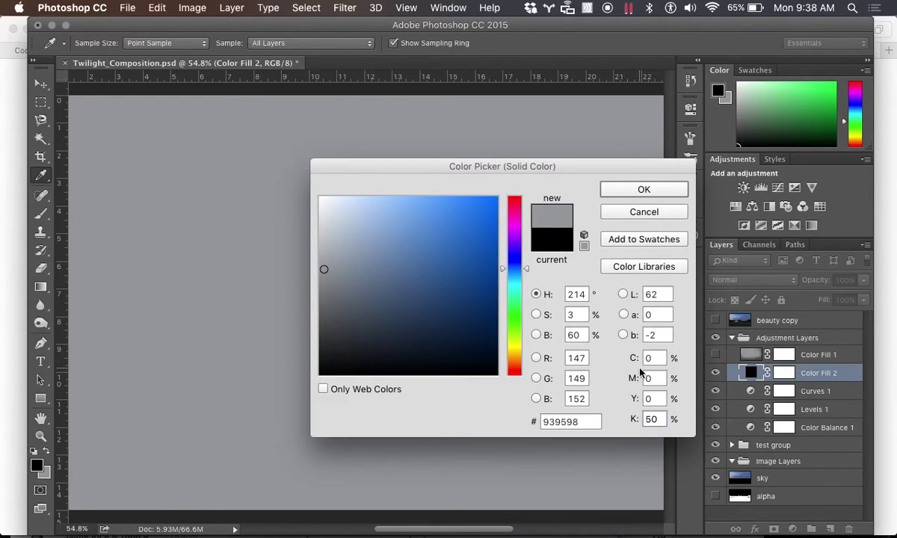
click(581, 358)
mouse_move(319, 274)
mouse_down()
mouse_move(320, 262)
mouse_move(307, 275)
mouse_up()
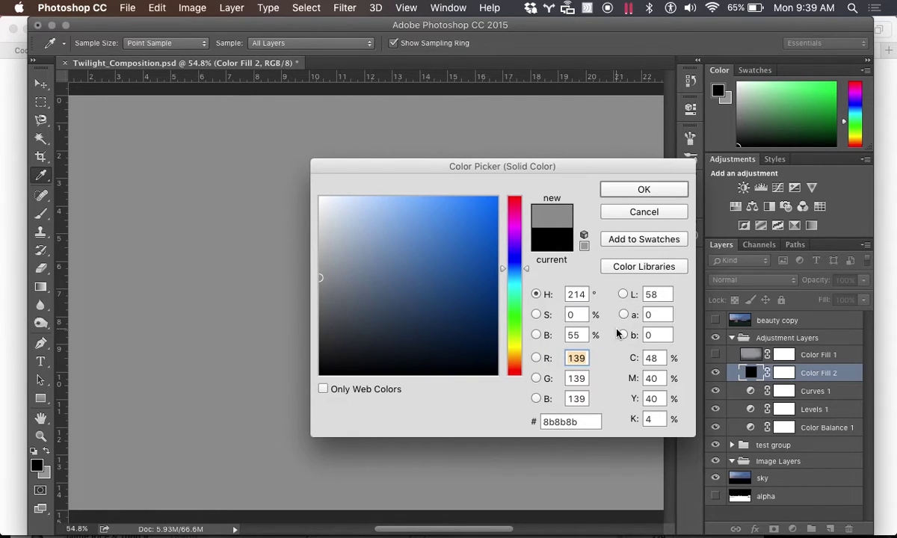
Step: Set the fill color to 50% gray with hue 0, saturation 0% and brightness 50%, and accept it
click(590, 295)
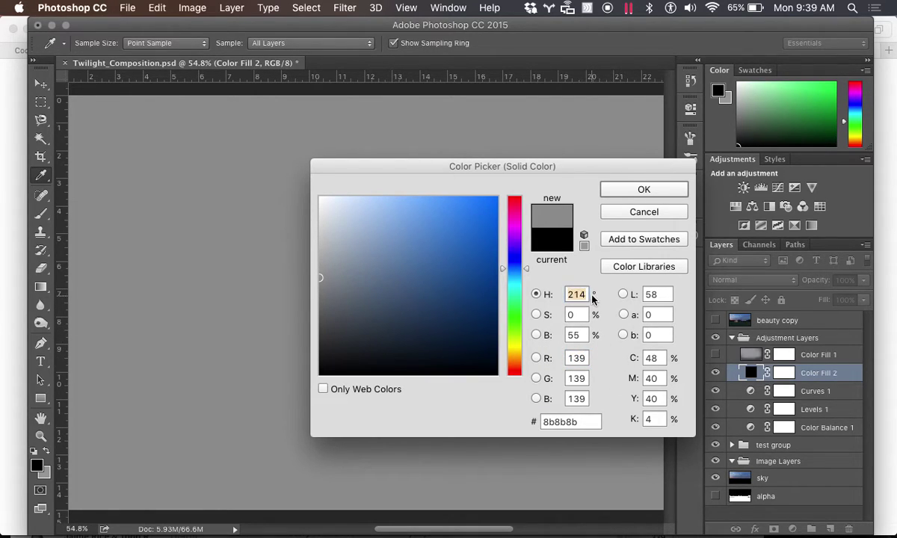
text(0)
key(Tab)
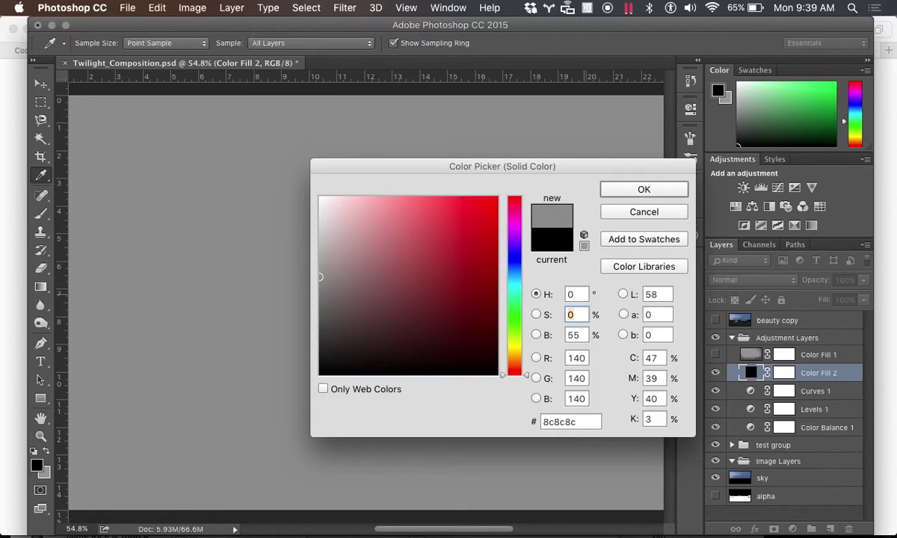
key(Tab)
text(50)
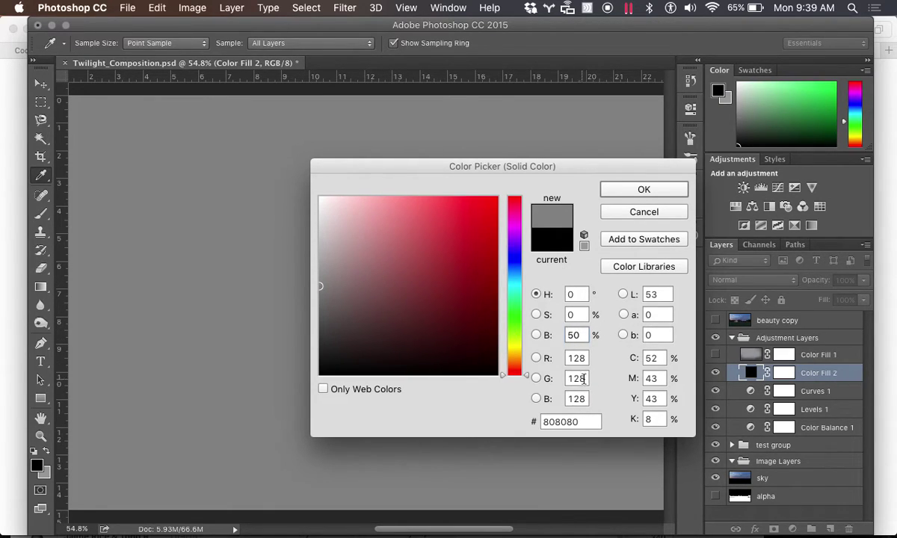
click(642, 191)
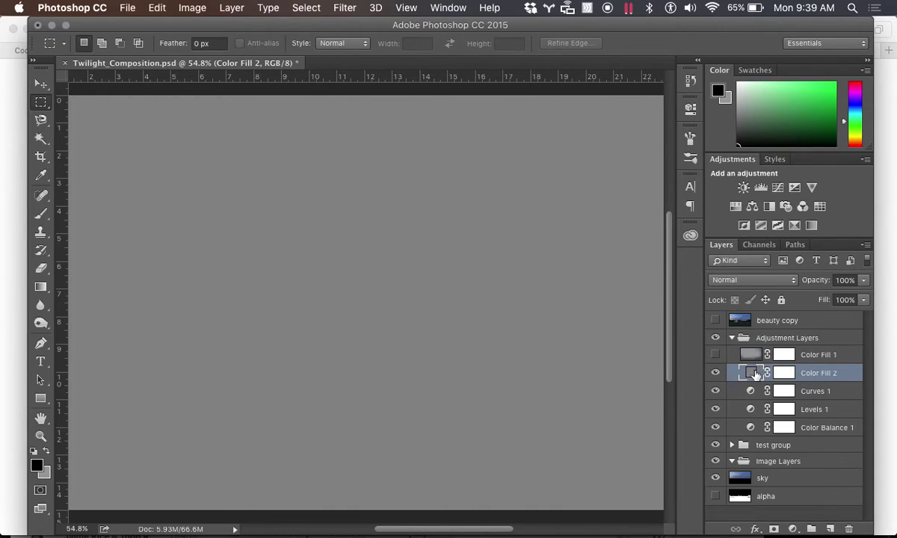
Step: Rasterize the gray Color Fill 2 layer
right_click(750, 378)
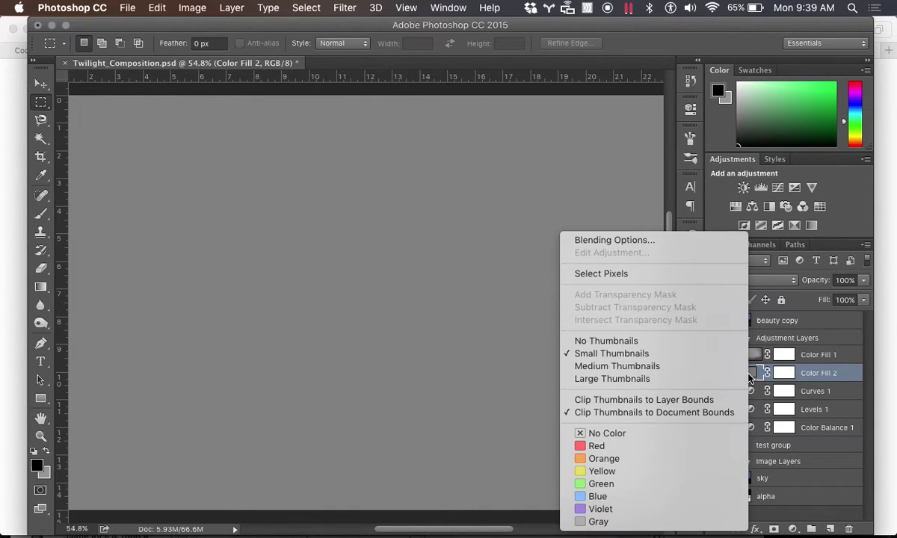
right_click(822, 373)
right_click(824, 378)
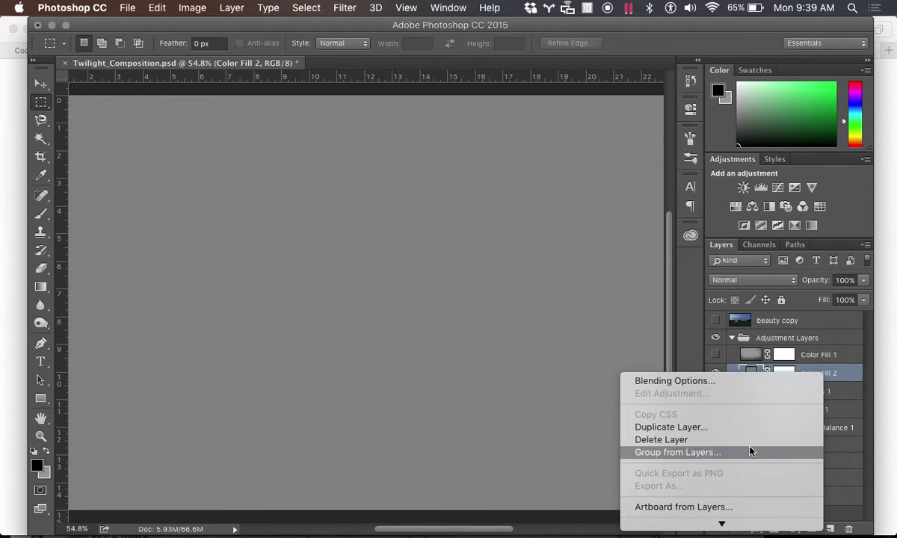
scroll(747, 452, down, 5)
click(688, 310)
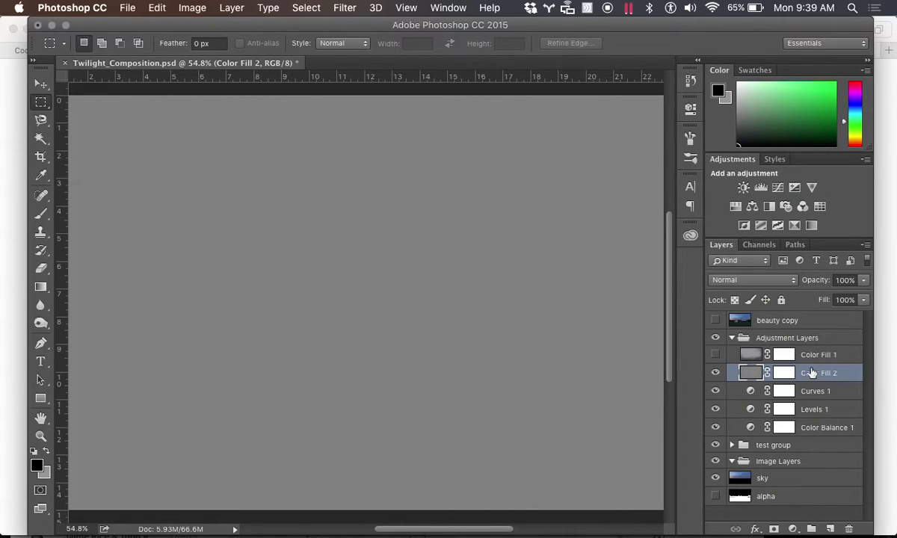
Step: Review the layer commands for Color Fill 2 to locate Rasterize Layer, and dismiss them without choosing any
right_click(821, 379)
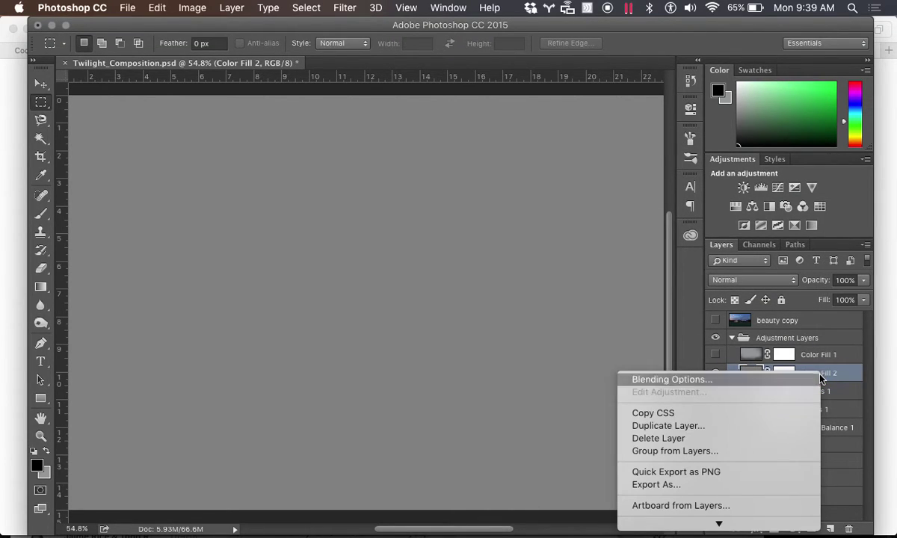
scroll(723, 400, down, 5)
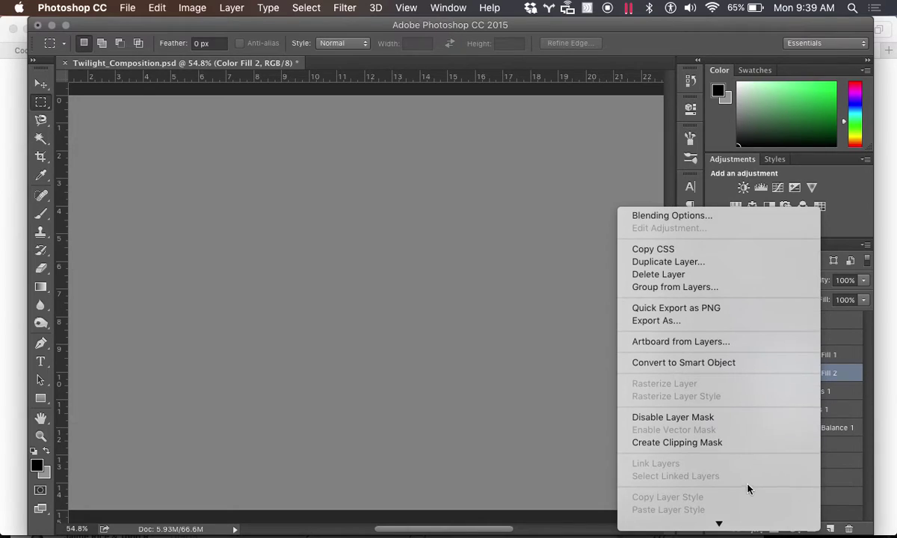
scroll(748, 490, down, 5)
scroll(746, 488, down, 3)
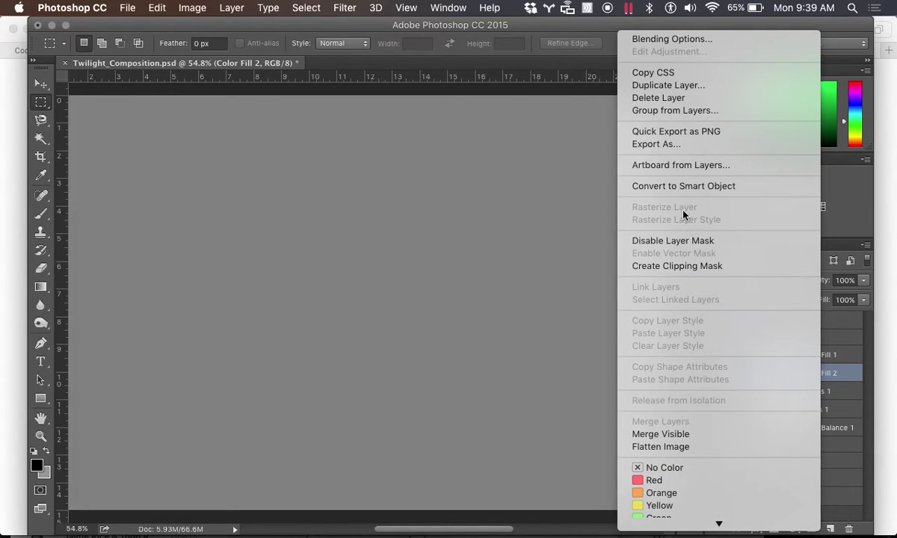
click(850, 372)
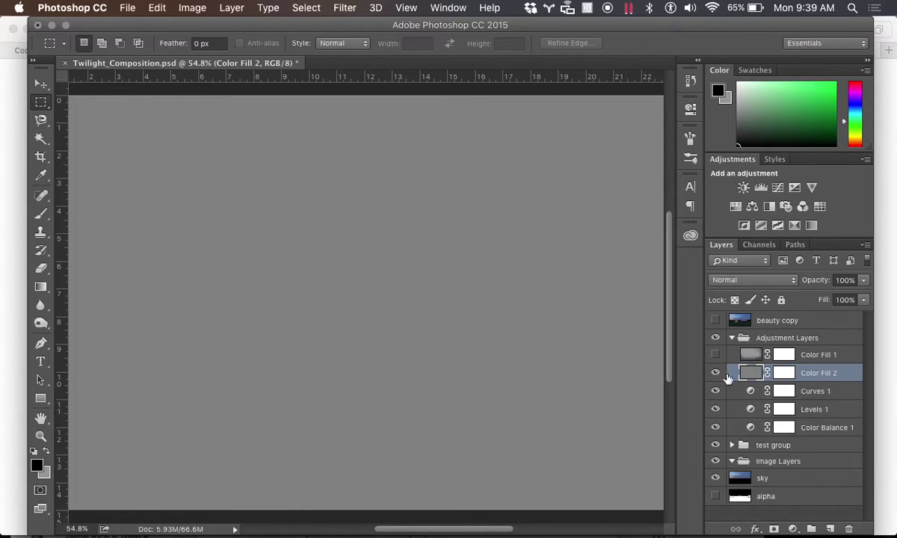
Step: Set the blending mode of the Color Fill 2 layer to Overlay
click(820, 357)
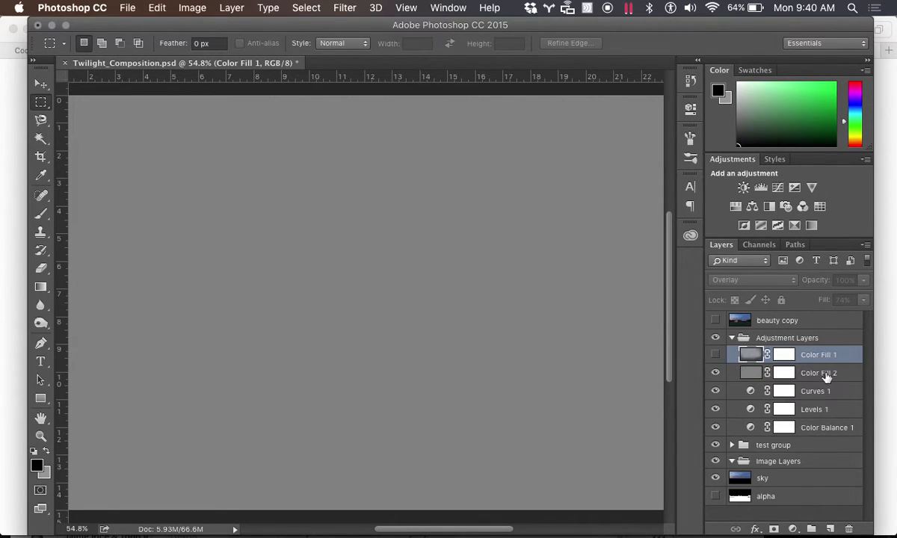
click(770, 372)
click(752, 281)
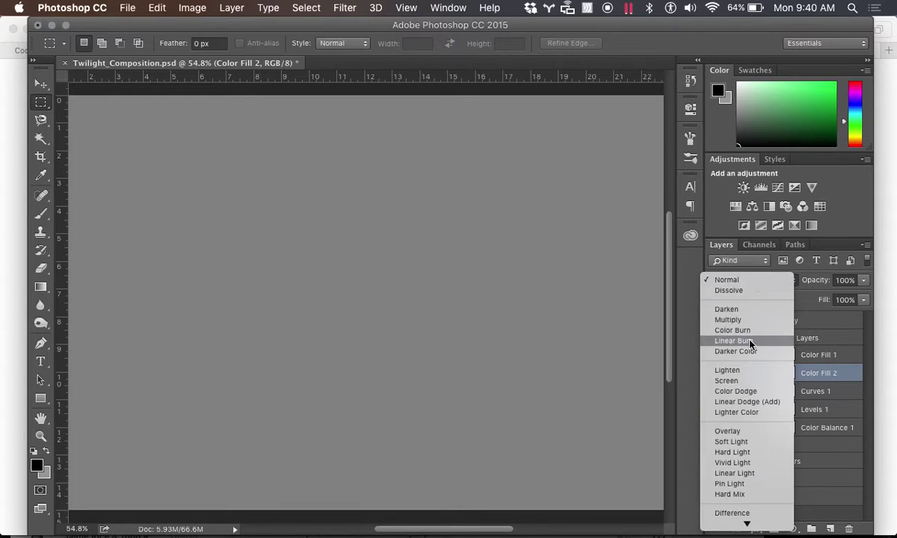
click(754, 433)
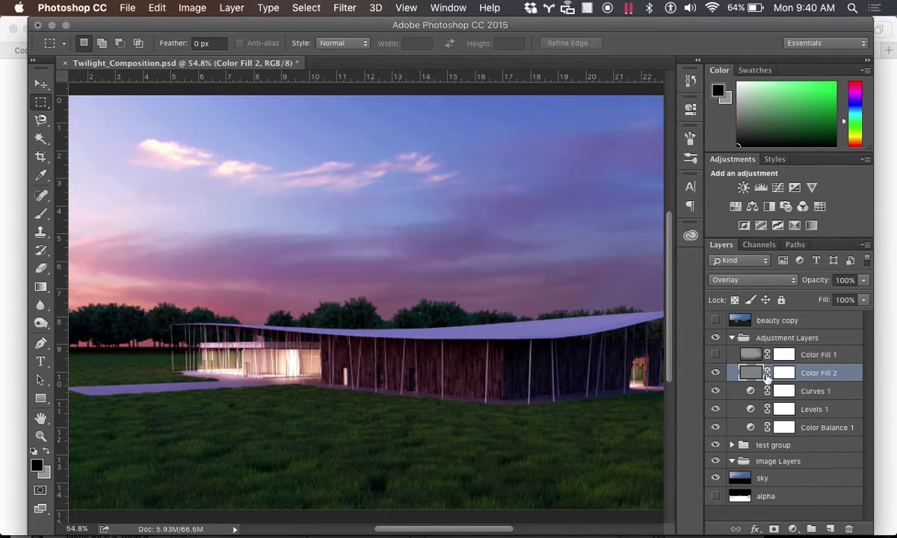
Step: Hide Color Fill 2 and compare the whole image with and without the Color Fill 1 layer, leaving Color Fill 1 visible
click(715, 373)
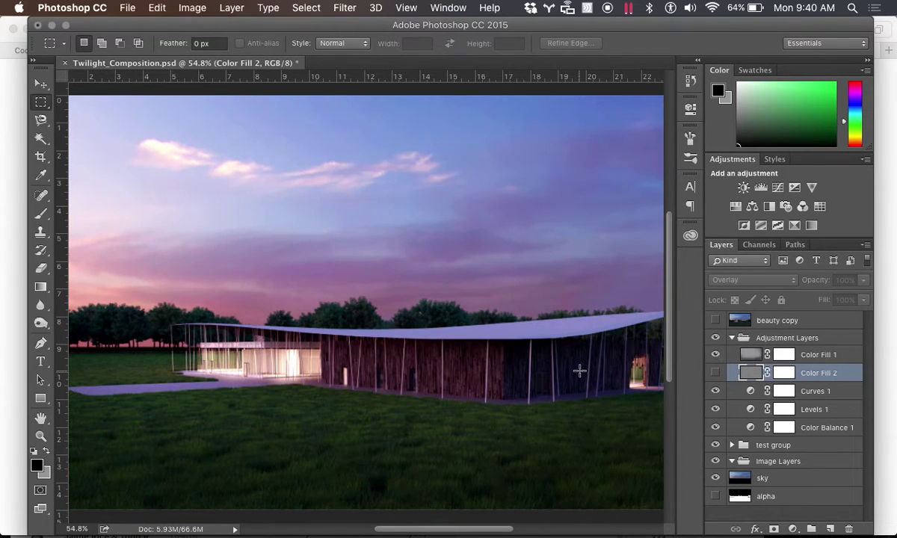
scroll(476, 350, down, 3)
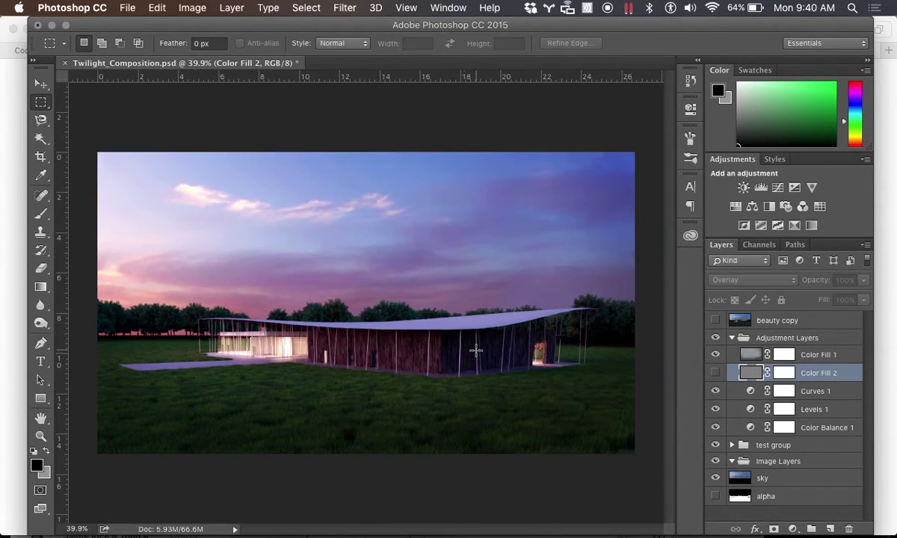
click(715, 355)
click(715, 356)
click(715, 356)
click(715, 356)
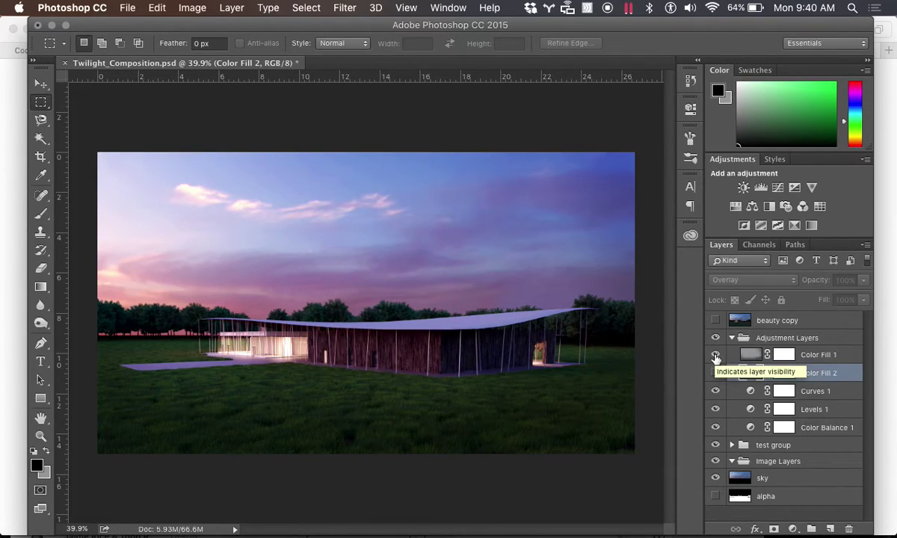
click(715, 356)
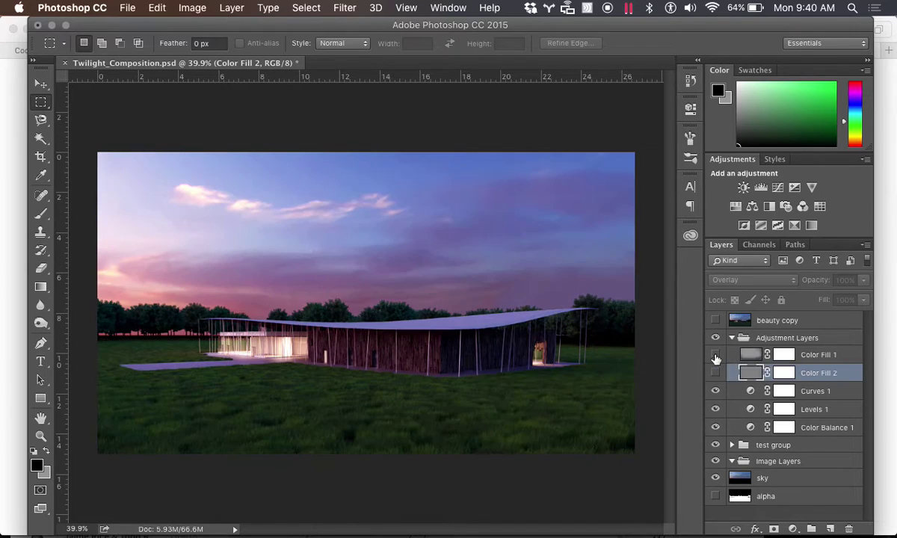
click(715, 356)
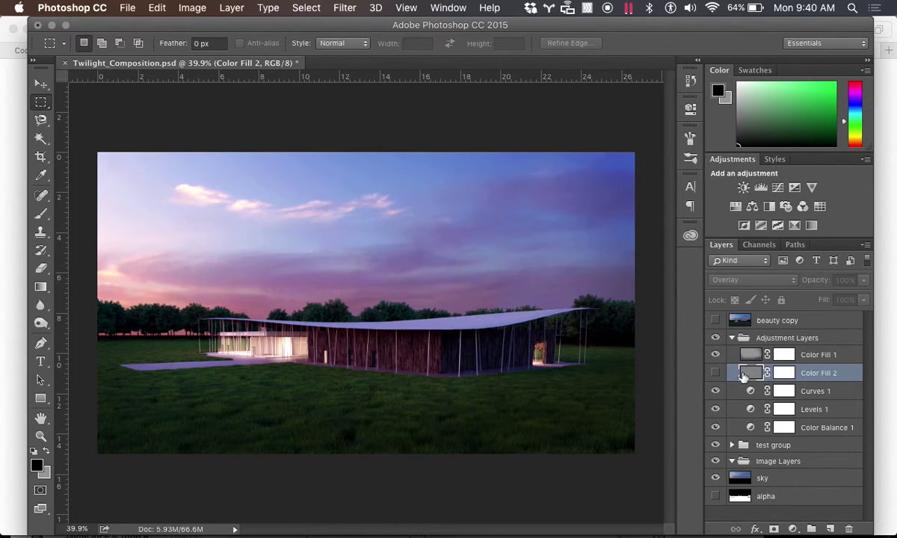
click(715, 355)
click(716, 355)
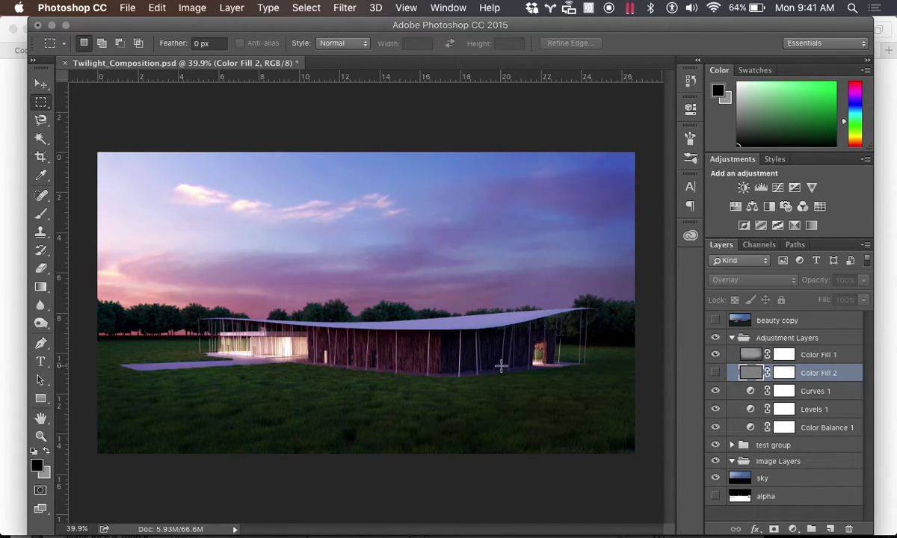
Step: Show the Color Fill 2 layer in place of Color Fill 1 and activate the Dodge/Burn tool
click(713, 357)
click(714, 357)
click(714, 358)
click(716, 373)
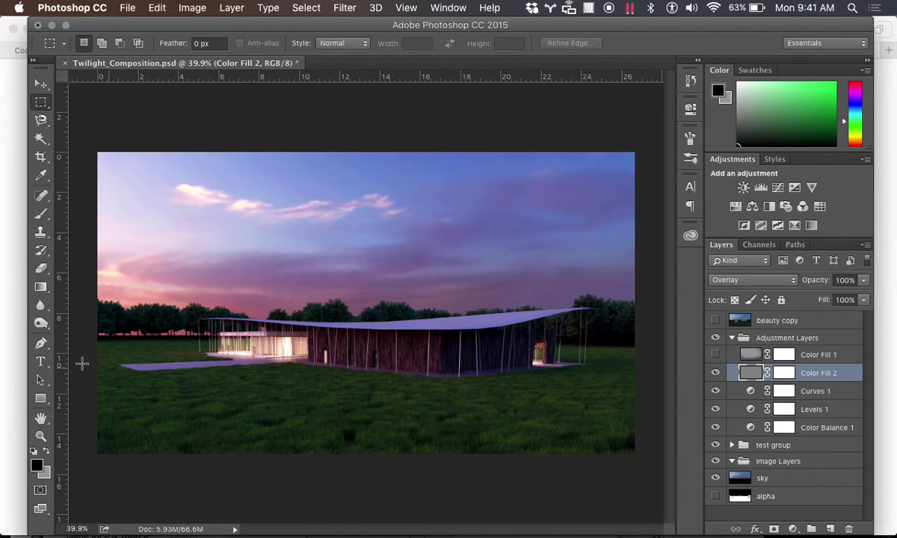
click(40, 323)
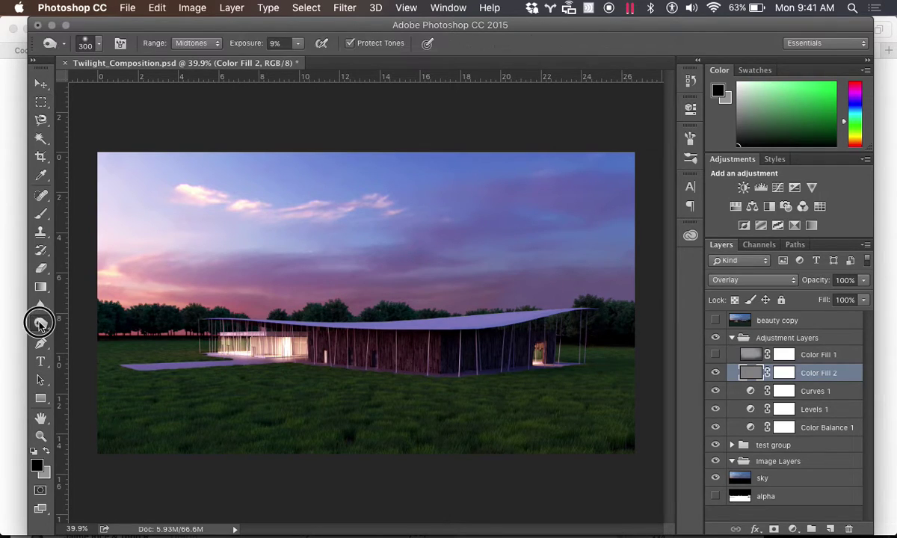
Step: Choose the Burn tool with a soft round 300 px brush and set its exposure to 9%
drag(40, 323, 72, 329)
click(100, 45)
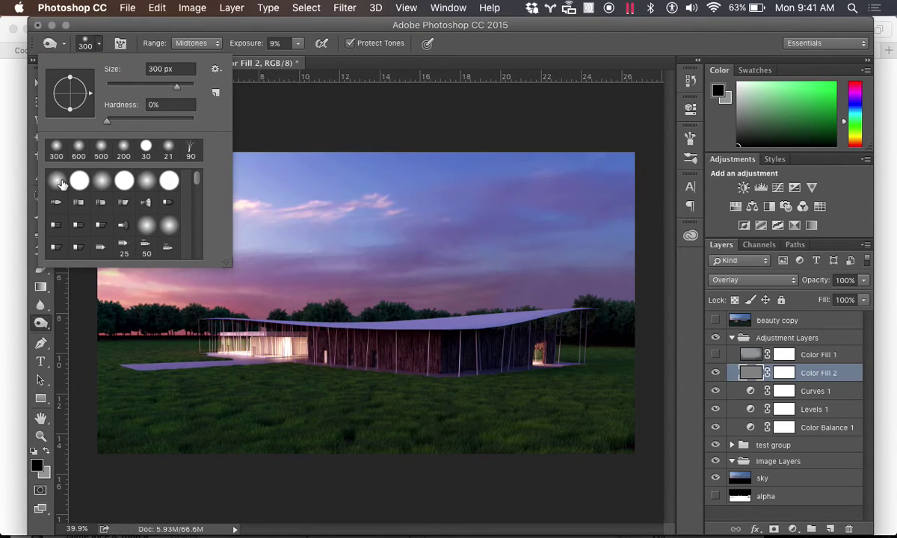
click(55, 151)
double_click(58, 153)
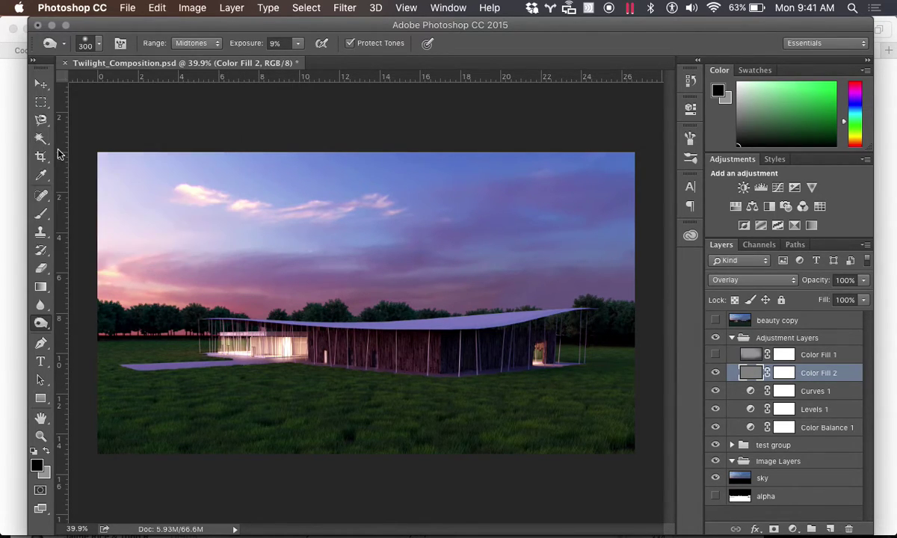
click(99, 47)
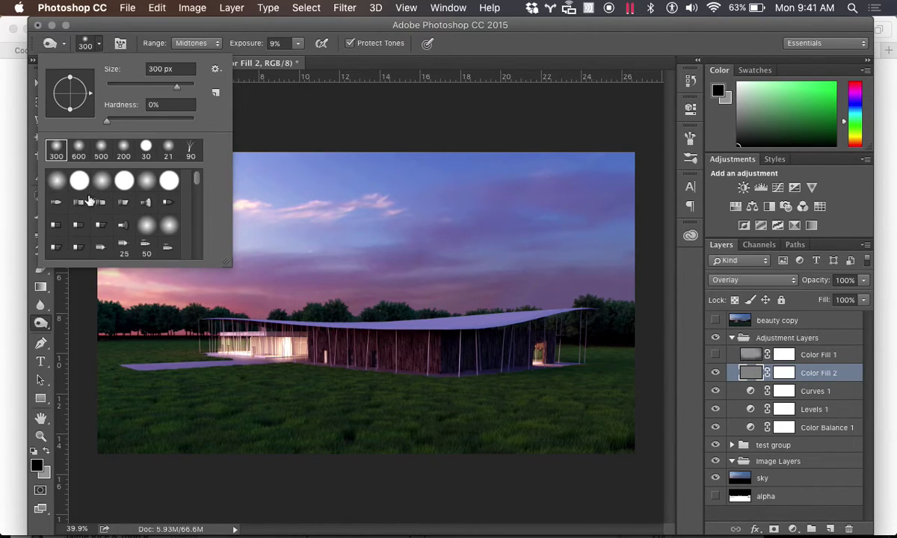
click(475, 47)
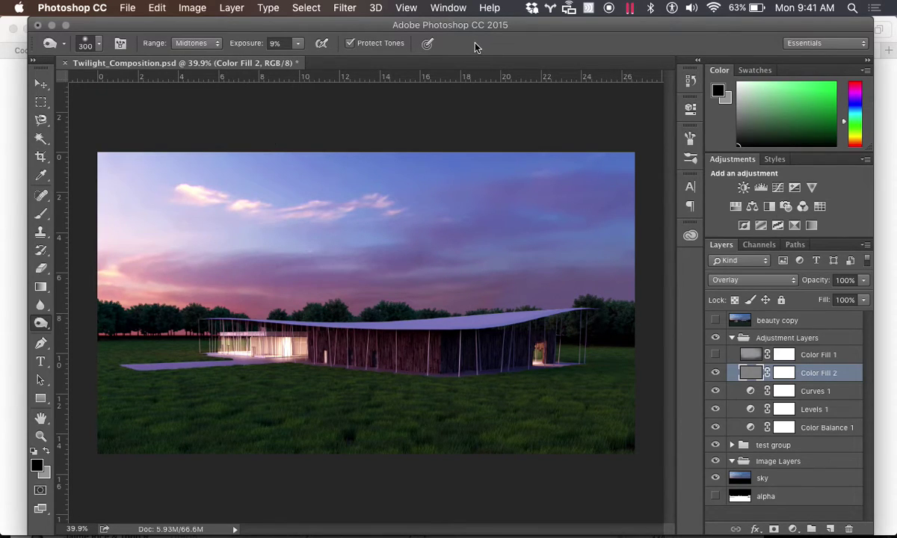
double_click(273, 43)
text(9)
Step: Enlarge the Burn brush to 400 px and darken the grass, corners and right-hand edge of the image on Color Fill 2
key(bracketleft)
key(bracketleft)
key(bracketleft)
key(bracketleft)
key(bracketleft)
key(bracketright)
key(bracketright)
key(bracketright)
key(bracketright)
key(bracketright)
key(bracketright)
key(bracketright)
key(bracketleft)
key(bracketleft)
key(bracketleft)
key(bracketleft)
key(bracketleft)
key(bracketright)
key(bracketright)
key(bracketright)
key(bracketright)
key(bracketleft)
key(bracketright)
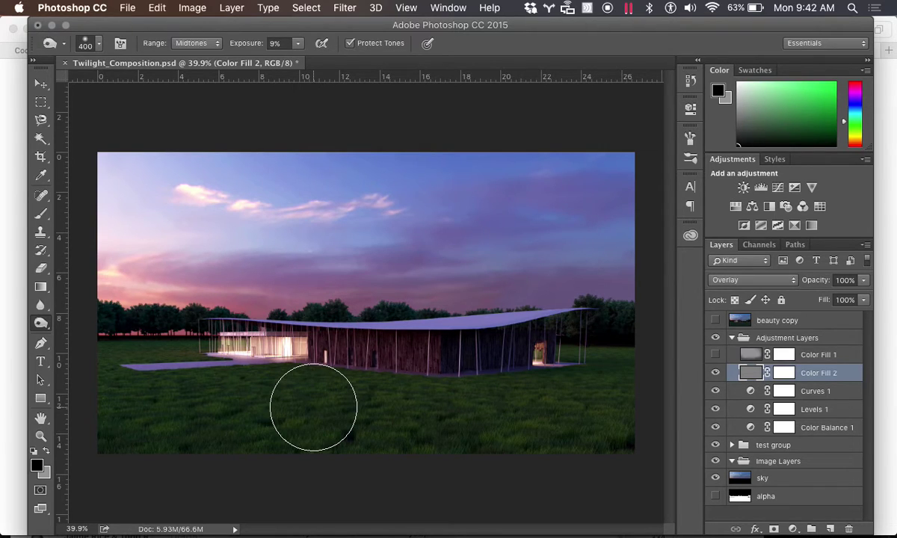
drag(165, 394, 206, 416)
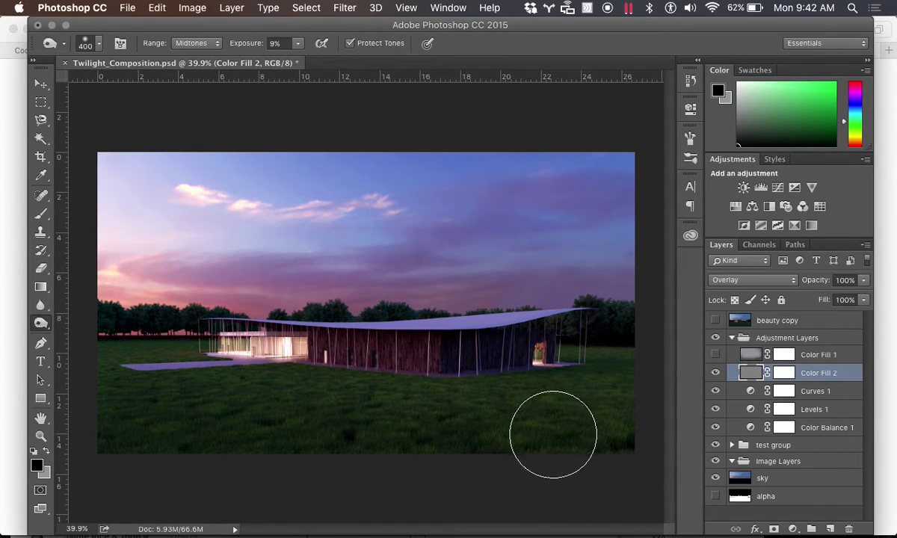
mouse_move(674, 388)
mouse_down()
mouse_move(620, 362)
mouse_move(620, 390)
mouse_move(639, 381)
mouse_move(639, 396)
mouse_up()
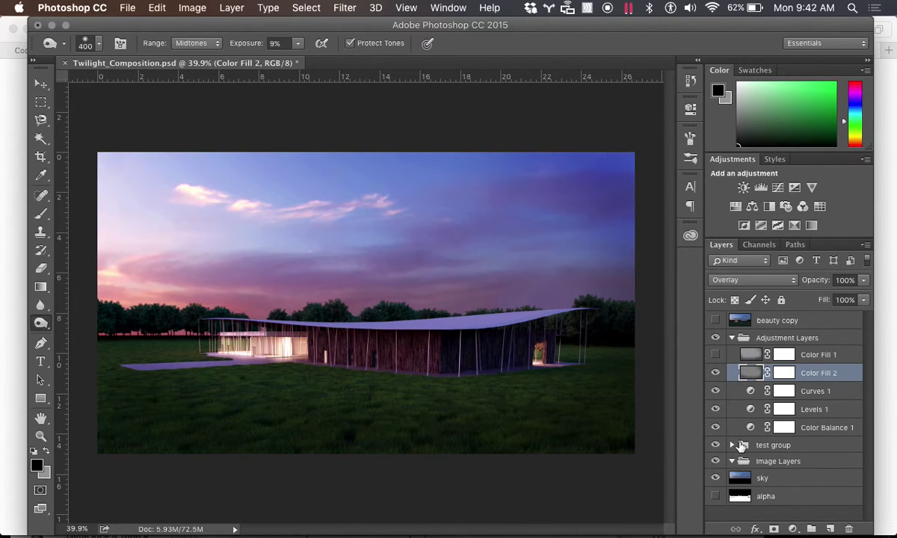
Step: Compare the image with and without the burned Color Fill 2 layer, leaving the layer visible
click(715, 373)
click(716, 373)
click(716, 373)
click(716, 373)
Step: Dodge the left-hand sky, horizon glow and lit facade at 50% exposure, starting with a 300 px brush and reducing it to 200 px
click(40, 323)
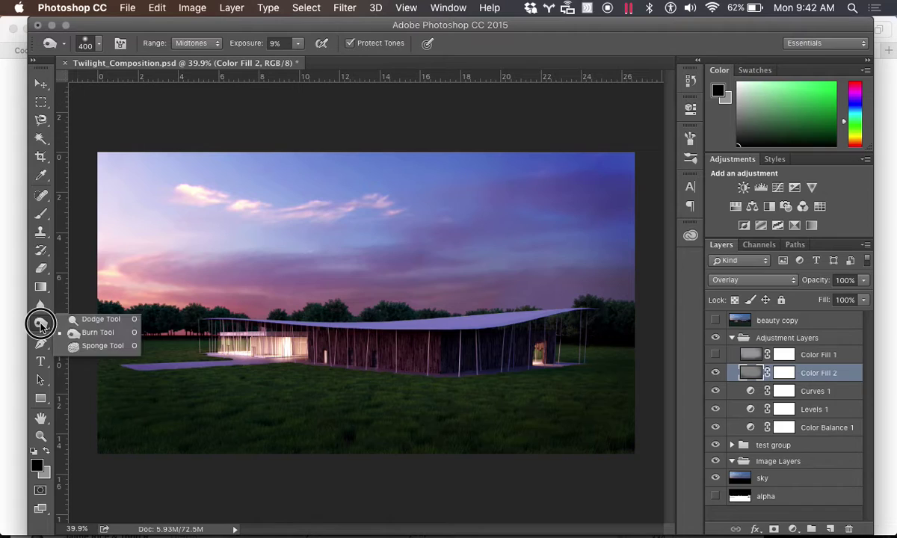
click(82, 329)
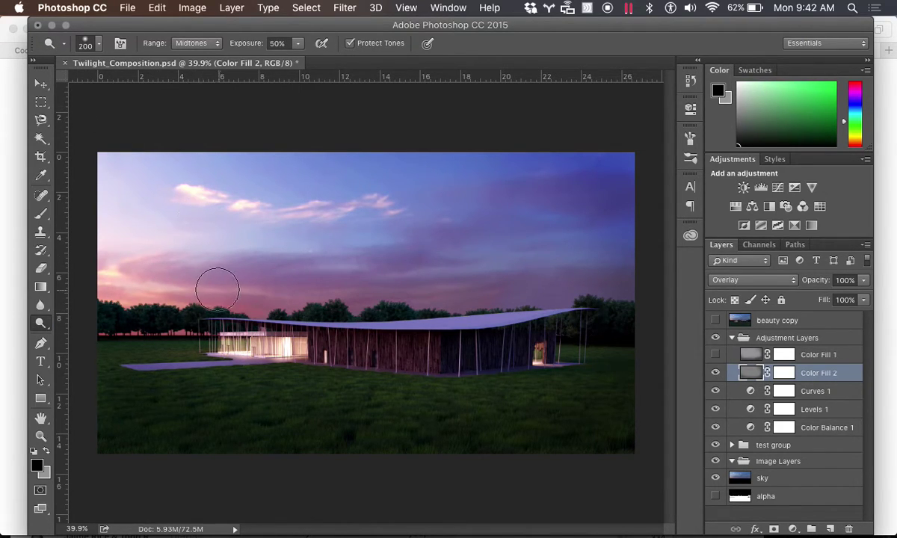
key(bracketright)
key(bracketright)
mouse_move(190, 285)
mouse_down()
mouse_move(225, 297)
mouse_move(123, 282)
mouse_move(113, 275)
mouse_move(136, 276)
mouse_move(103, 261)
mouse_move(107, 285)
mouse_move(131, 289)
mouse_move(98, 290)
mouse_move(147, 294)
mouse_move(124, 327)
mouse_move(114, 325)
mouse_move(150, 328)
mouse_move(111, 319)
mouse_move(161, 326)
mouse_move(119, 336)
mouse_move(177, 331)
mouse_up()
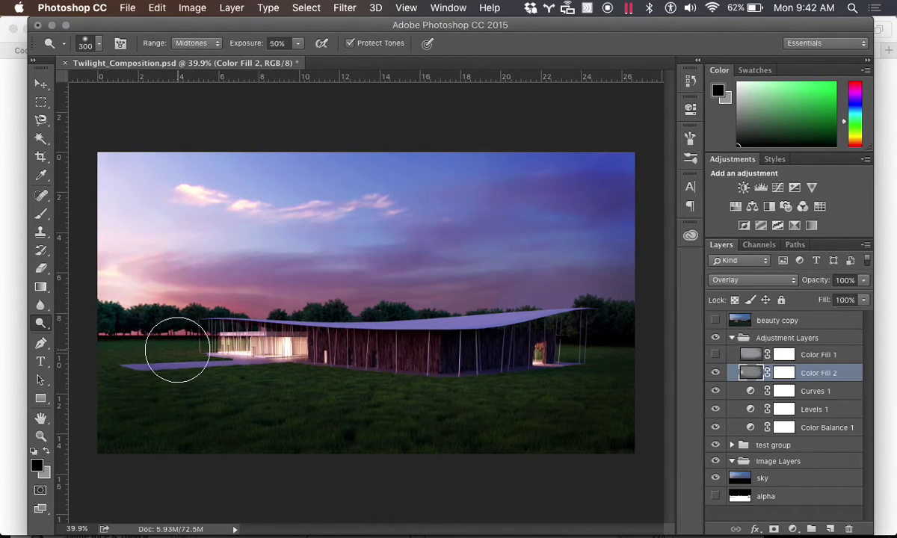
mouse_move(182, 226)
mouse_down()
mouse_move(210, 249)
mouse_move(274, 202)
mouse_move(141, 222)
mouse_move(234, 230)
mouse_move(309, 273)
mouse_move(158, 302)
mouse_move(170, 277)
mouse_move(358, 344)
mouse_move(290, 358)
mouse_move(260, 308)
mouse_move(284, 343)
mouse_move(231, 319)
mouse_move(390, 370)
mouse_up()
key(bracketleft)
key(bracketleft)
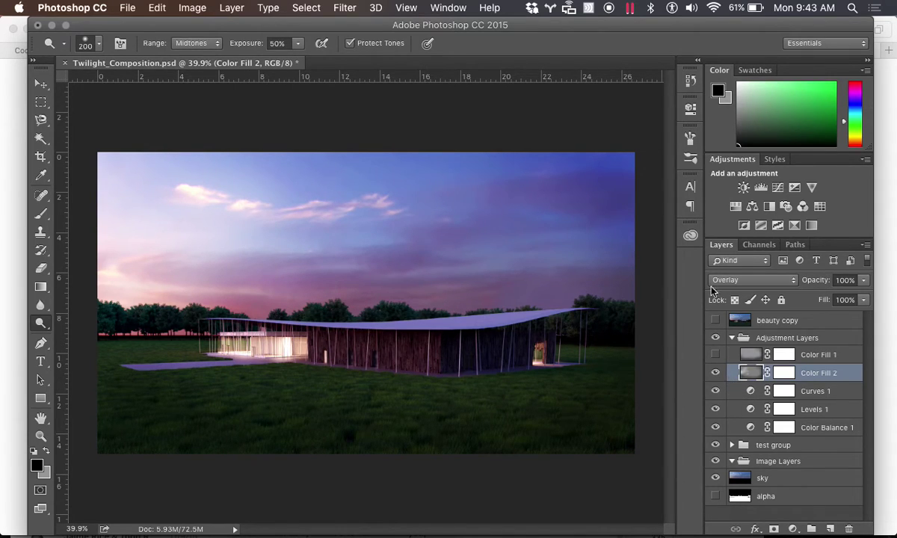
Step: Switch Color Fill 2 to Normal blending to examine the painted light and dark areas, and restore its Overlay mode
click(771, 351)
click(757, 287)
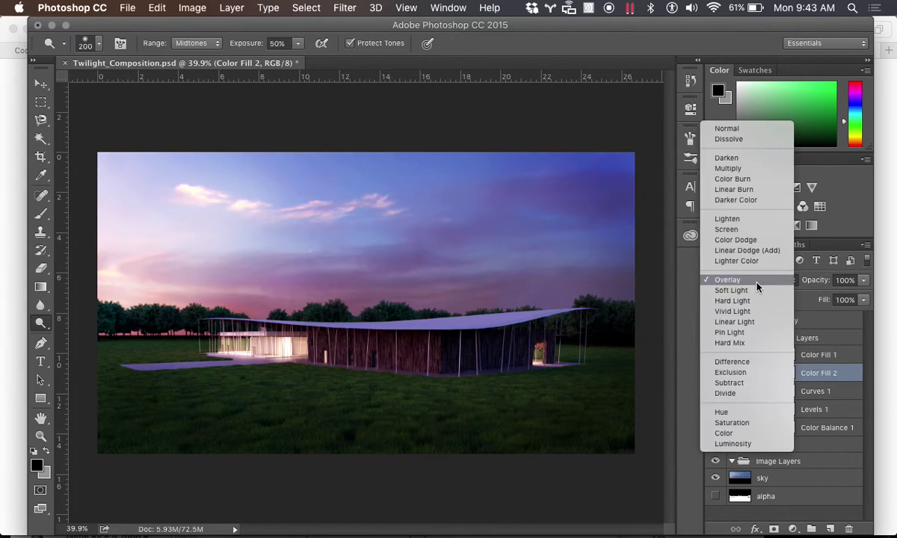
click(750, 128)
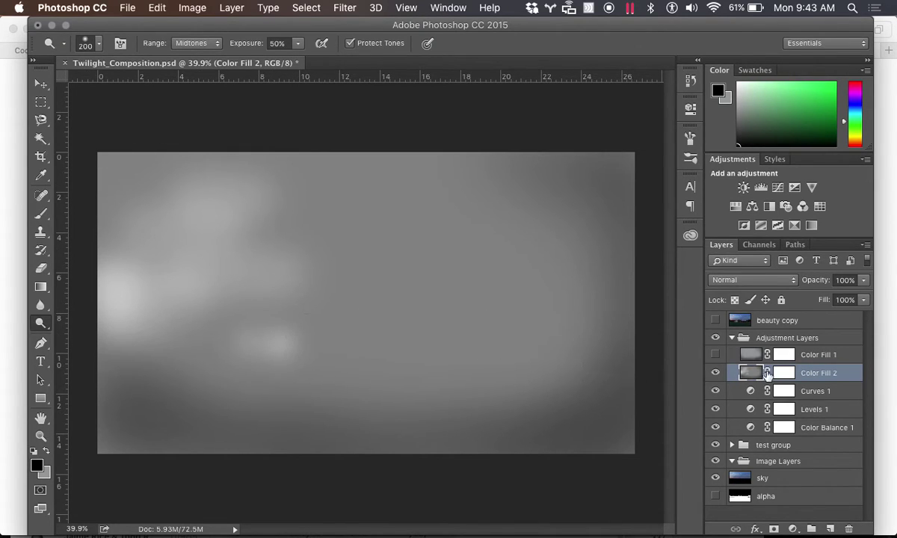
click(763, 282)
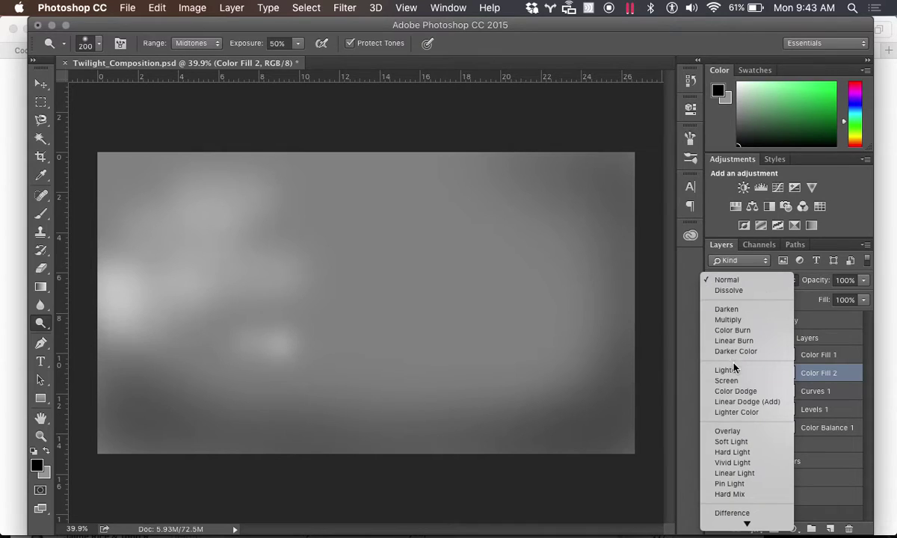
click(740, 432)
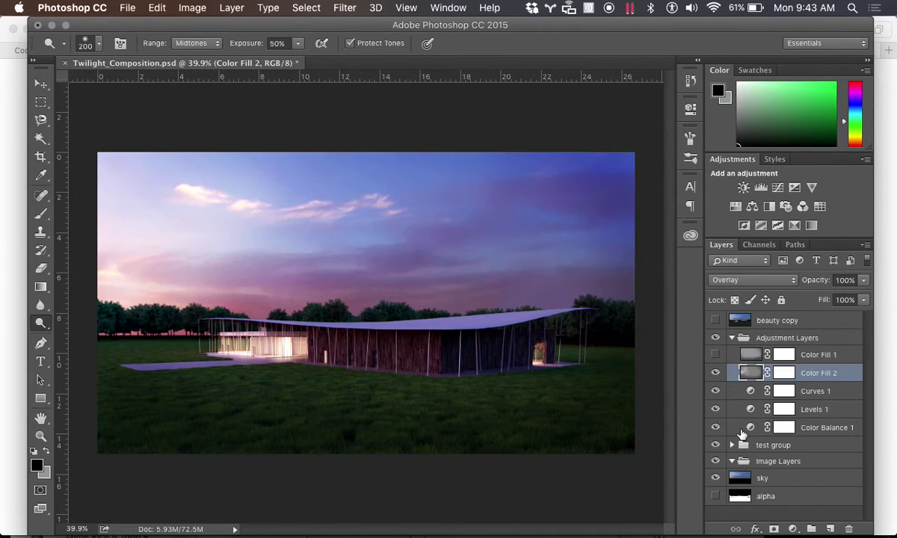
Step: Toggle Color Fill 2 repeatedly to examine the combined effect of dodging and burning, leaving it visible
click(715, 373)
click(715, 372)
click(716, 373)
click(715, 373)
click(715, 373)
click(715, 373)
click(715, 373)
click(715, 373)
click(716, 373)
click(716, 373)
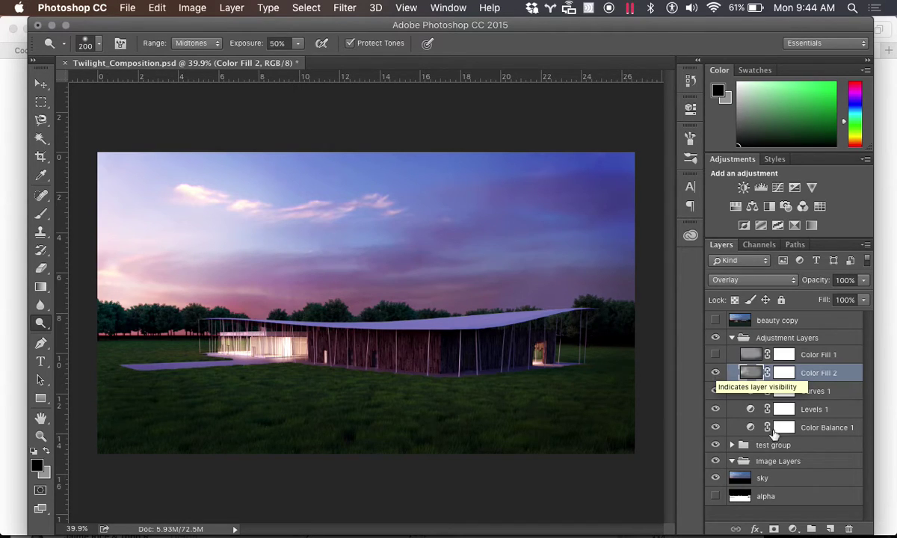
Step: Collapse the Adjustment Layers group, look inside the test group and make the beauty copy layer visible
click(733, 337)
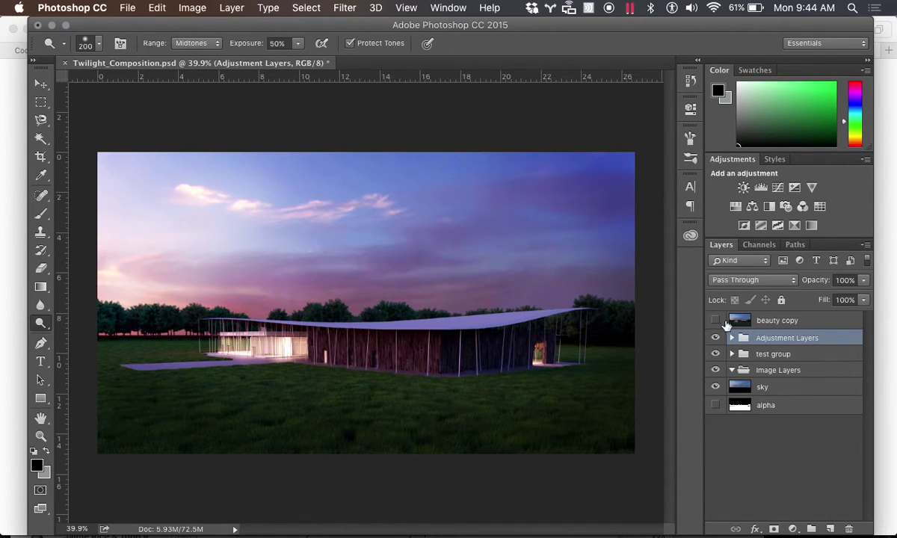
click(778, 323)
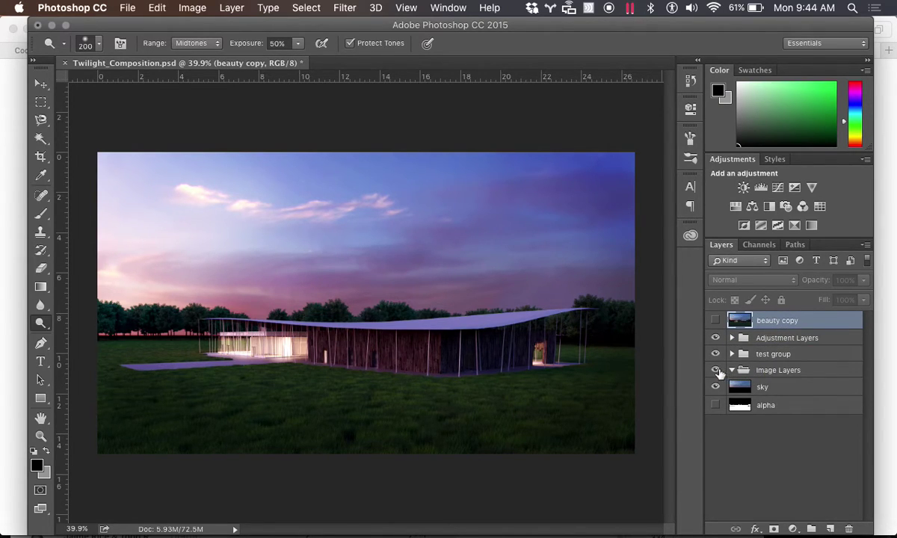
click(732, 353)
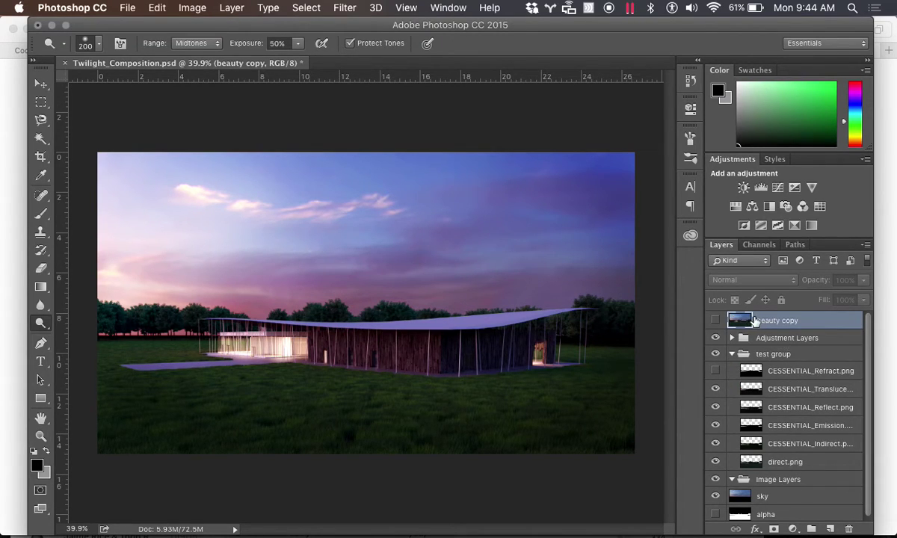
click(715, 319)
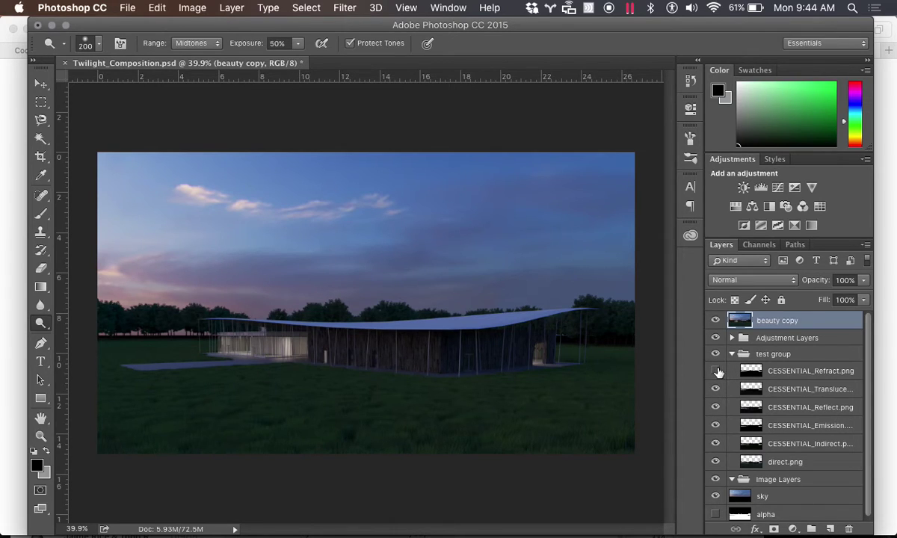
Step: Collapse the test group, move the Adjustment Layers group above beauty copy and check which layers it contains
click(740, 337)
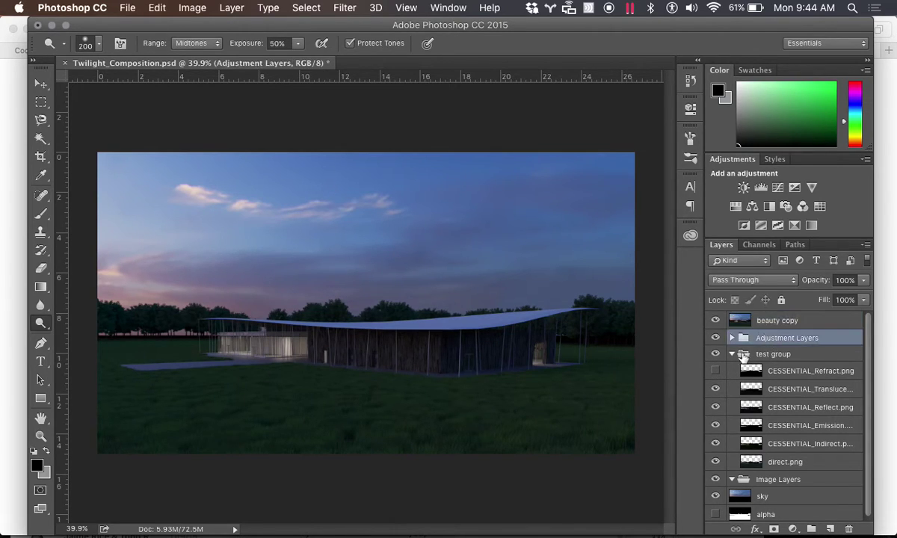
click(732, 354)
drag(785, 338, 781, 314)
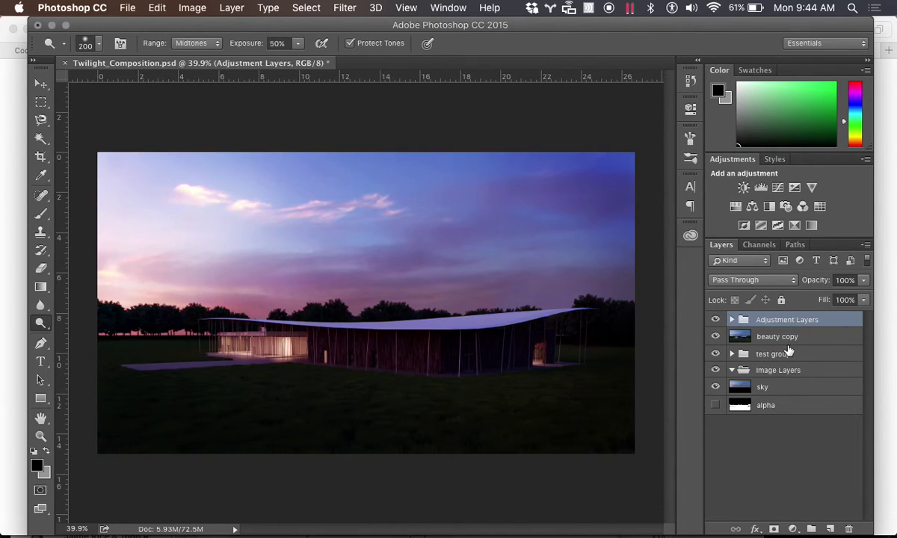
click(731, 320)
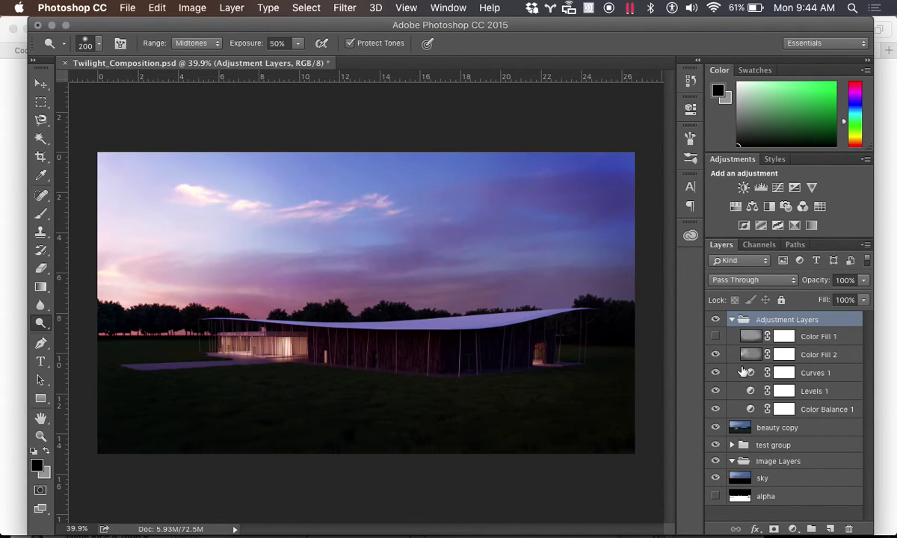
click(732, 320)
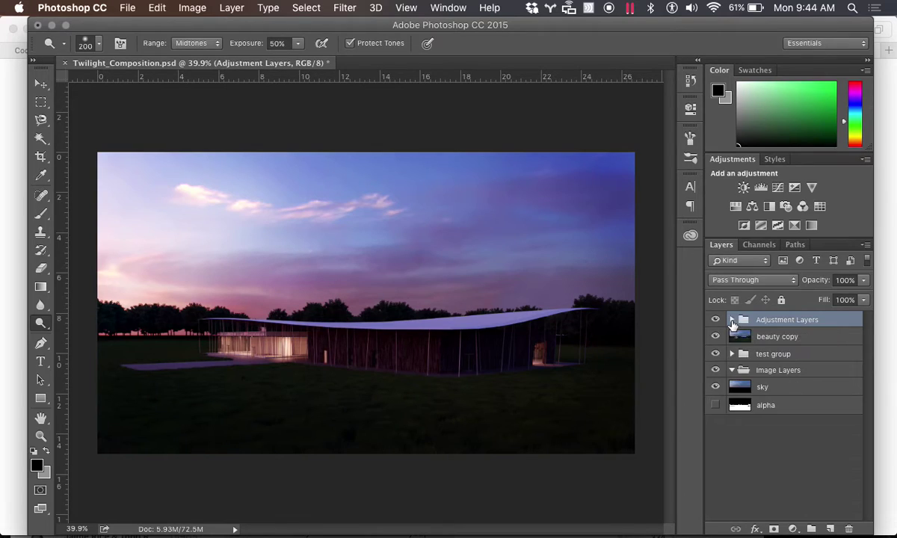
Step: Duplicate the Adjustment Layers group and place the copy between the beauty copy layer and the test group
right_click(762, 325)
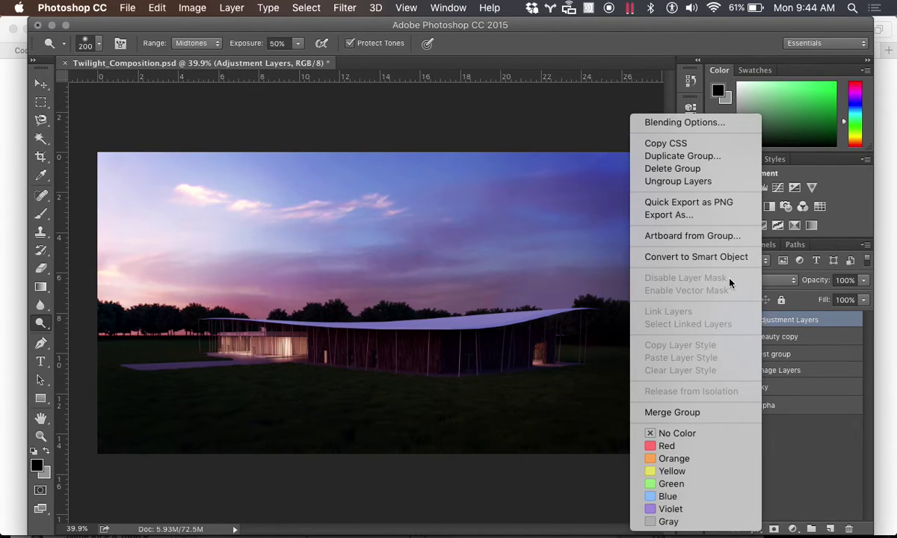
click(807, 320)
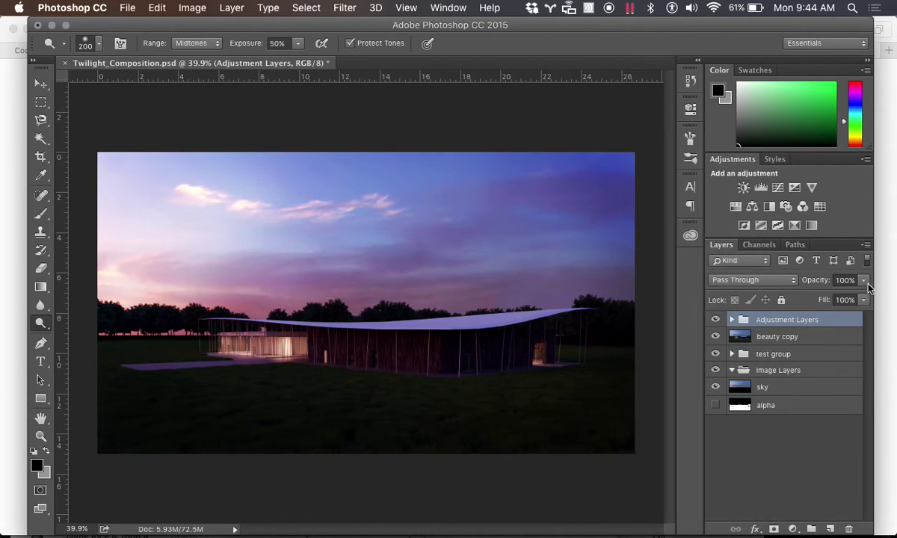
click(864, 246)
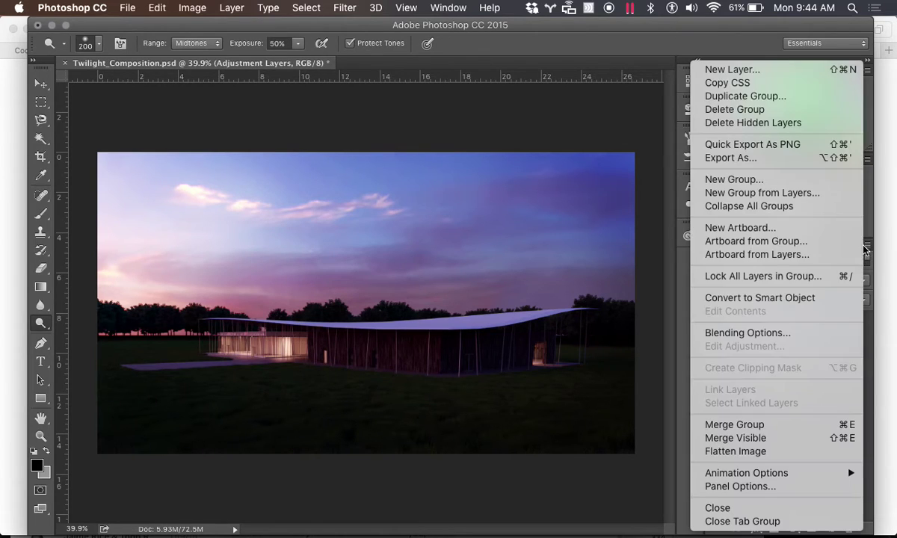
click(762, 97)
click(644, 264)
drag(786, 327, 802, 366)
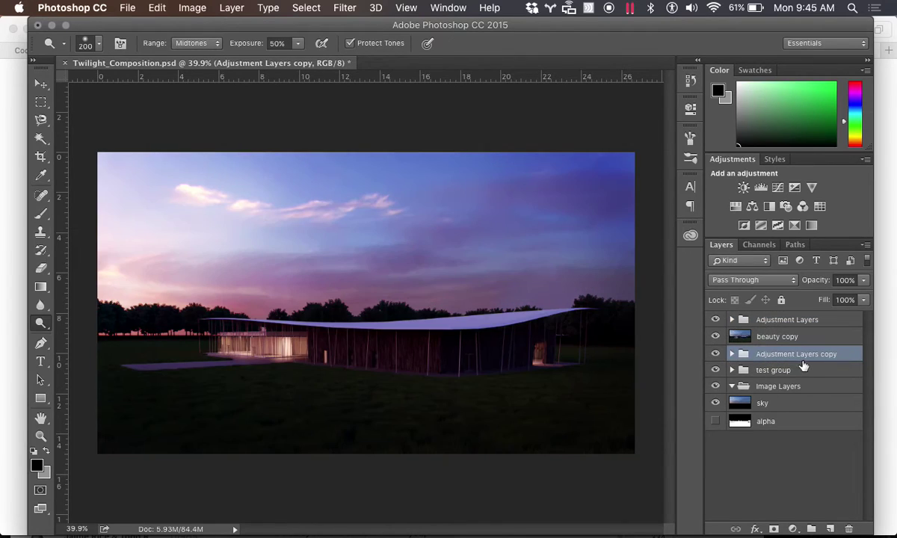
Step: Brighten the Levels 1 adjustment above beauty copy by raising the midtones to about 1.2 with the highlight input at 214
click(733, 320)
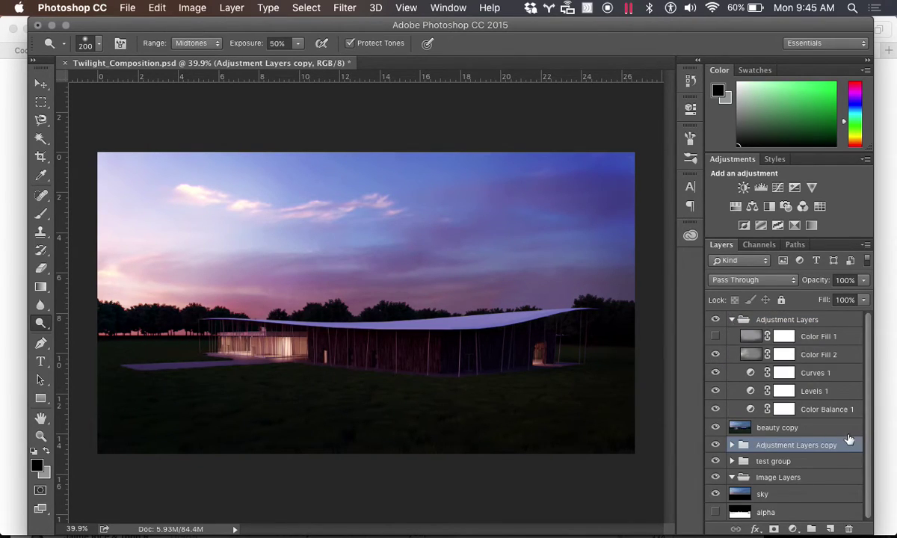
click(751, 395)
double_click(751, 395)
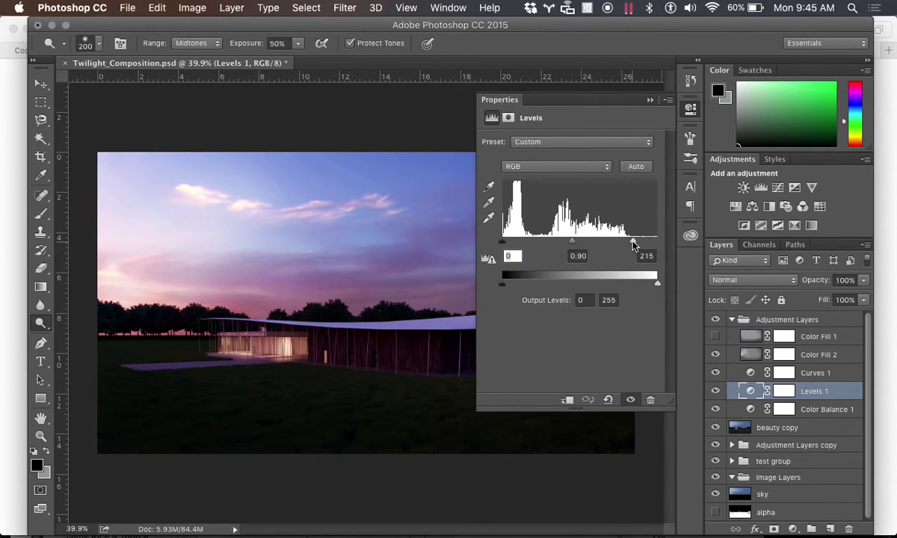
drag(633, 243, 627, 244)
mouse_move(570, 244)
mouse_down()
mouse_move(548, 242)
mouse_move(556, 244)
mouse_up()
drag(626, 242, 631, 243)
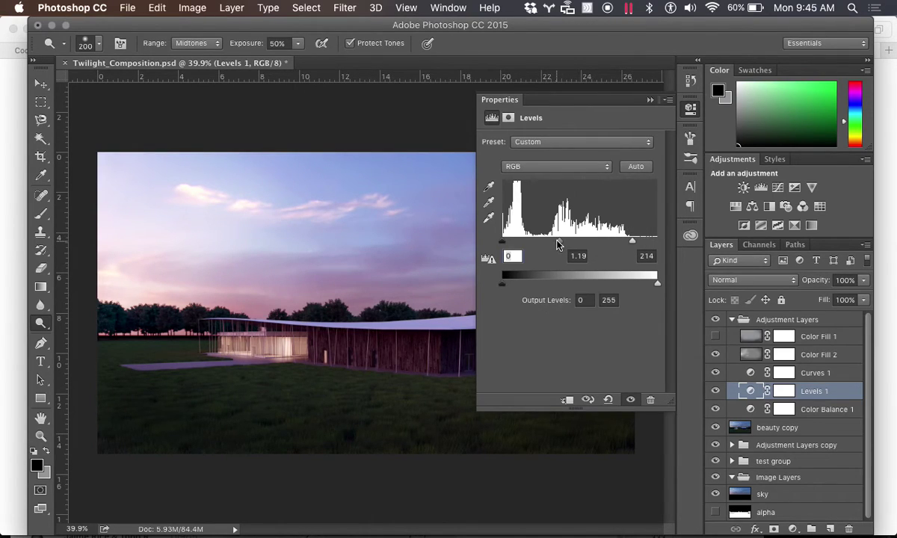
drag(560, 244, 556, 242)
click(650, 99)
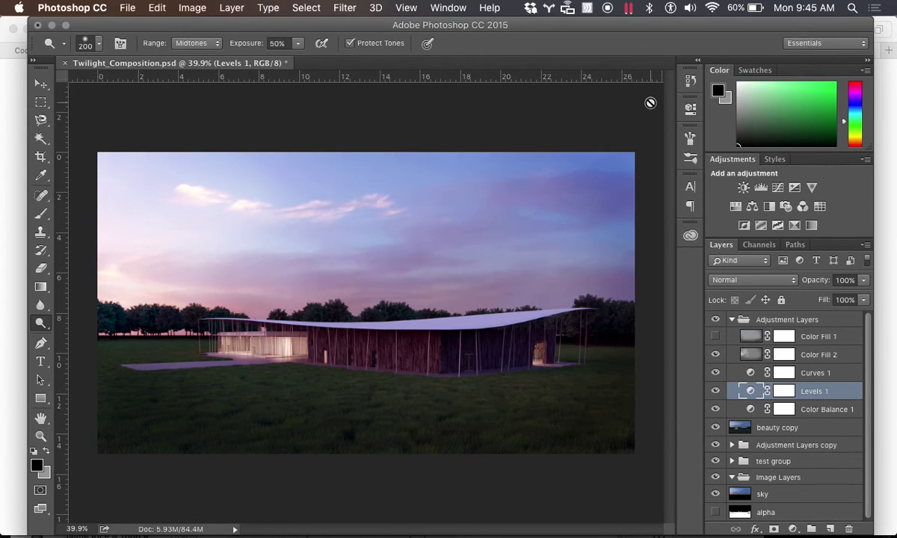
Step: Reshape the Curves 1 adjustment by shifting its highlight and shadow points slightly and moving the midtone point to input 135, output 128
click(751, 374)
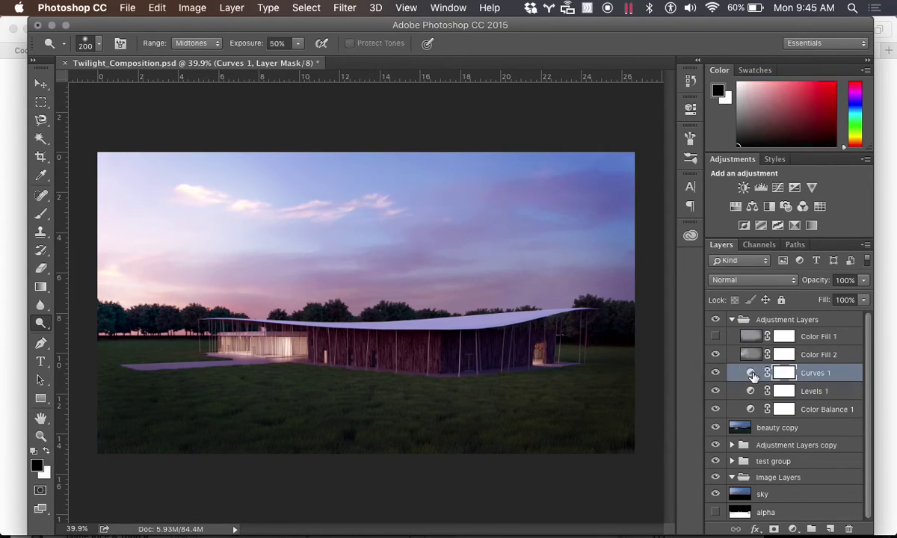
double_click(752, 374)
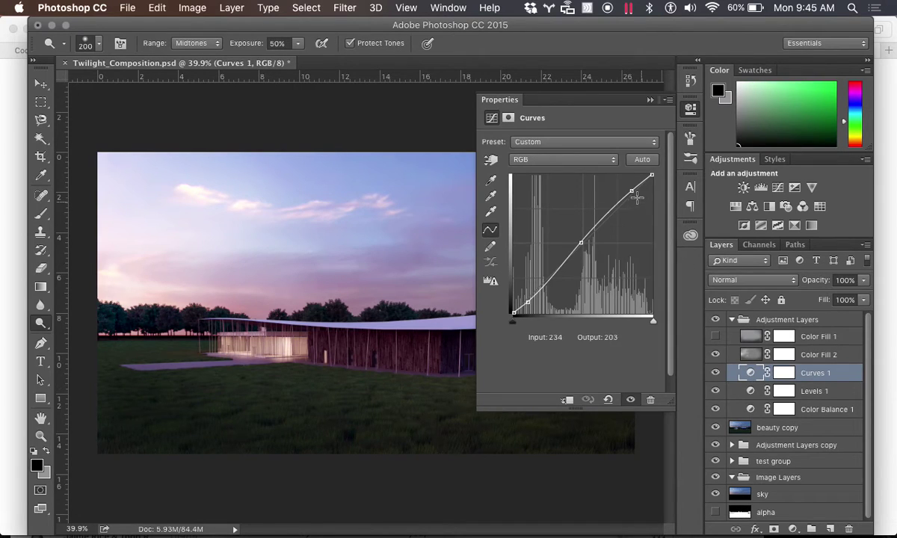
drag(631, 192, 629, 193)
mouse_move(584, 240)
mouse_down()
mouse_move(590, 252)
mouse_move(589, 240)
mouse_up()
drag(527, 302, 528, 302)
drag(587, 241, 587, 248)
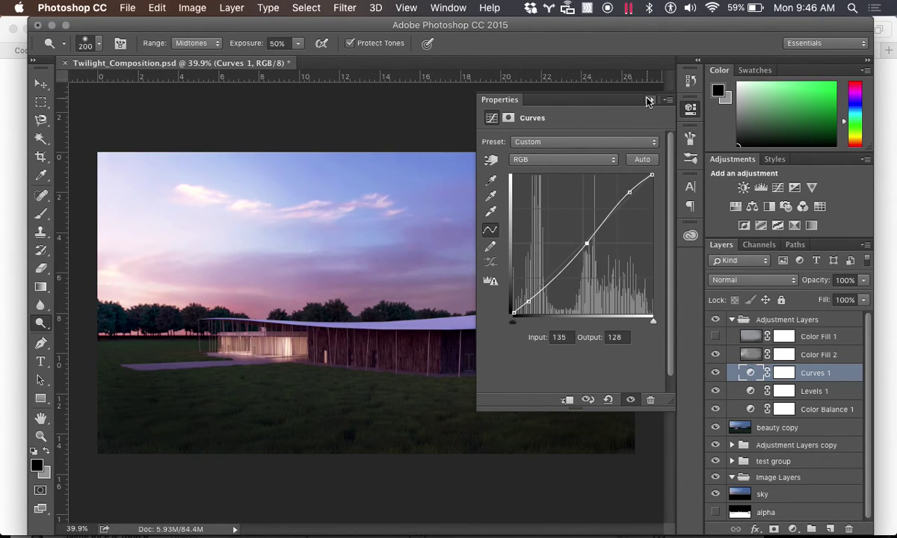
Step: Toggle the Color Fill 2, Color Fill 1 and Color Balance 1 layers to check their effect on the beauty render
click(649, 101)
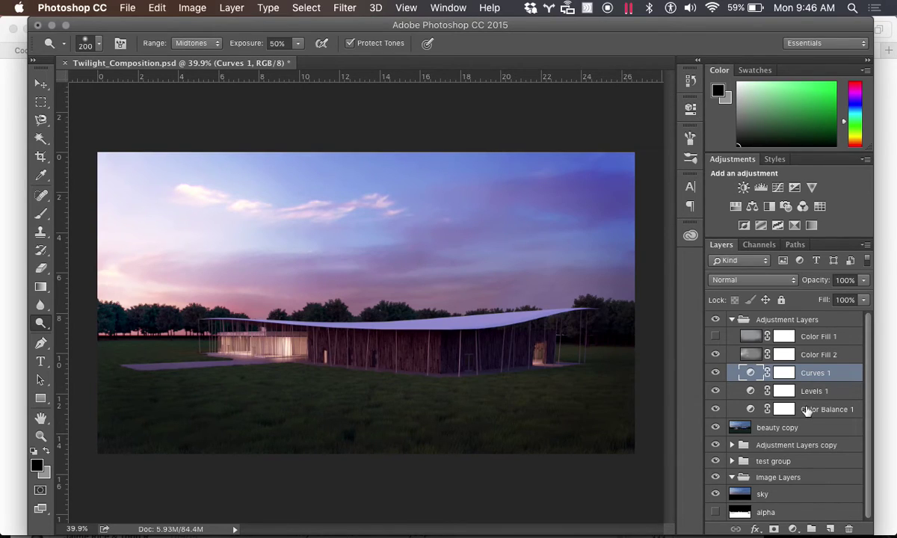
click(715, 355)
click(715, 355)
click(715, 337)
click(715, 410)
click(715, 410)
Step: Move the beauty copy layer into the Adjustment Layers group, beneath Color Balance 1
click(768, 429)
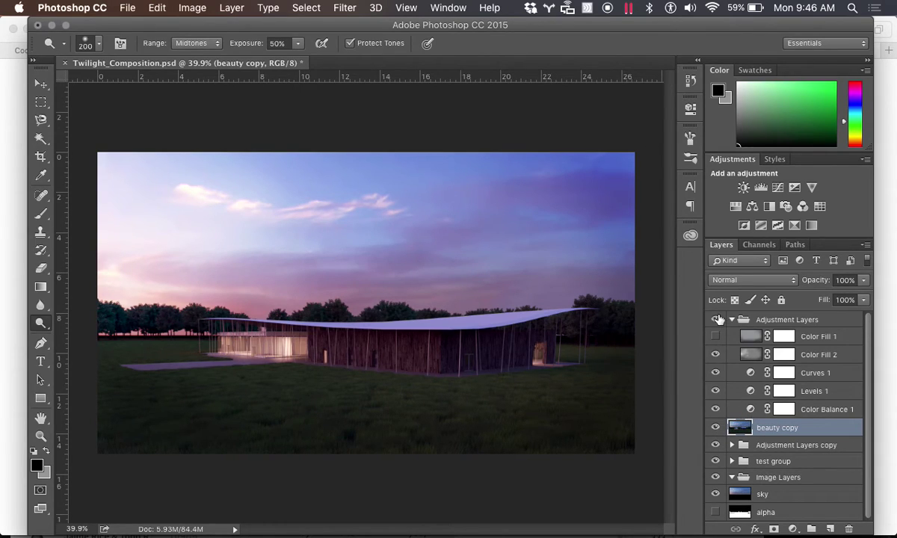
mouse_move(784, 432)
mouse_down()
mouse_move(766, 376)
mouse_move(772, 322)
mouse_move(777, 430)
mouse_up()
Step: Toggle the Adjustment Layers group's visibility repeatedly to compare the adjusted beauty render with the composited render passes
click(714, 321)
click(714, 321)
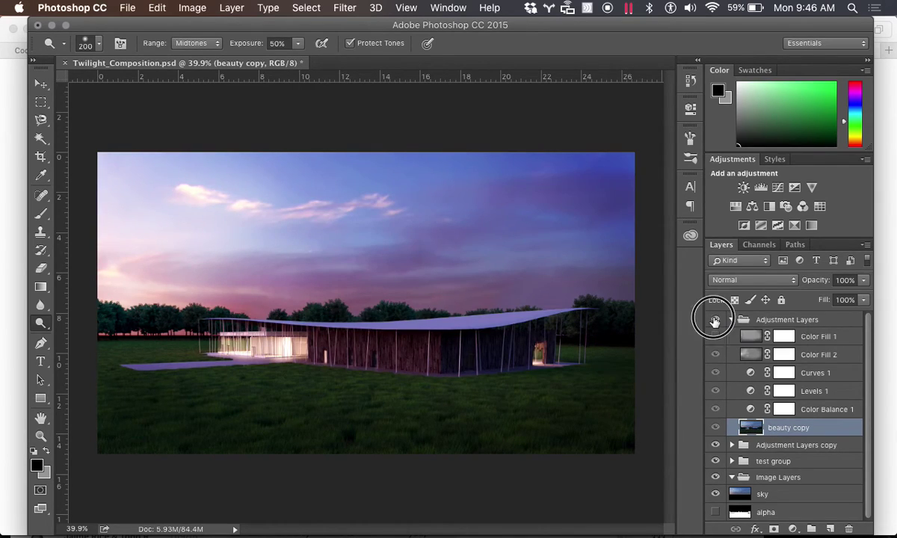
click(714, 321)
click(714, 320)
click(714, 321)
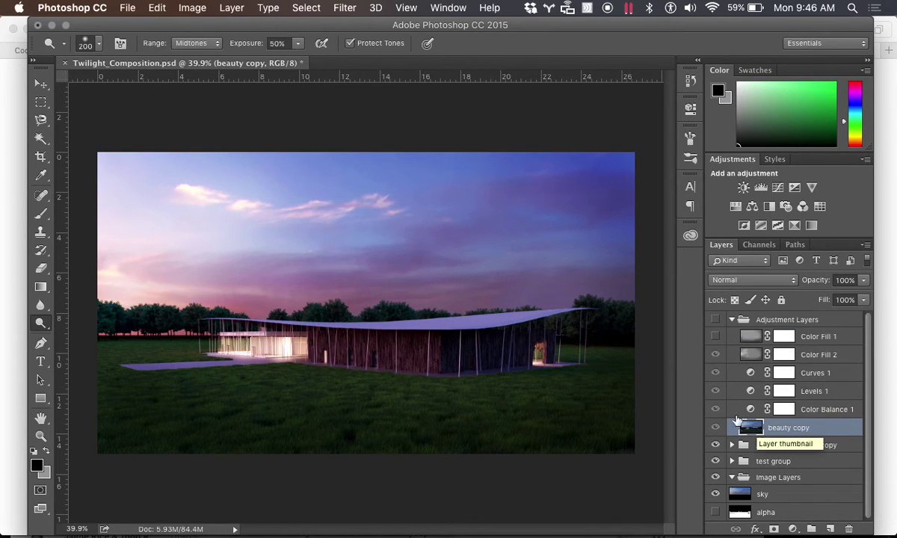
click(716, 321)
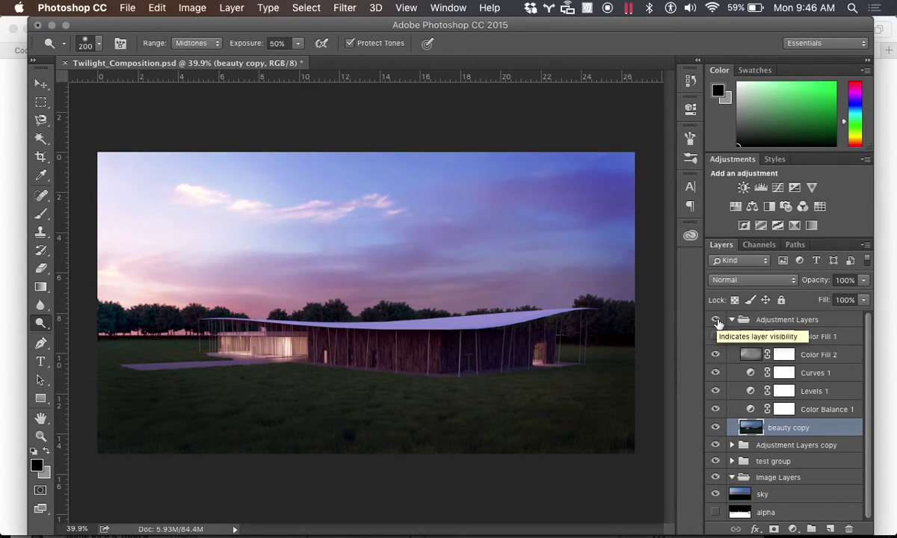
click(716, 320)
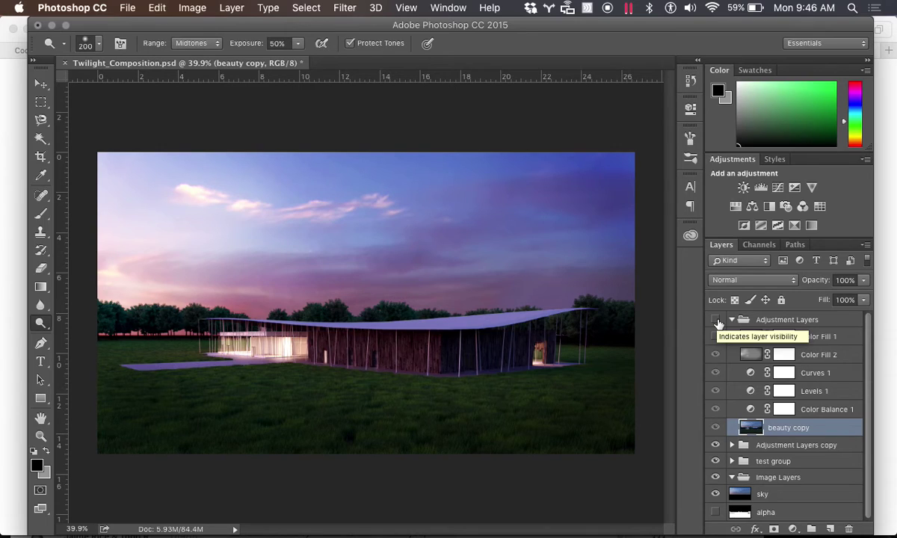
click(717, 322)
click(717, 322)
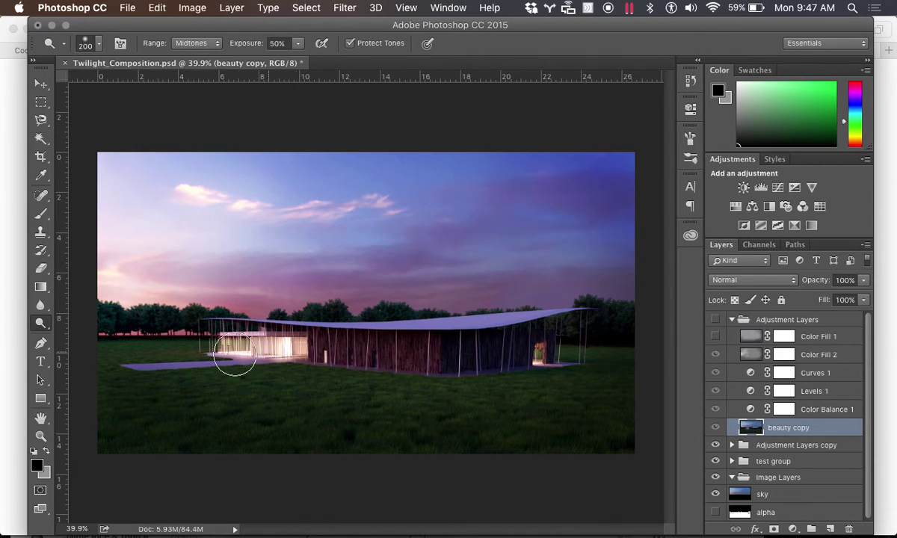
click(715, 320)
click(715, 320)
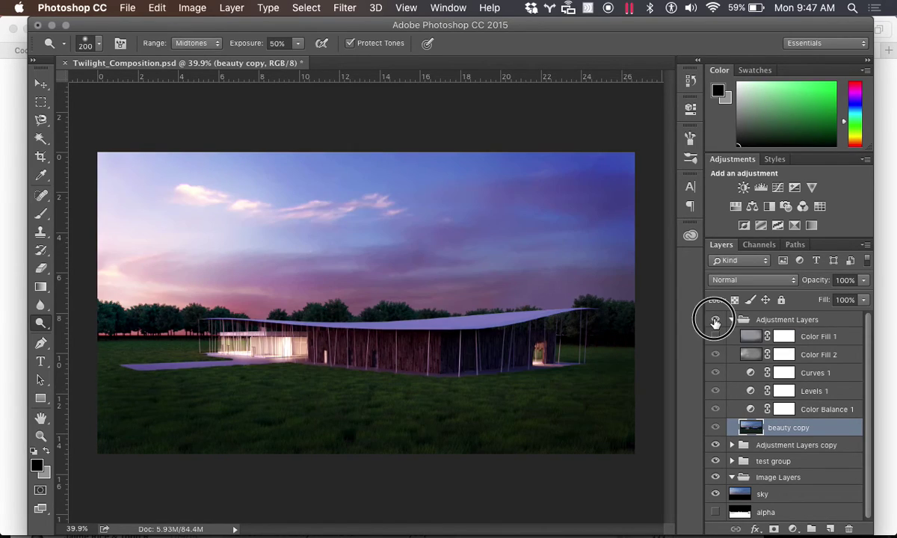
click(715, 319)
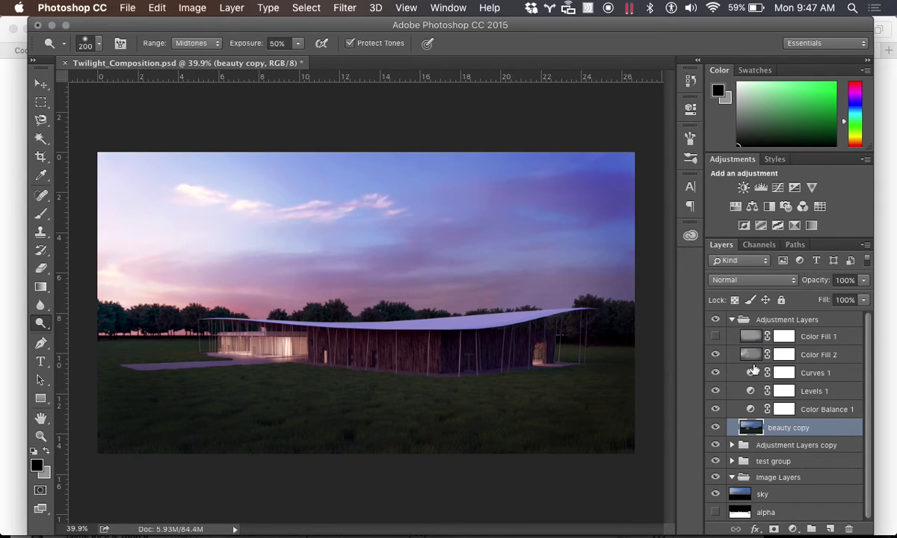
click(716, 320)
click(715, 320)
click(716, 321)
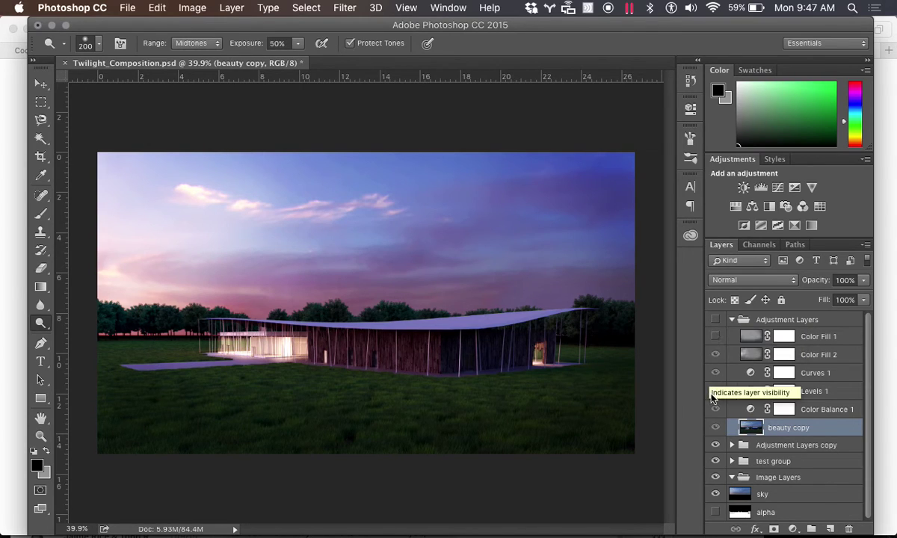
Step: Check the effect of Color Fill 1 on the beauty version and leave the Adjustment Layers group hidden
click(717, 338)
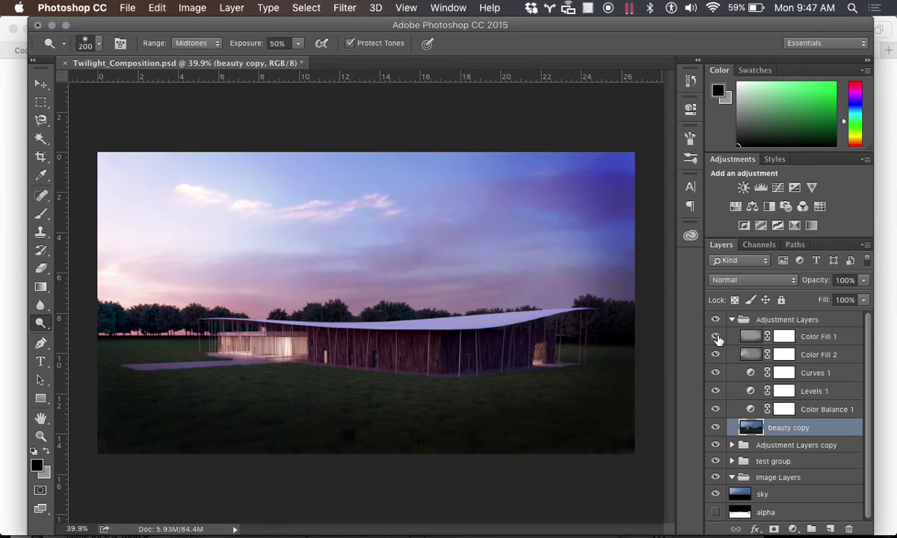
click(715, 335)
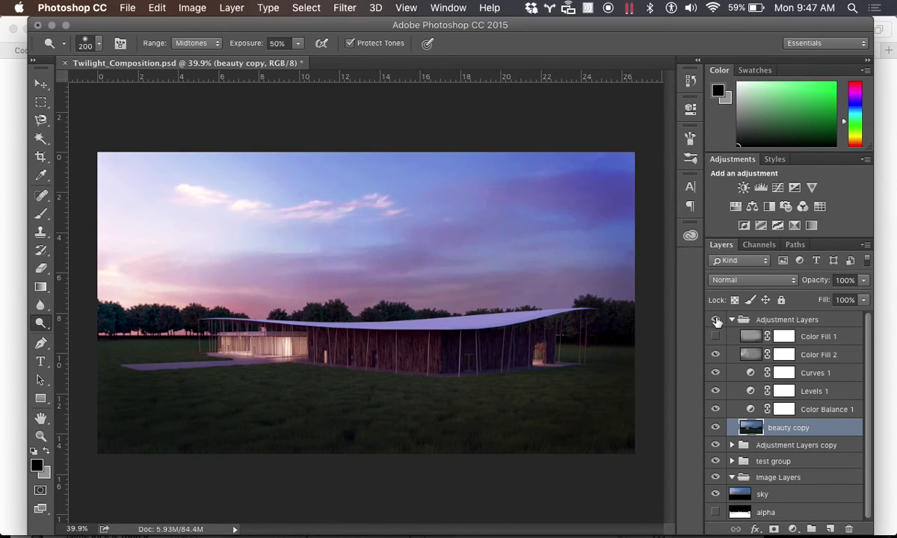
click(716, 320)
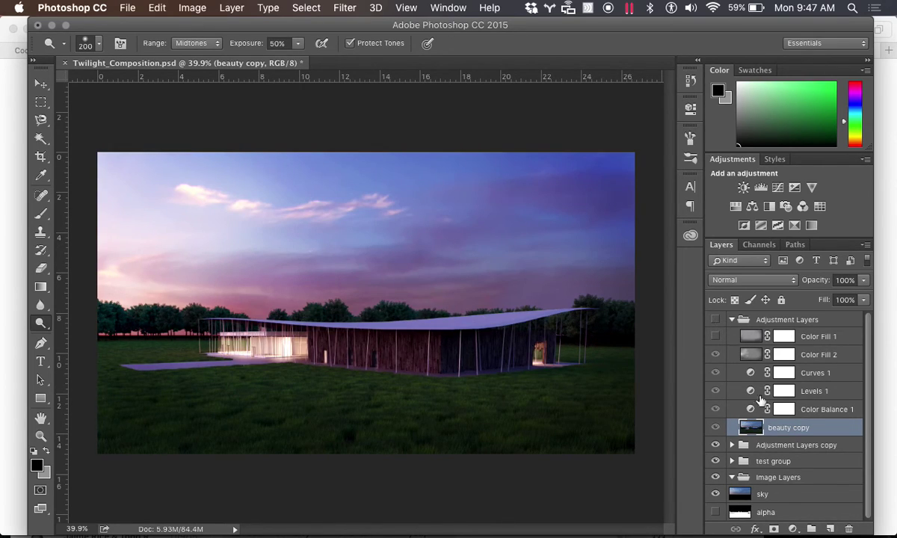
Step: Expand the test group and review the render passes it contains
click(732, 462)
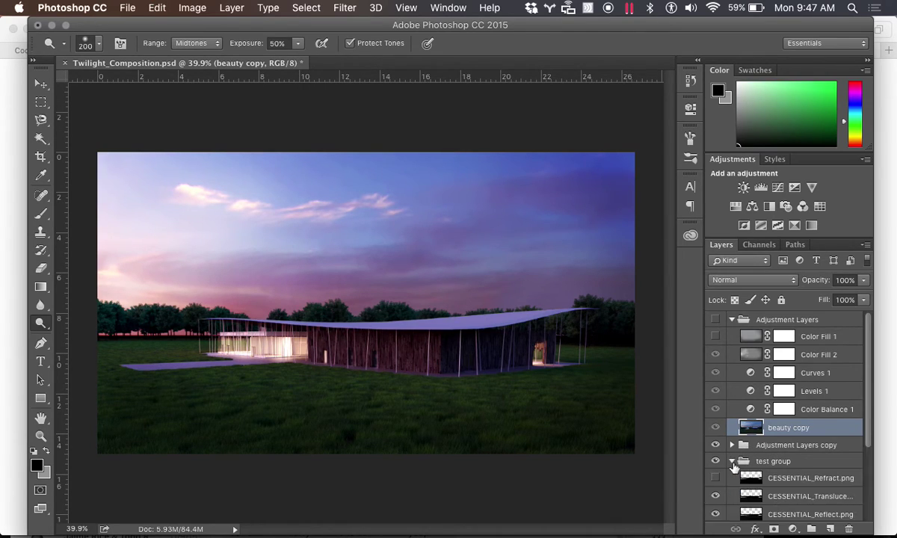
scroll(741, 443, down, 3)
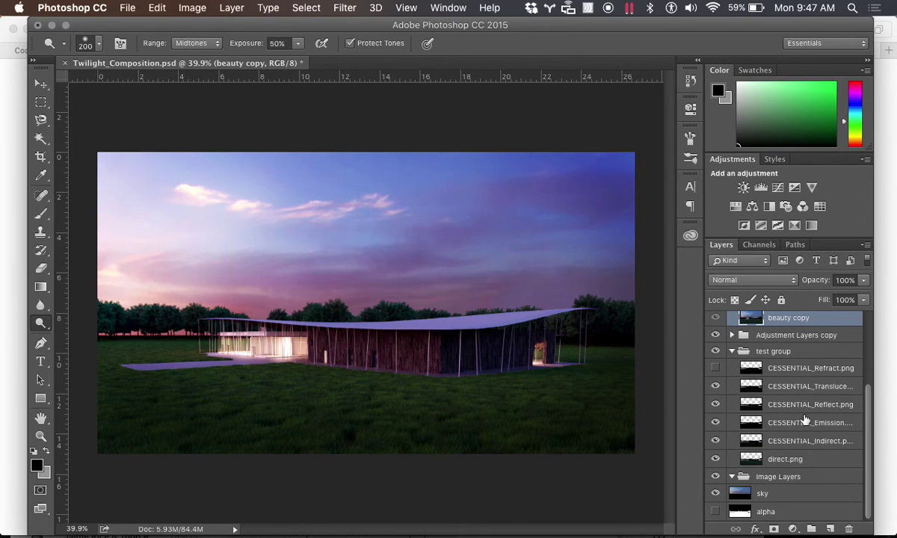
scroll(792, 397, up, 3)
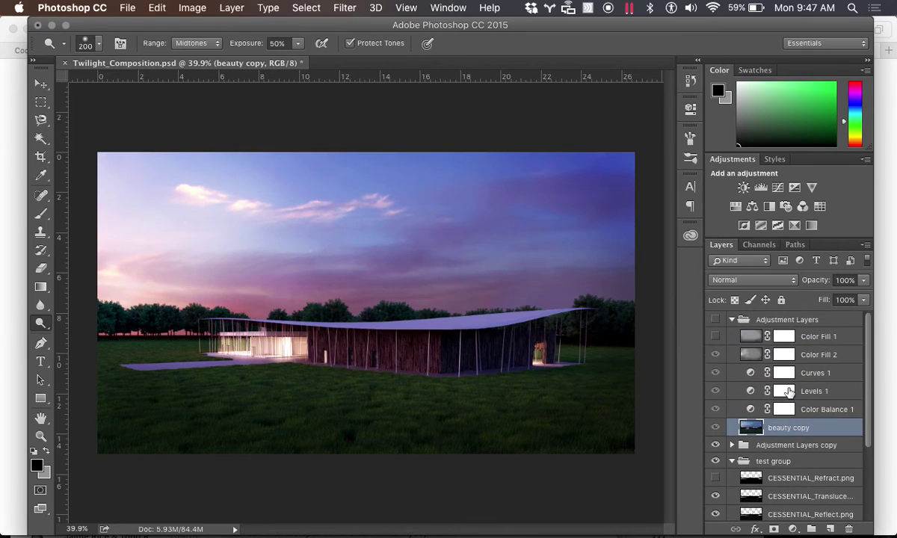
Step: Collapse the Adjustment Layers group, expand Adjustment Layers copy and toggle its Color Fill 2 layer to compare the dodge and burn effect
click(732, 319)
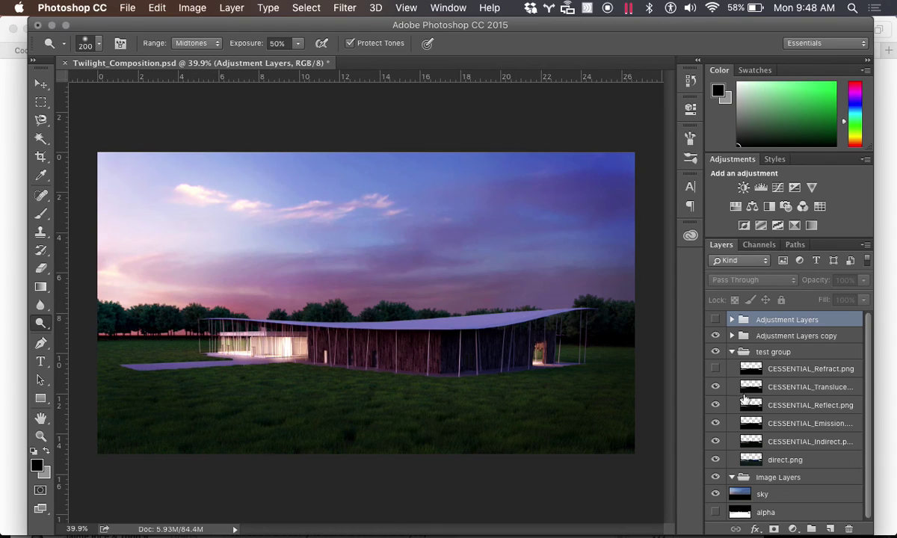
click(731, 336)
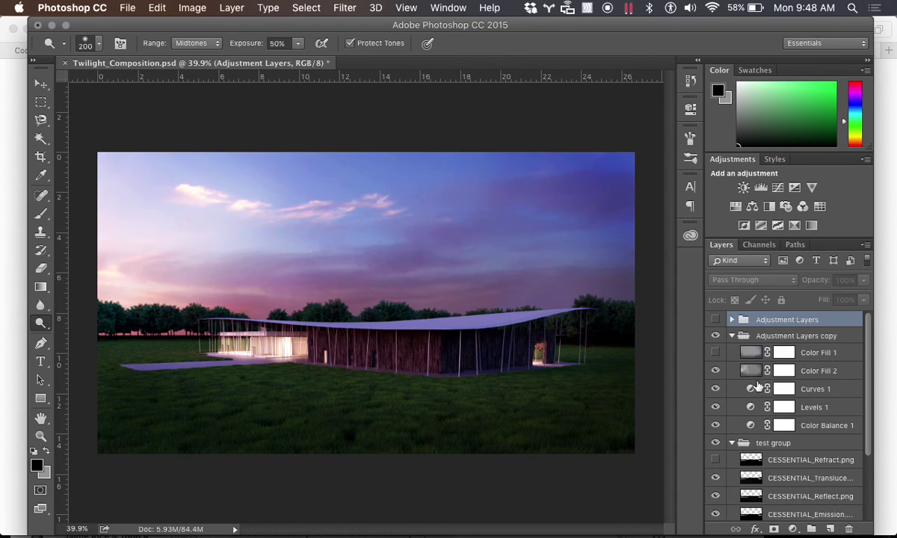
click(716, 371)
click(716, 371)
click(716, 372)
click(716, 372)
click(716, 373)
click(715, 372)
click(715, 371)
Step: Look through the test group's render passes and the adjustment layers stacked above them
scroll(780, 418, down, 5)
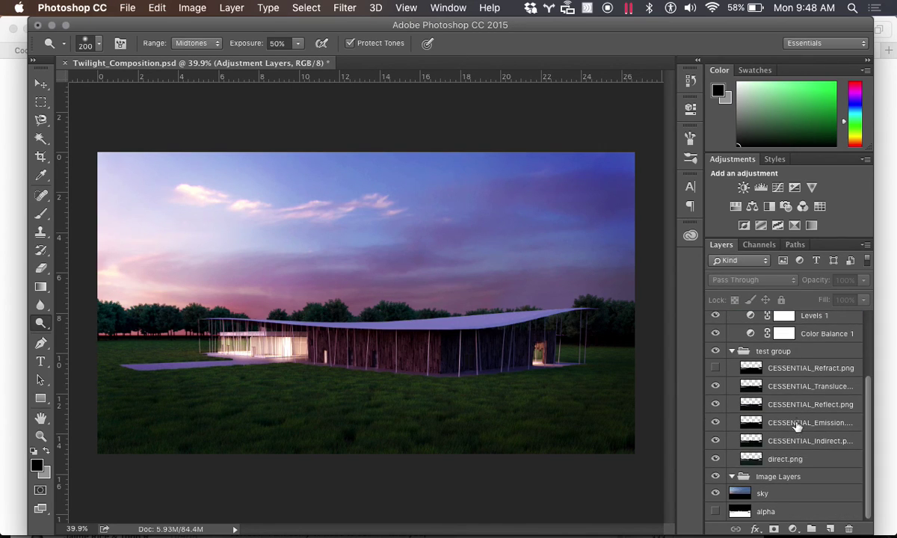
scroll(795, 393, up, 3)
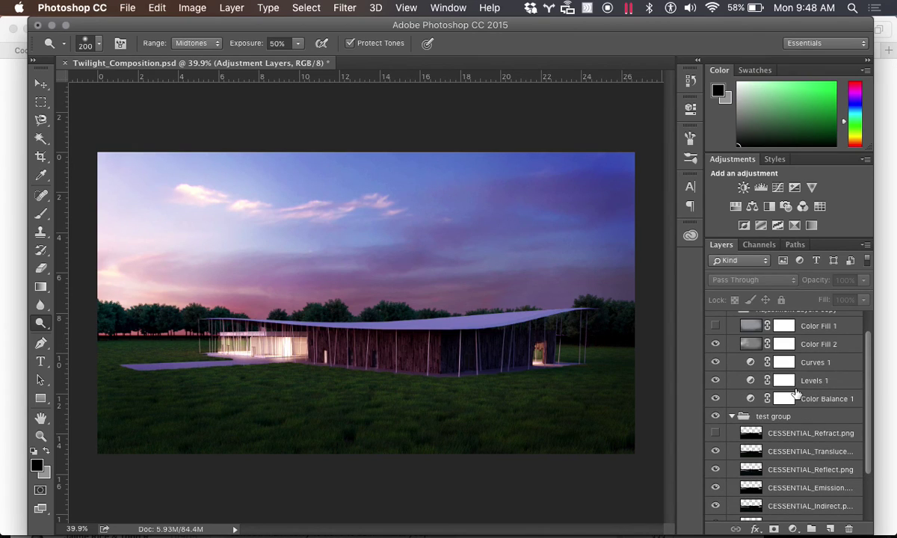
scroll(796, 394, up, 1)
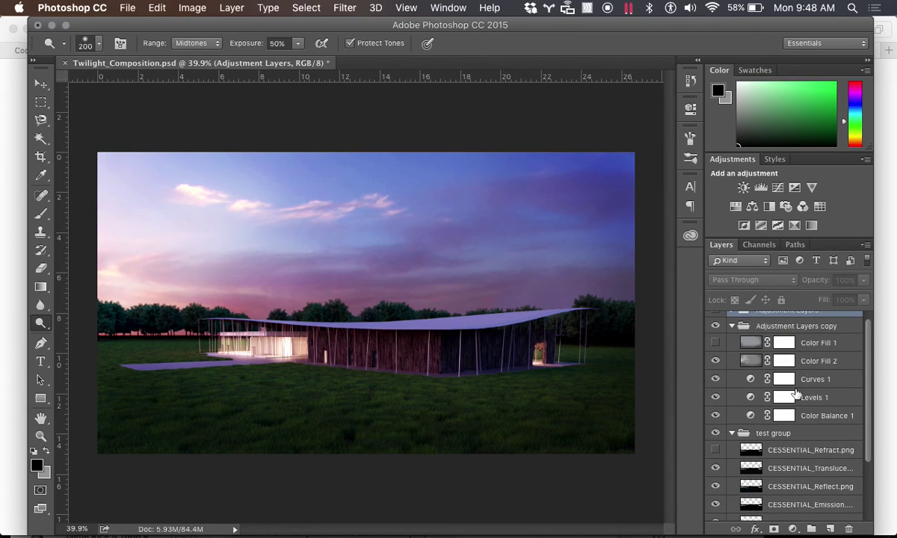
scroll(767, 394, up, 1)
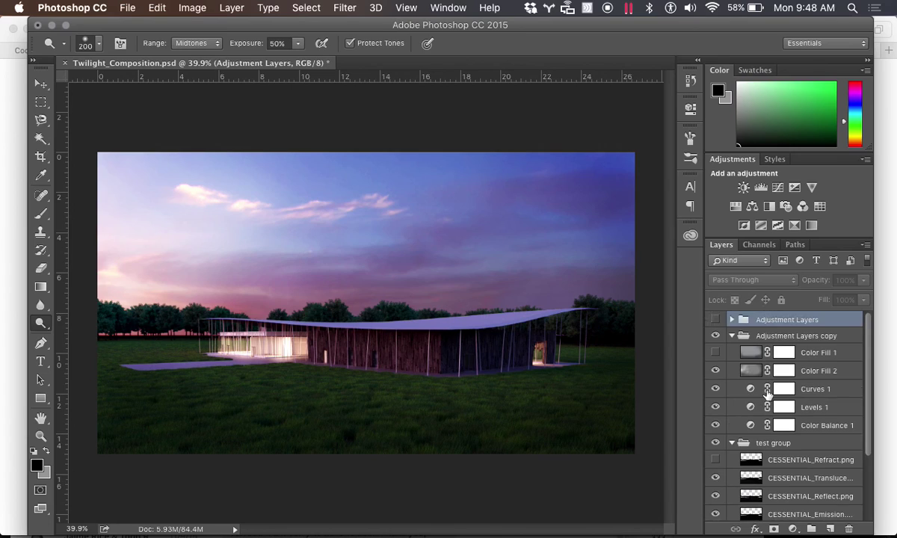